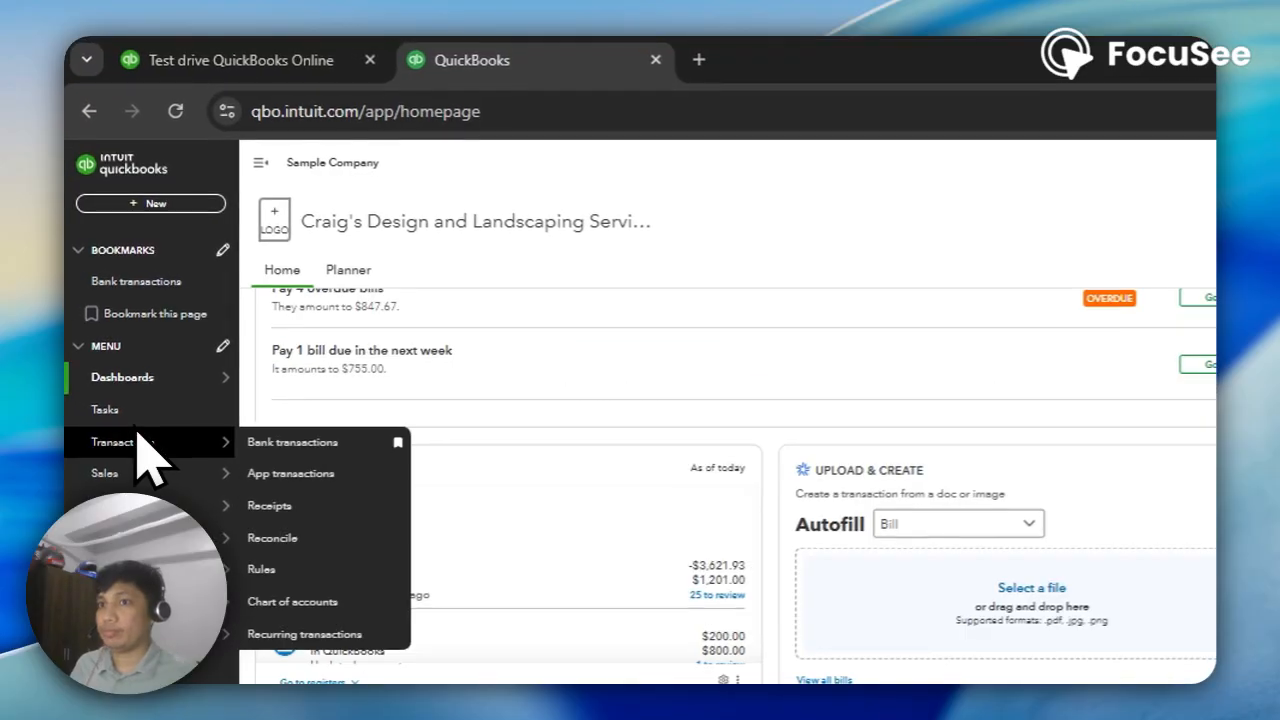
Open the Products & services list of the sample company from the Sales area.
scroll(1120, 620, "up", 3)
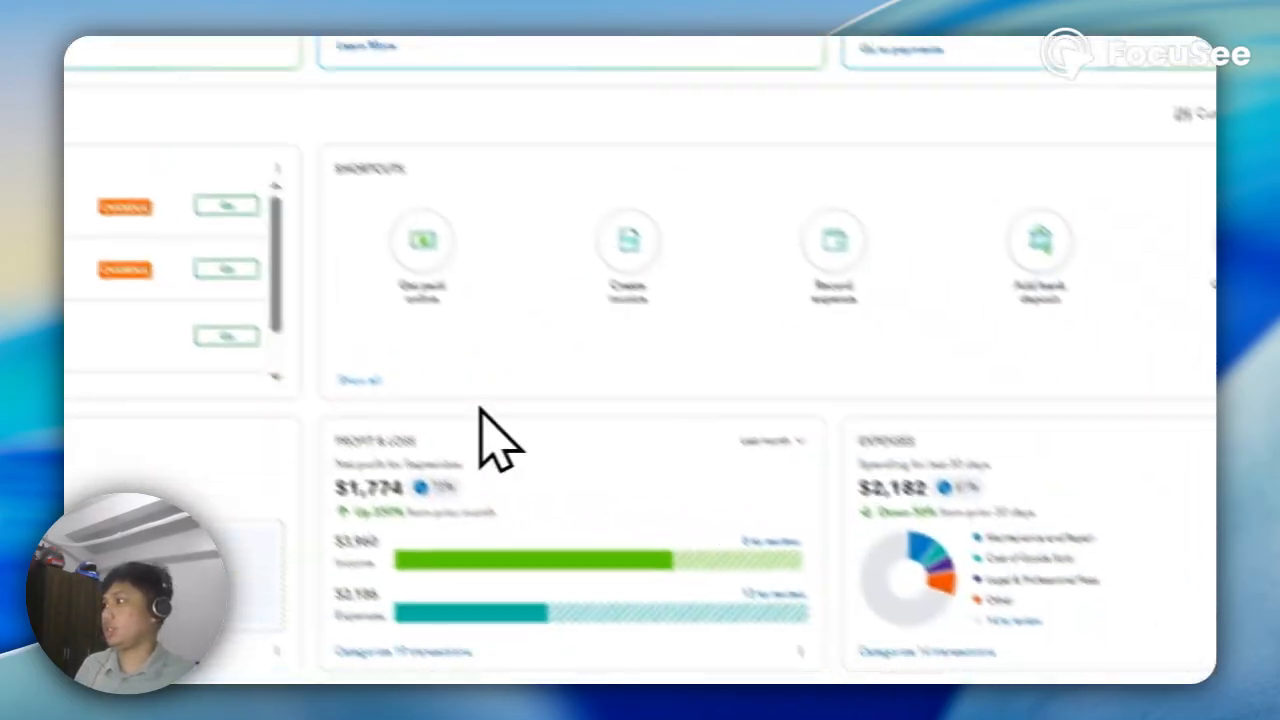
scroll(445, 470, "down", 5)
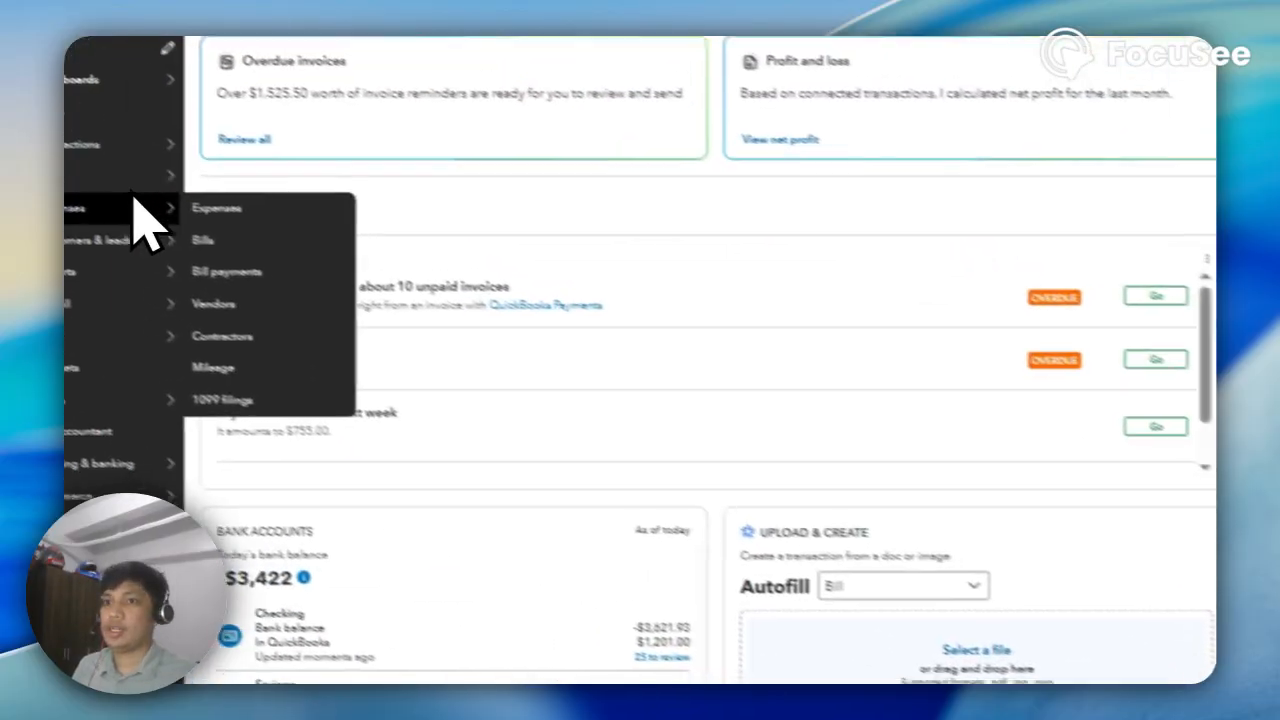
mouse_move(125, 233)
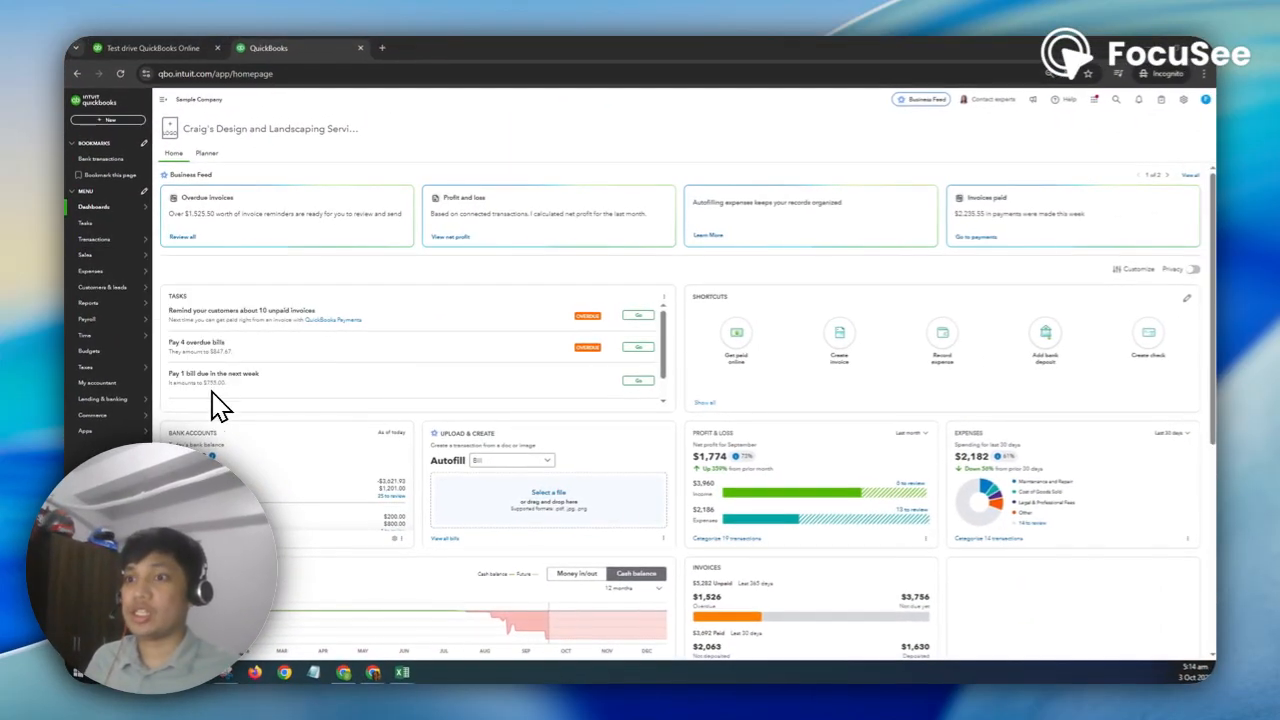
mouse_move(114, 276)
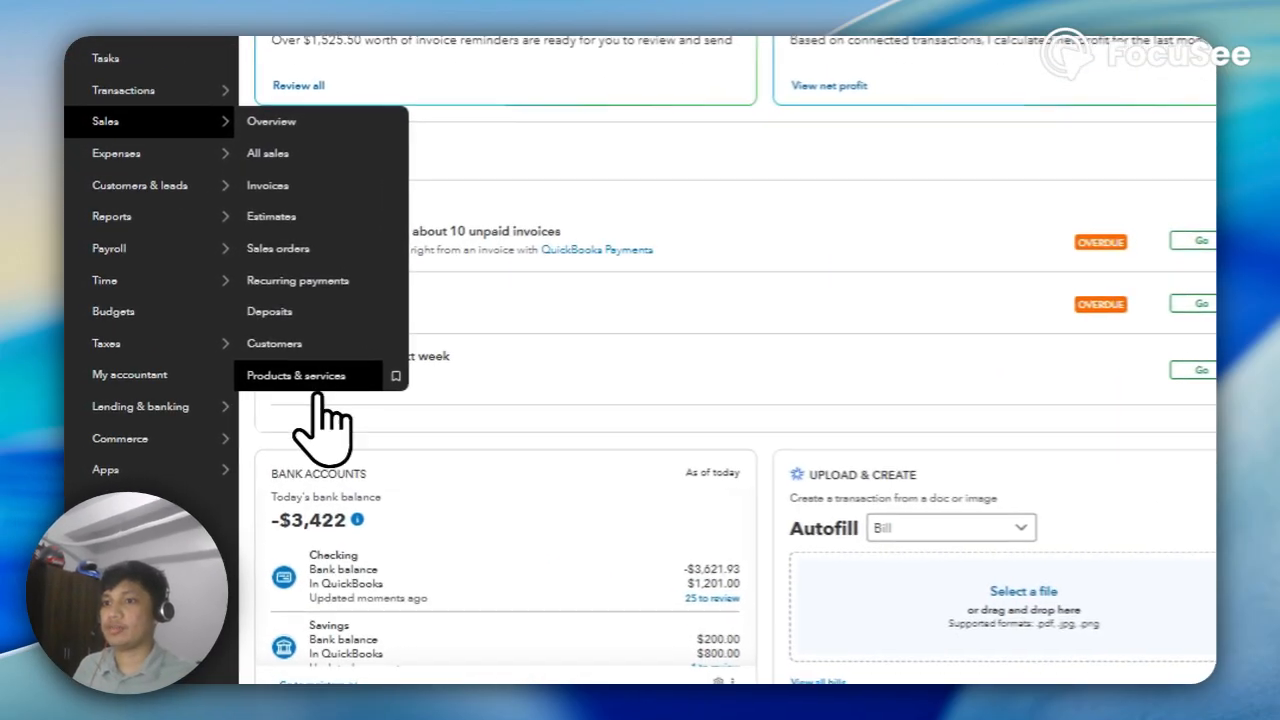
left_click(181, 383)
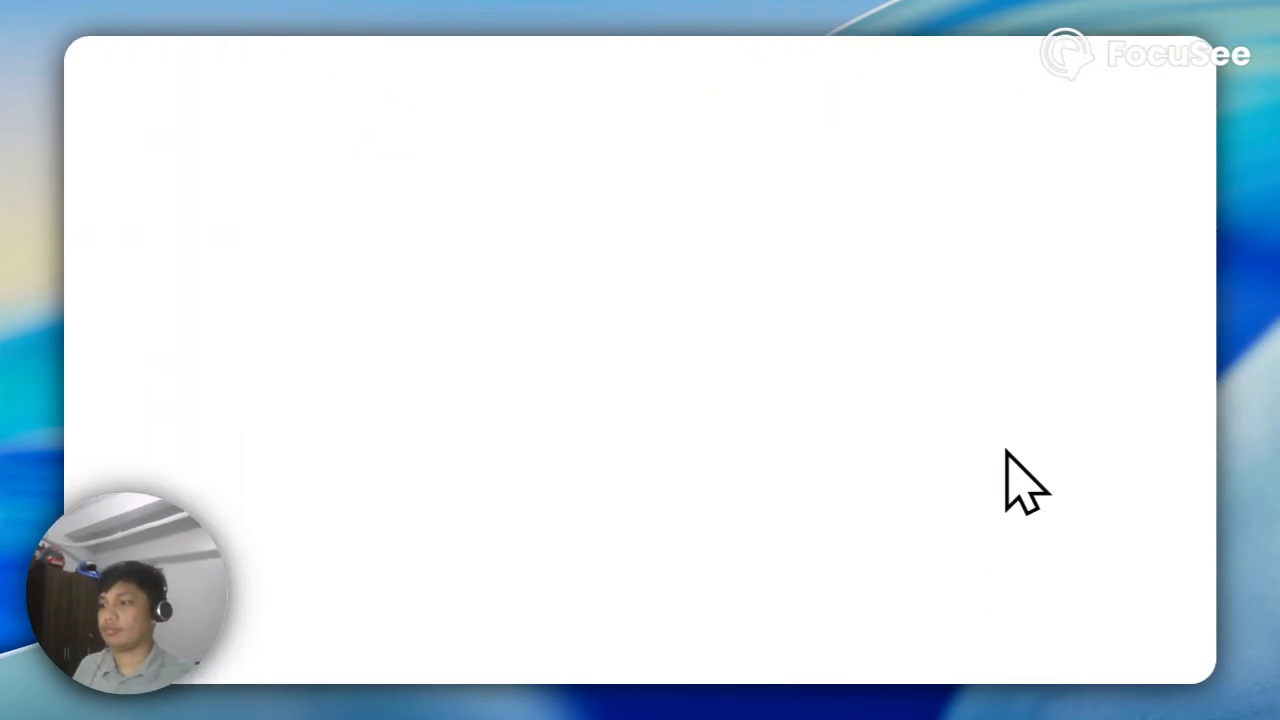
Switch to the Inventory Management workbook in Excel and review the stock items' names, transaction dates, transaction types, quantities, unit prices and sales prices in StockTracker.
left_click(430, 661)
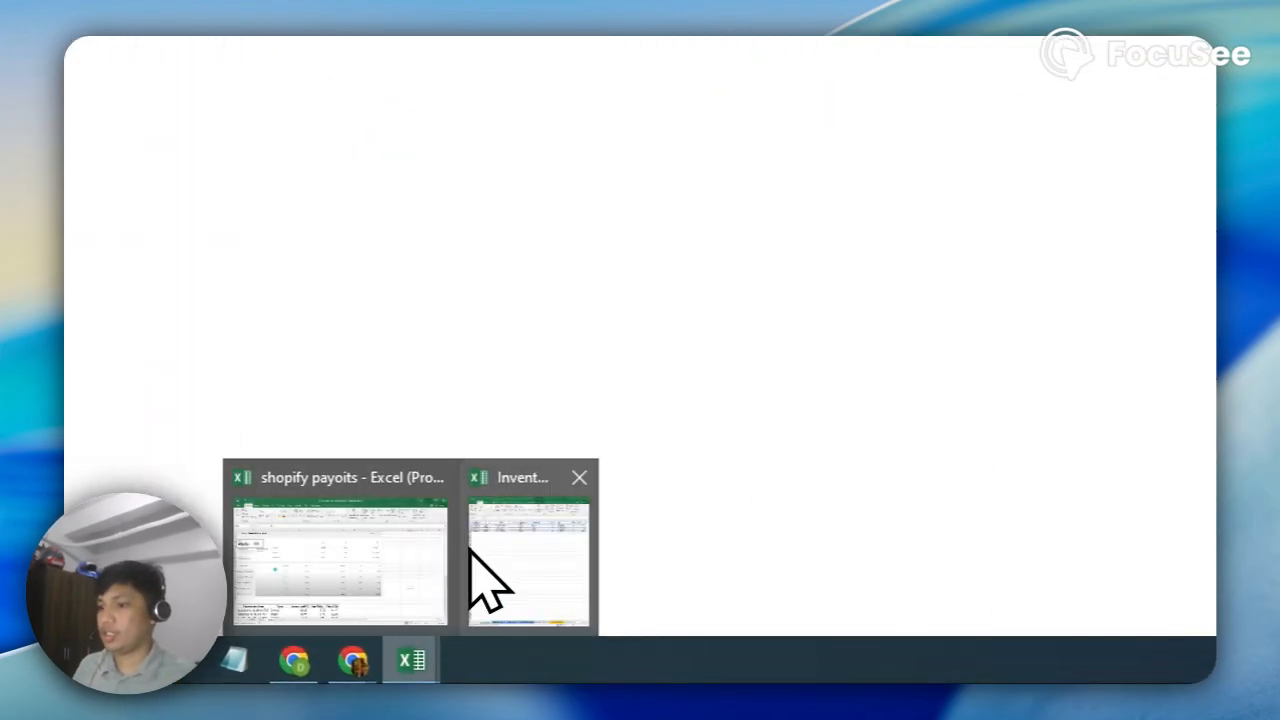
left_click(530, 565)
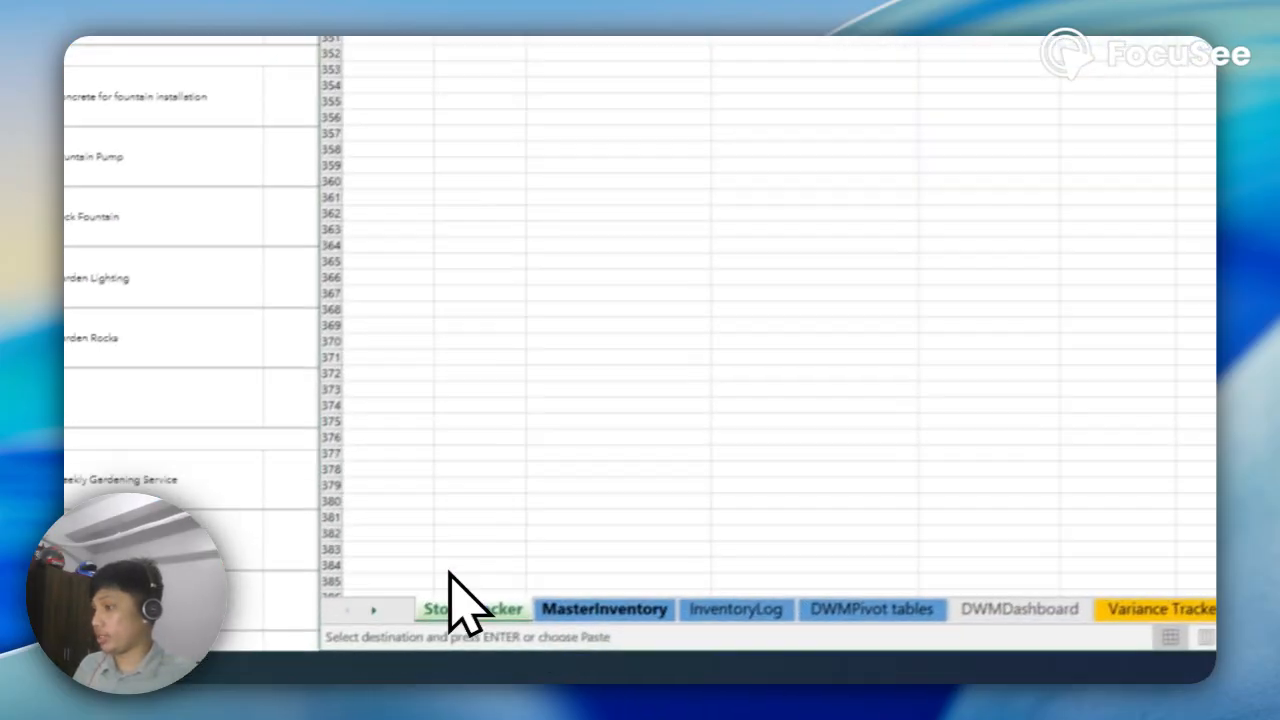
left_click_drag(449, 163, 450, 300)
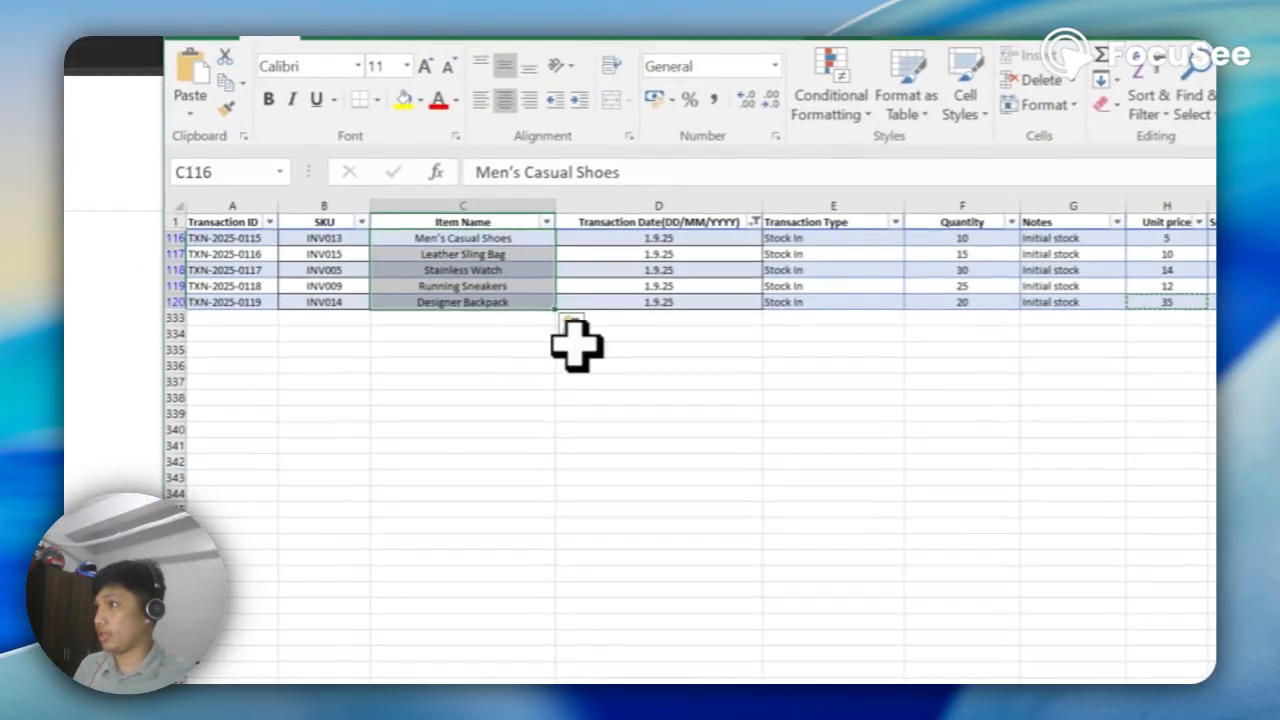
left_click(650, 238)
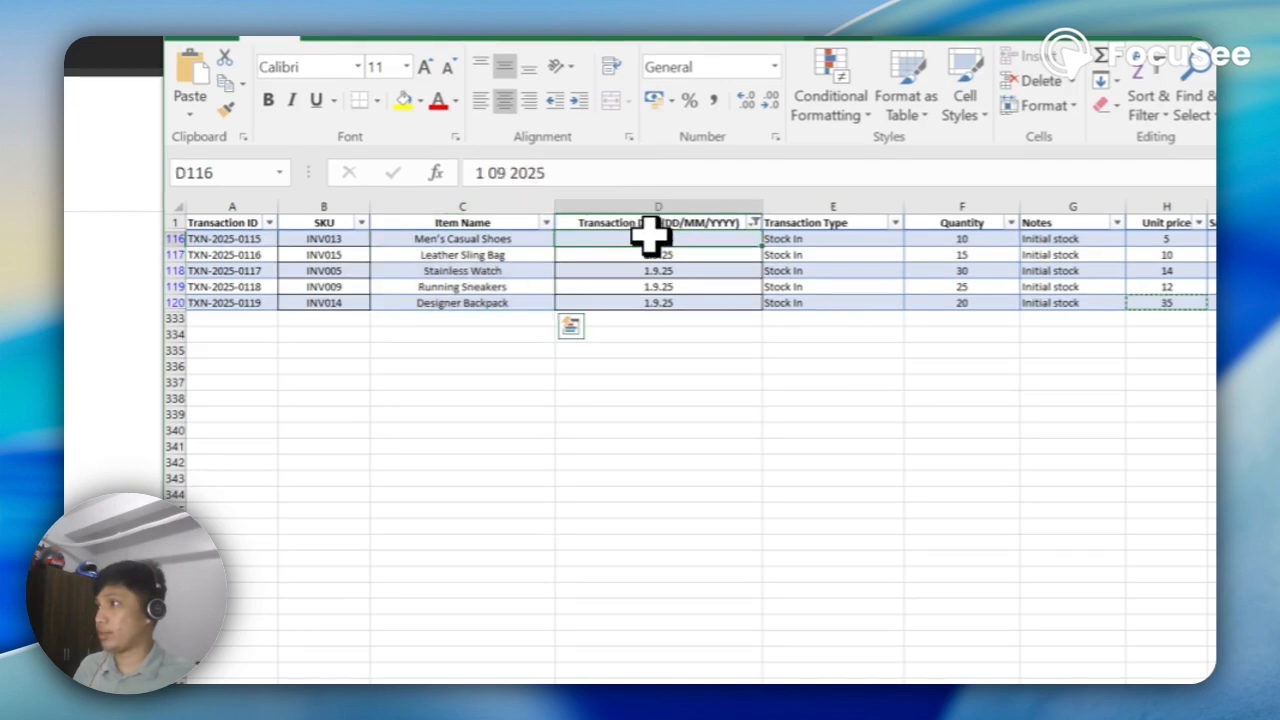
left_click(478, 216)
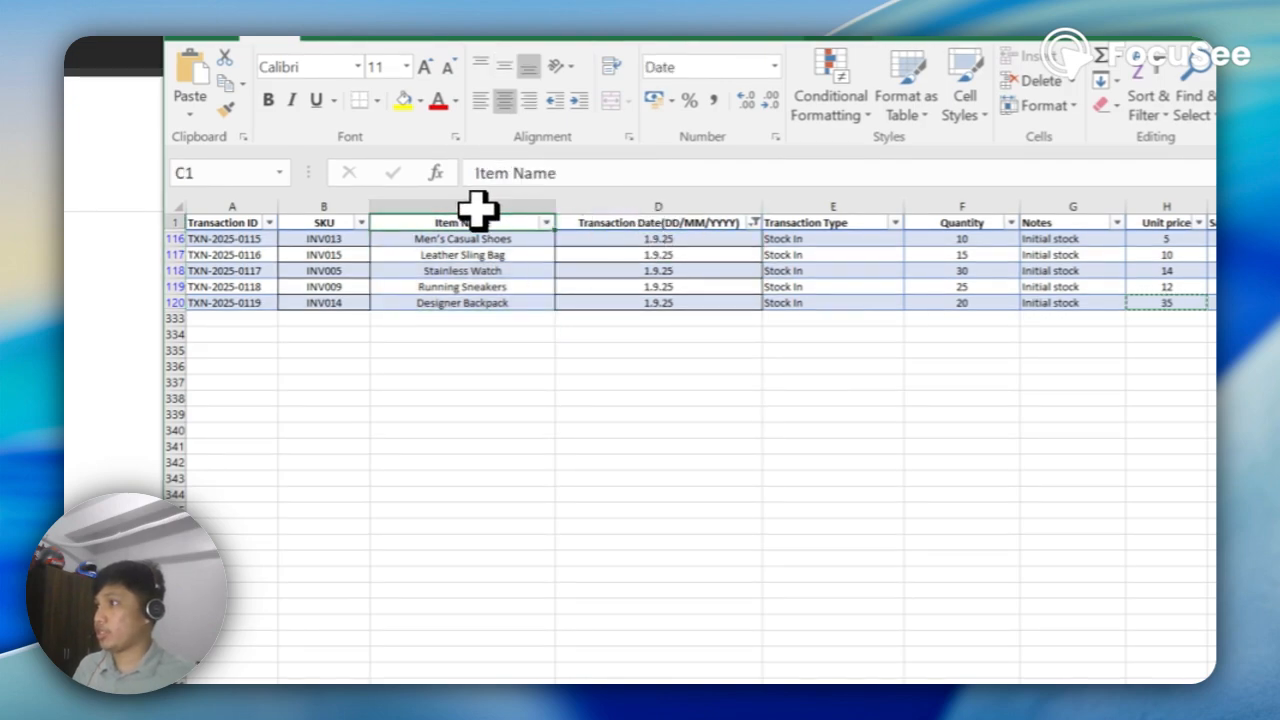
left_click(630, 214)
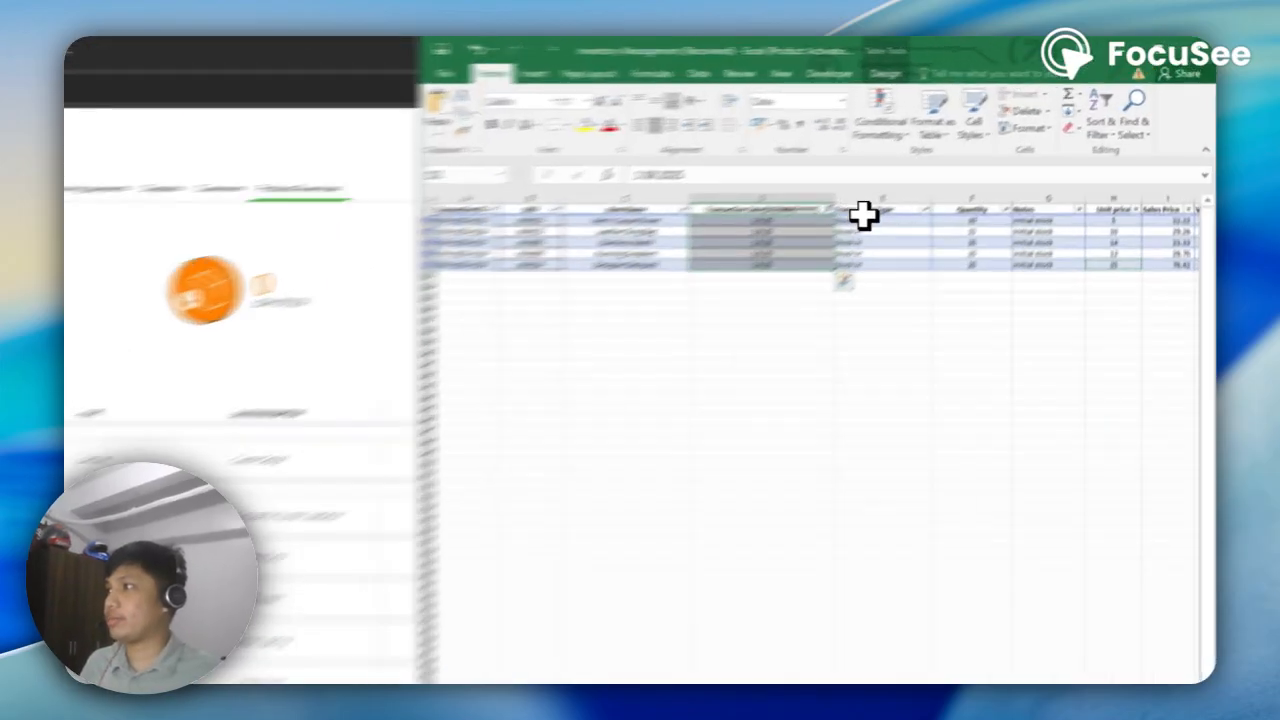
left_click_drag(966, 170, 966, 198)
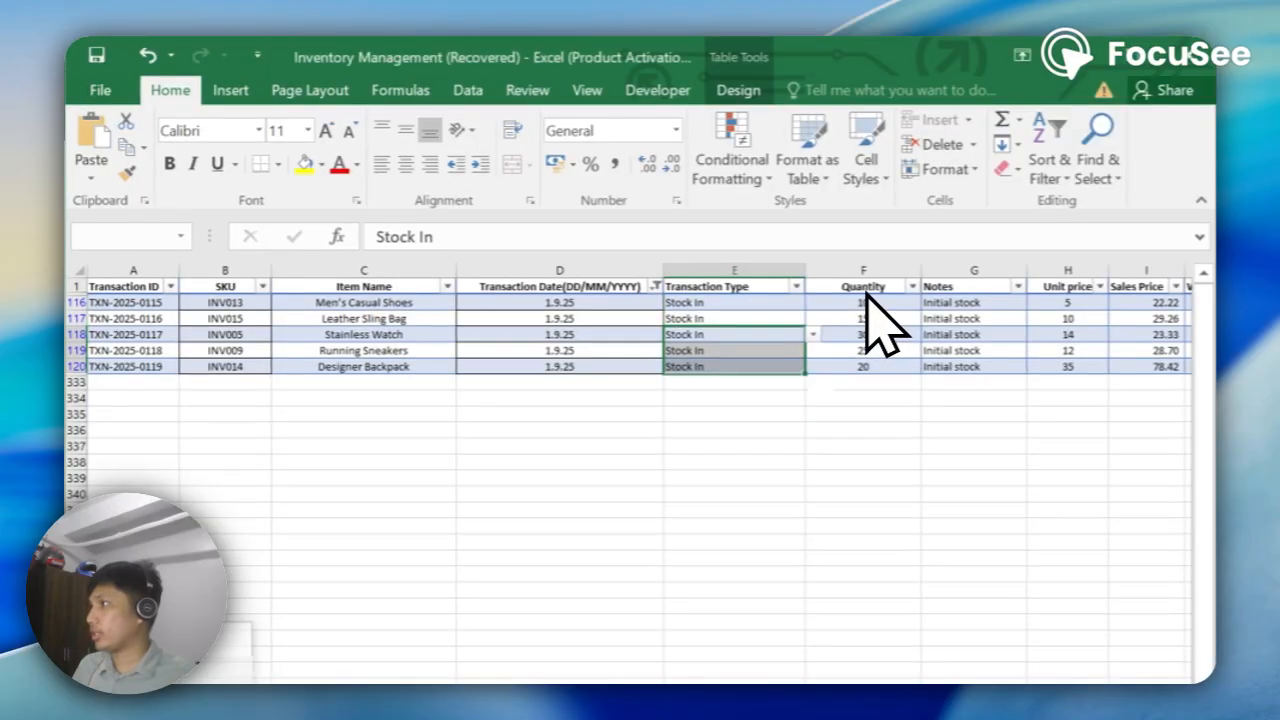
type("Stock In")
left_click(850, 301)
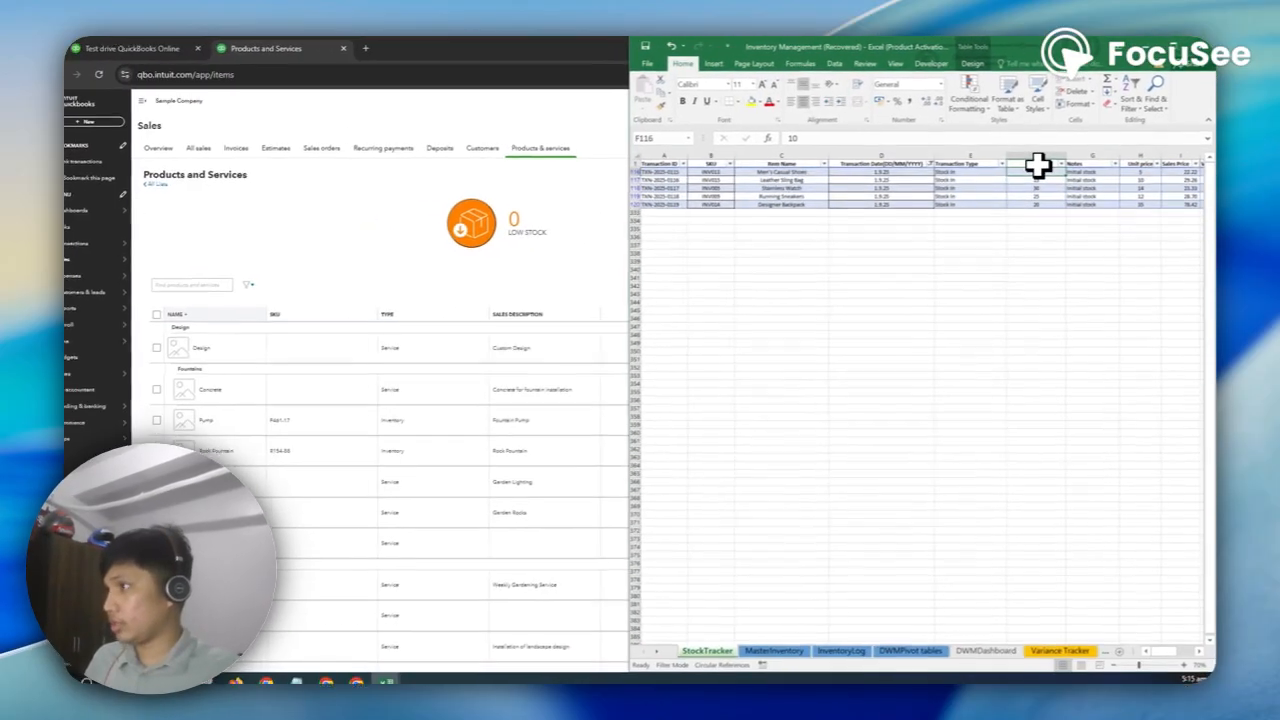
left_click(928, 170)
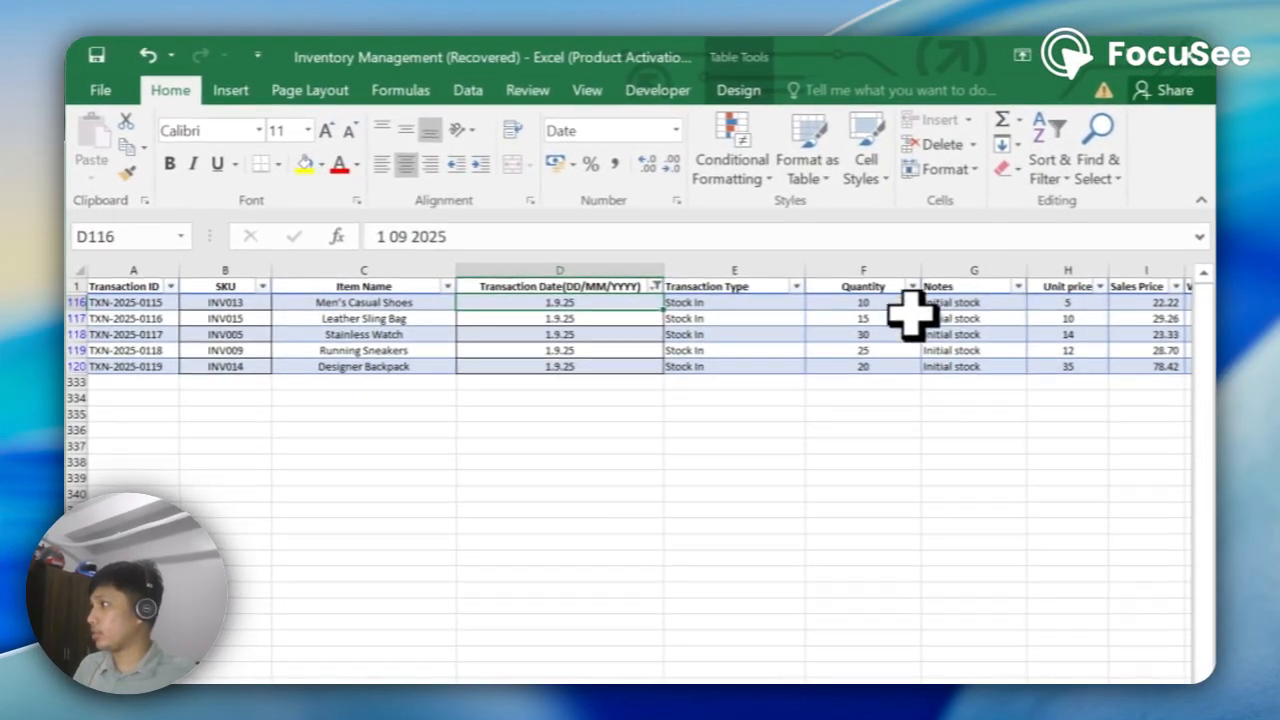
left_click(845, 300)
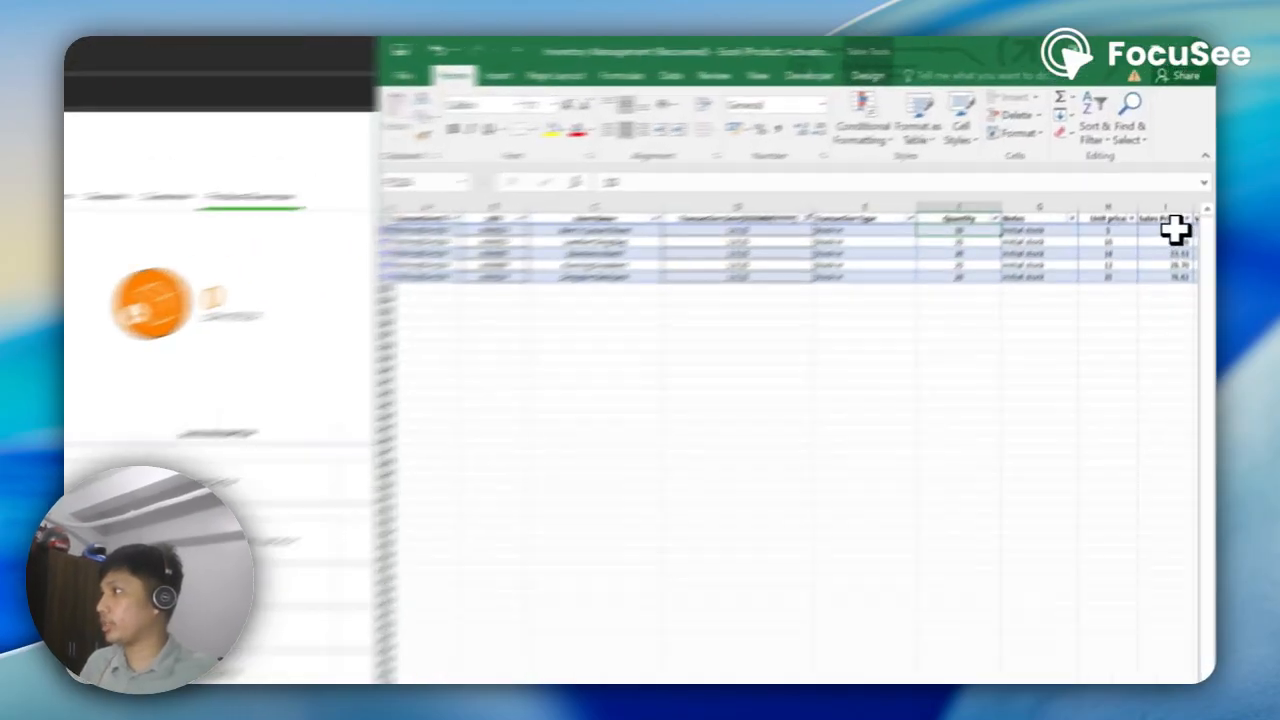
left_click(1165, 169)
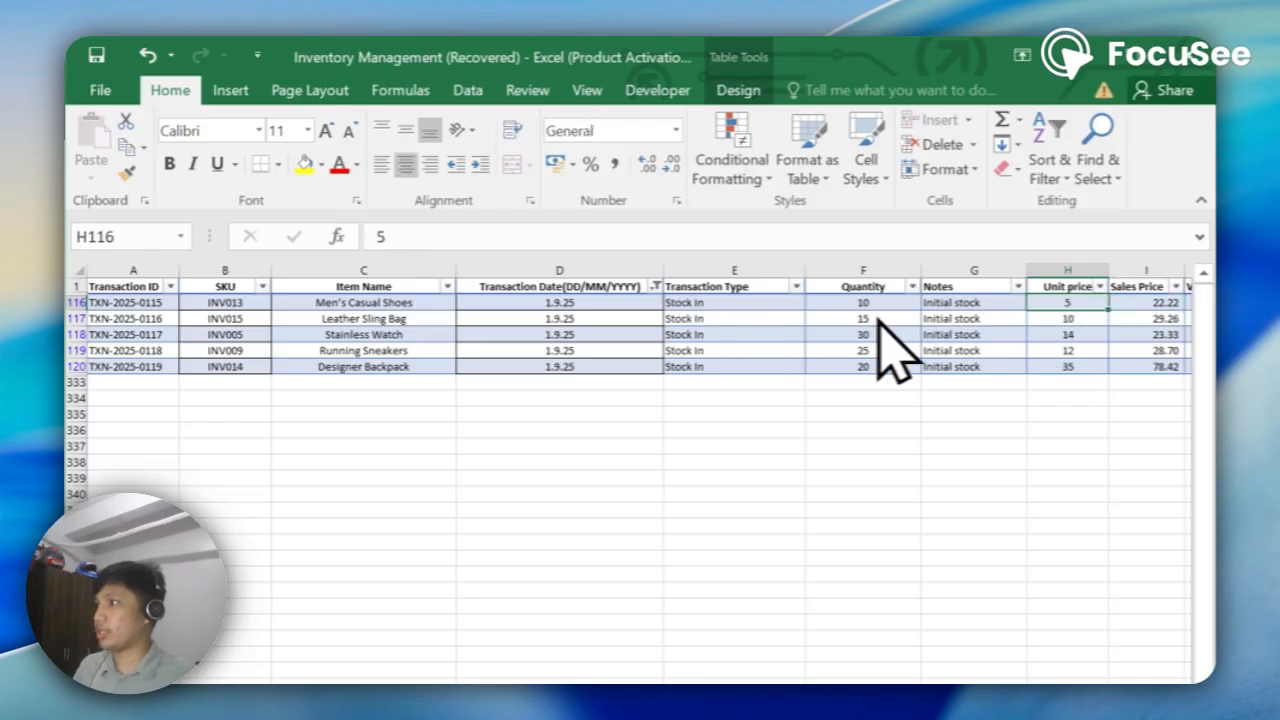
left_click(1142, 303)
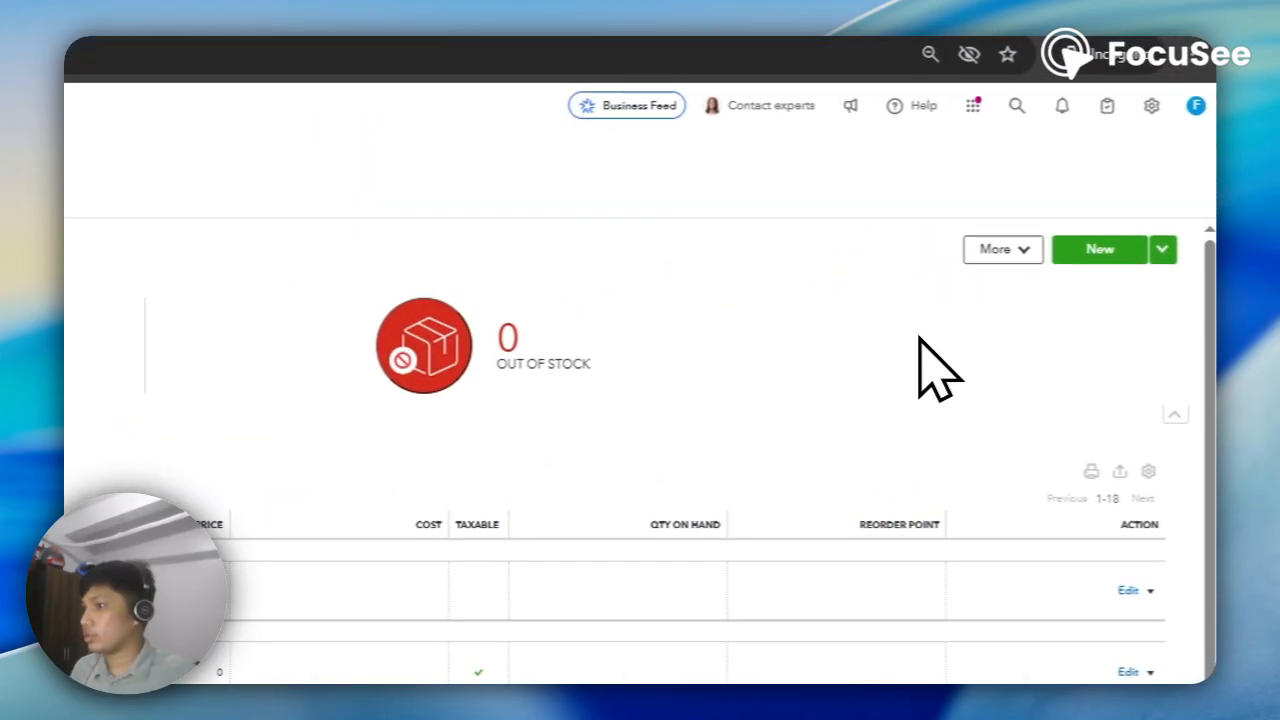
Place the QuickBooks window beside the workbook and start a new product of type Inventory.
key("super+Left")
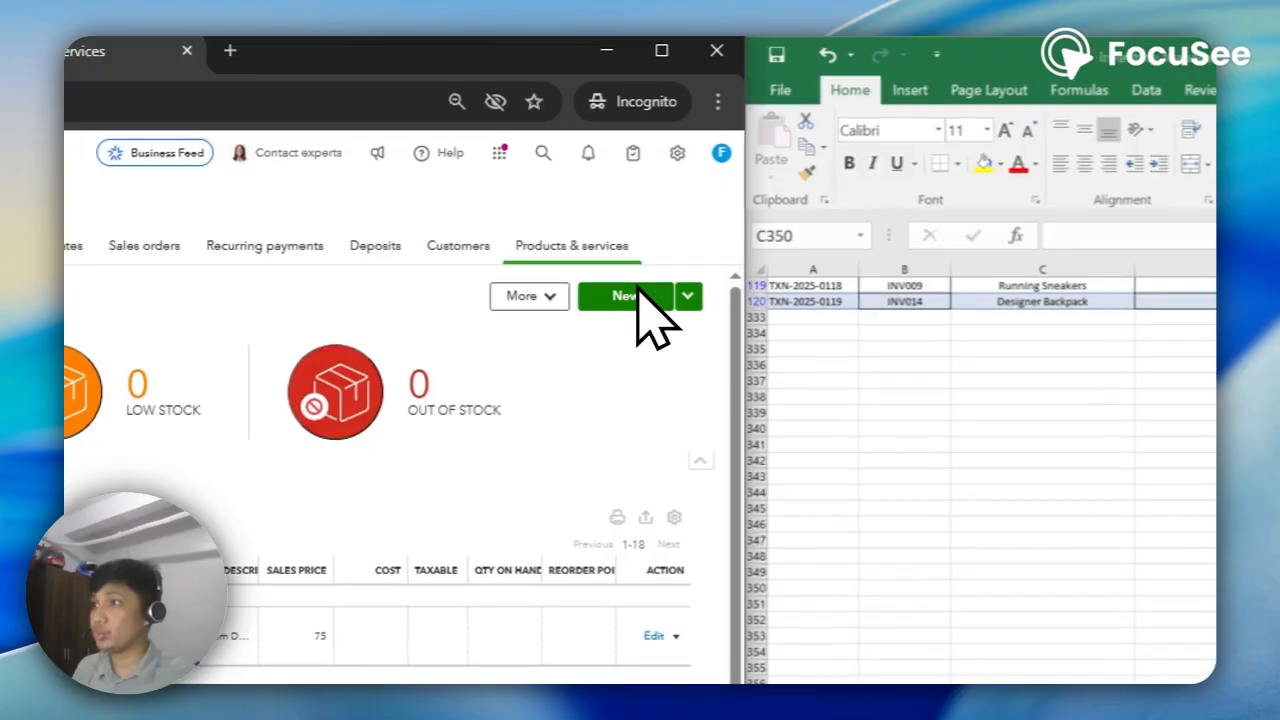
left_click(590, 167)
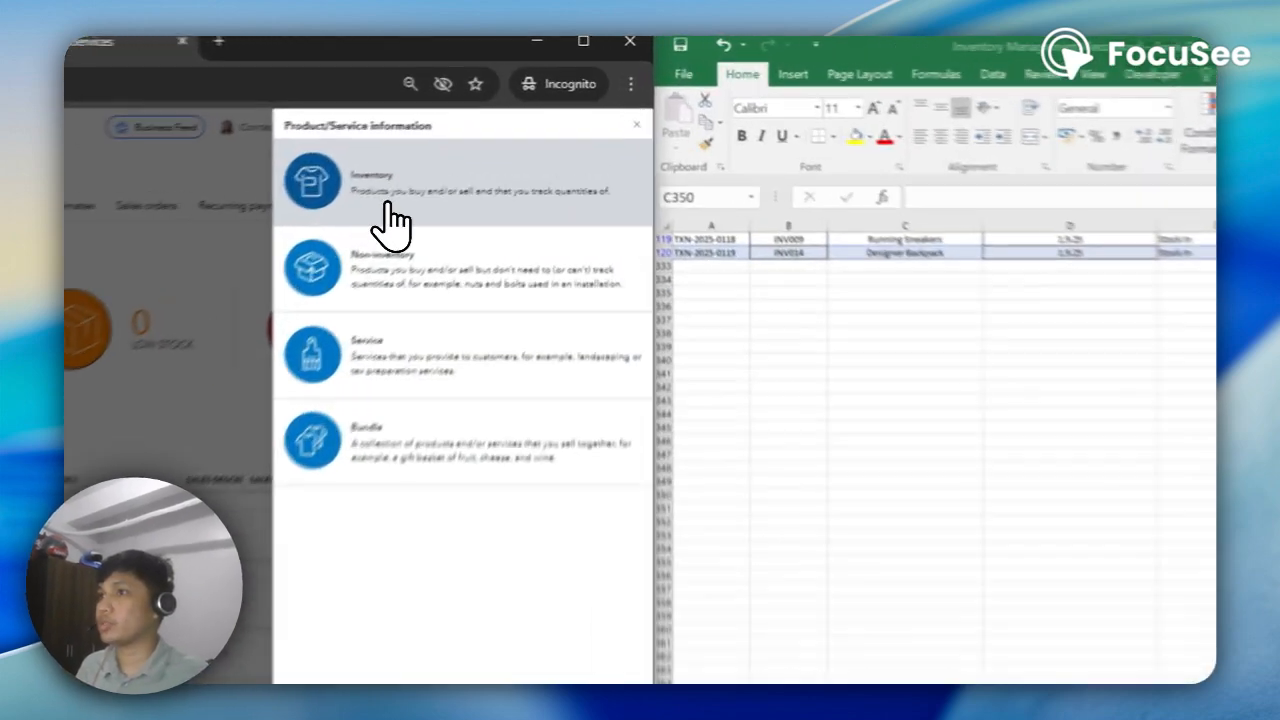
left_click(484, 140)
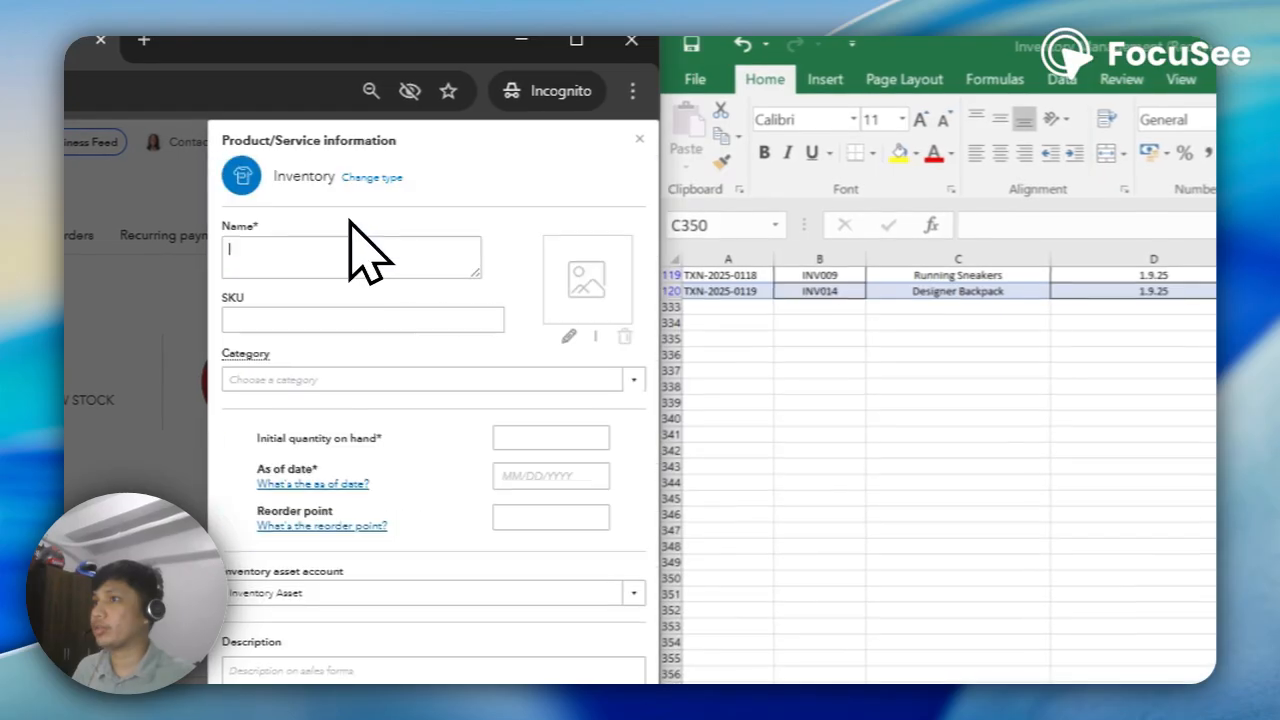
Copy the item name Men's Casual Shoes from the StockTracker sheet into the new product's name, without the trailing line break.
scroll(906, 474, "up", 3)
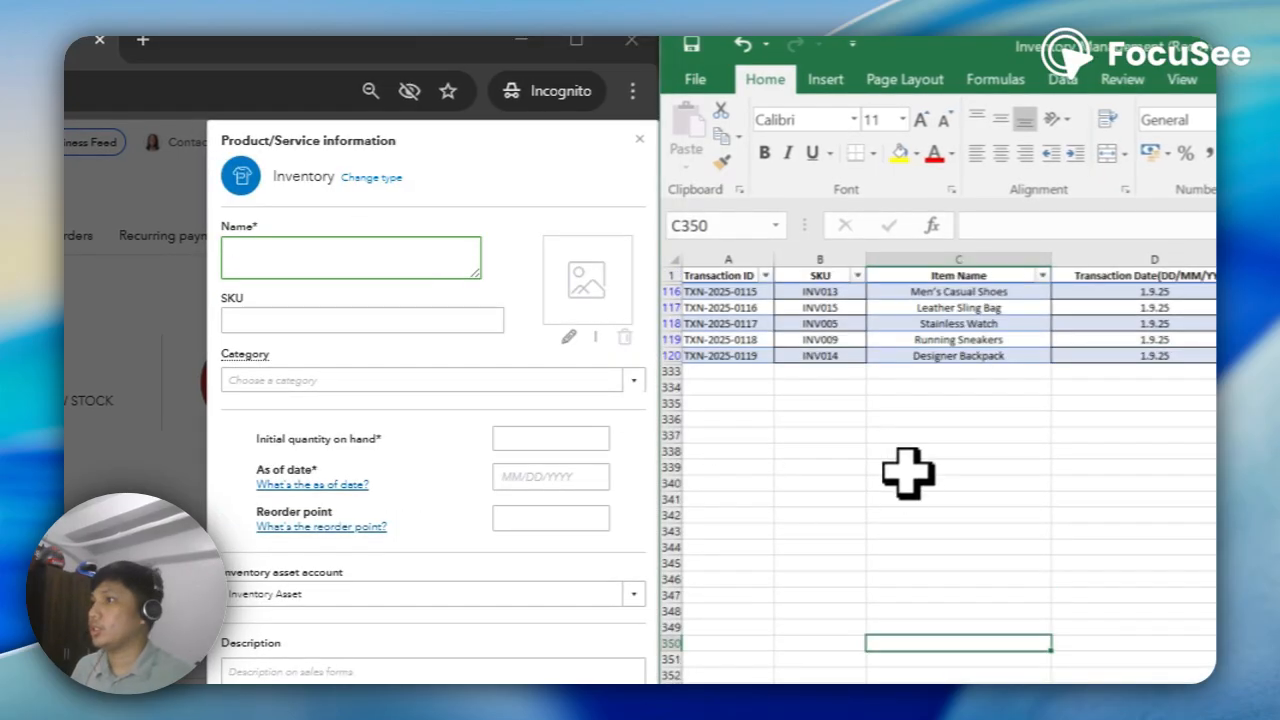
left_click(888, 237)
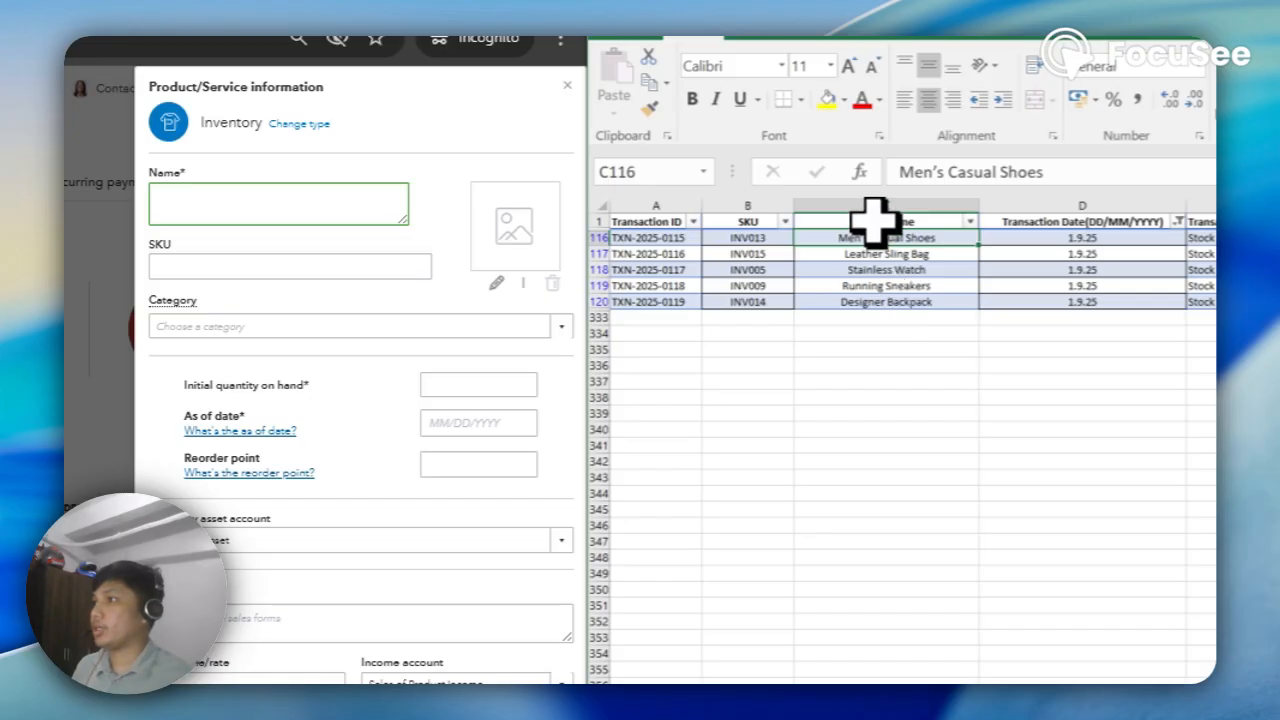
left_click_drag(876, 226, 870, 288)
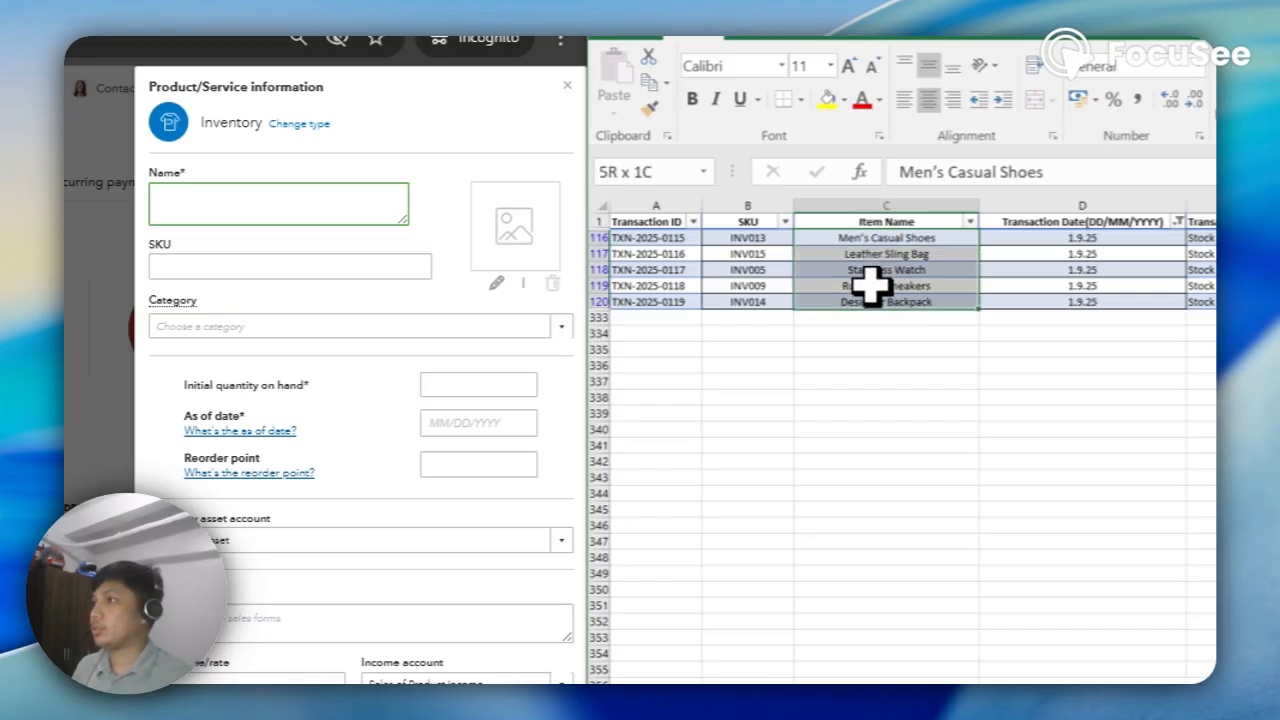
left_click(894, 236)
key("ctrl+c")
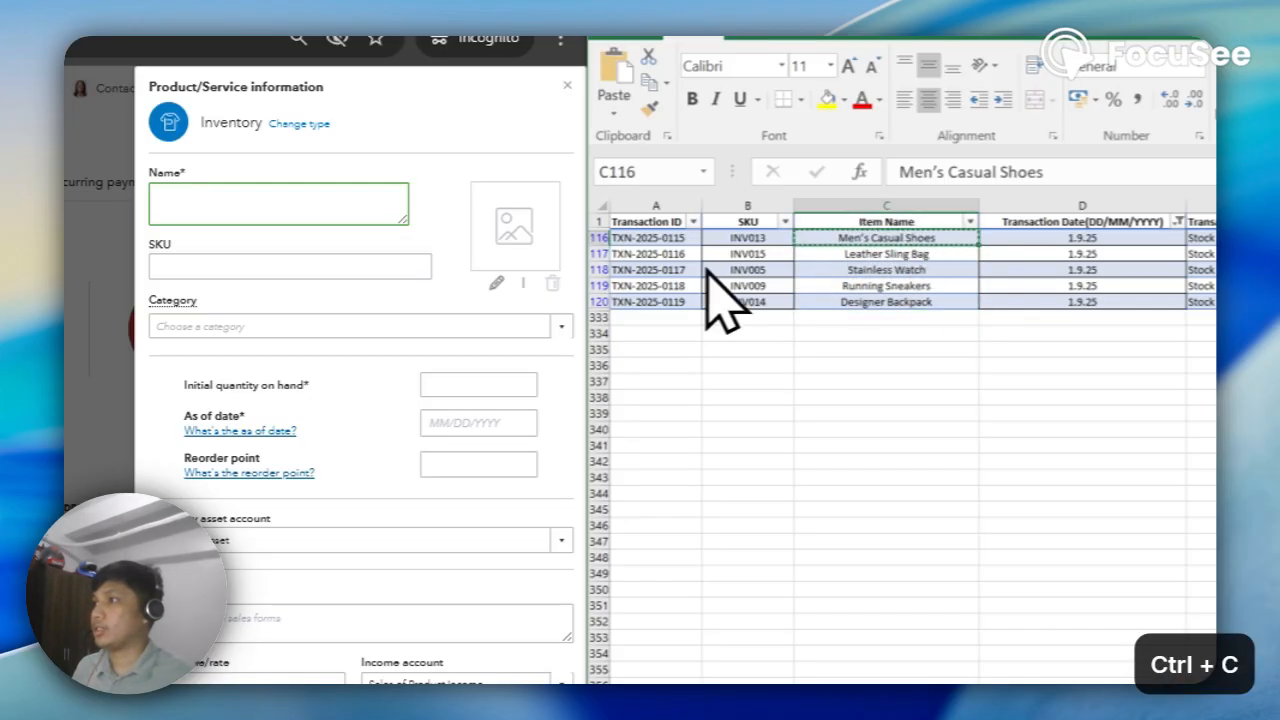
left_click(330, 215)
key("ctrl+v")
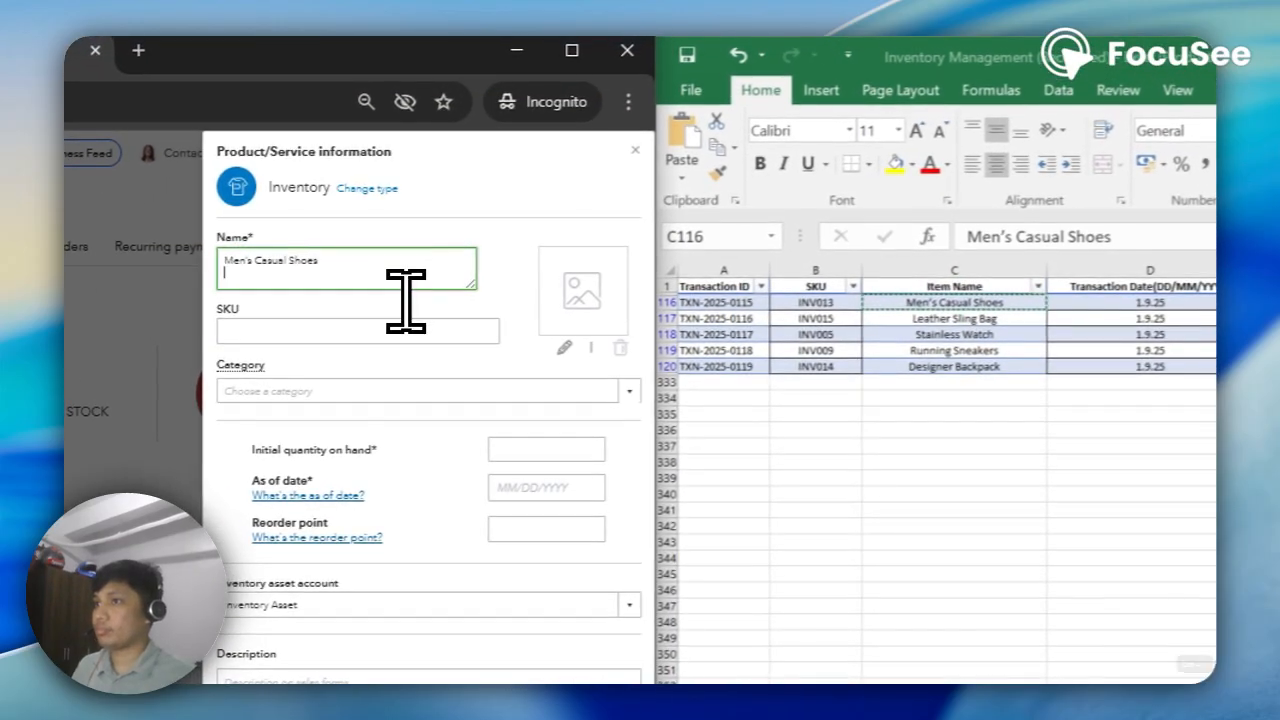
key("BackSpace")
Copy the SKU INV013 from the Men's Casual Shoes row into the new product's SKU.
left_click(796, 300)
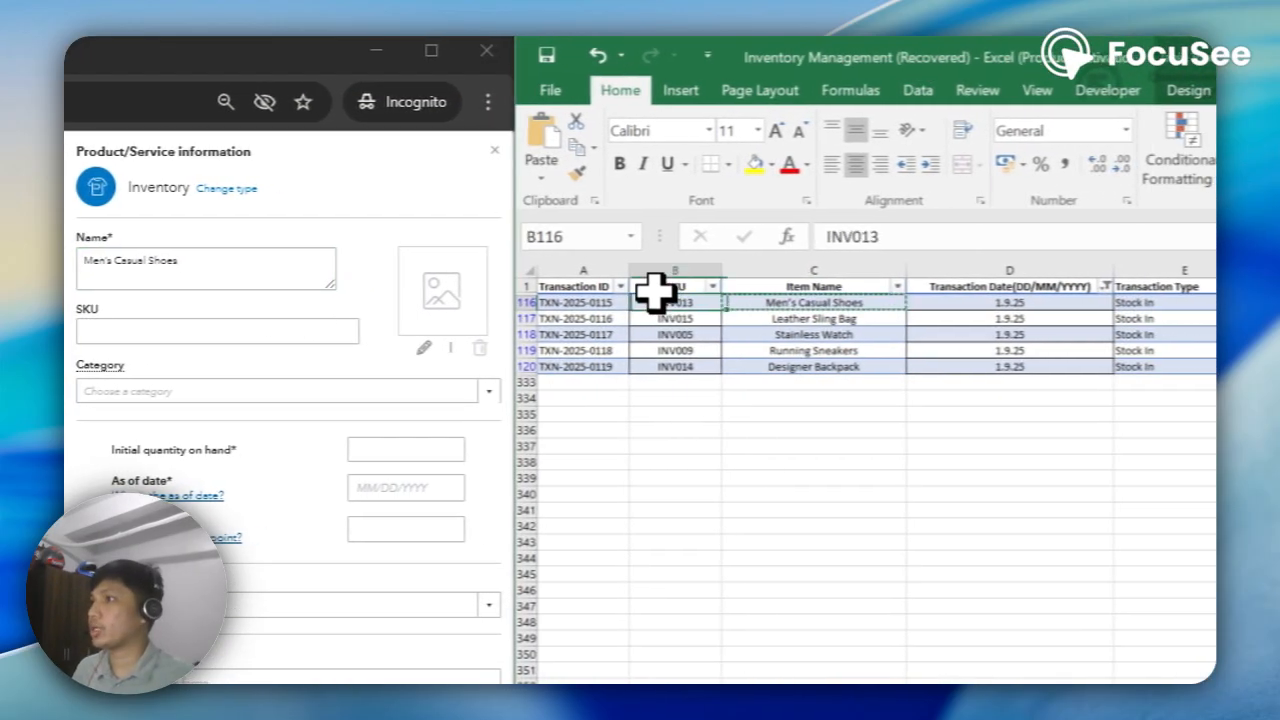
key("ctrl+c")
left_click(210, 331)
key("ctrl+v")
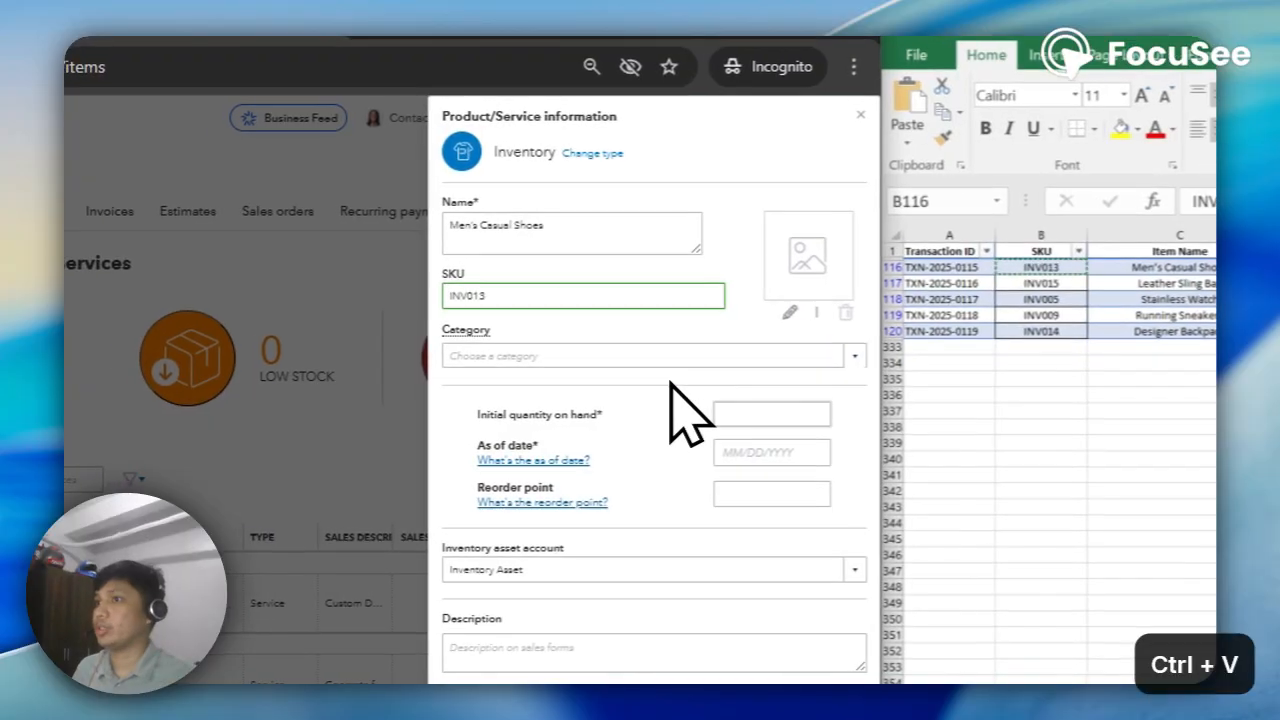
Copy the quantity 10 of Men's Casual Shoes into the initial quantity on hand and fill in the as-of date.
left_click(770, 414)
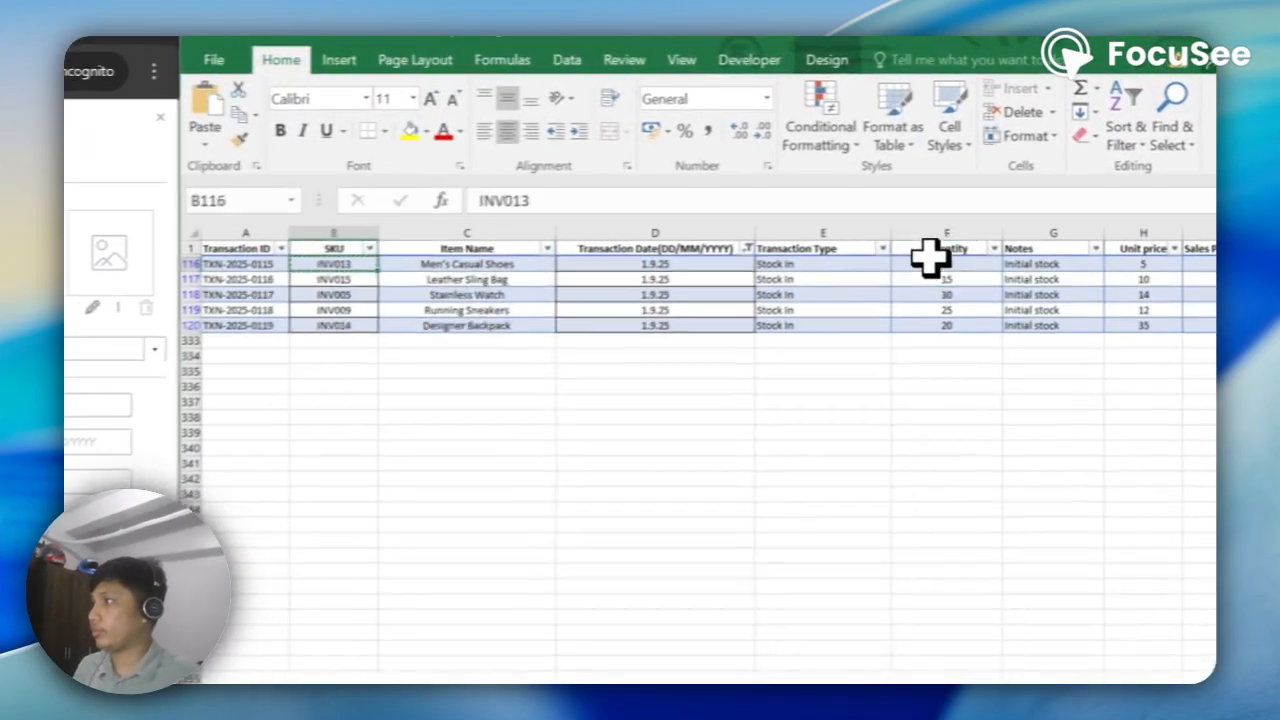
left_click(1040, 169)
key("ctrl+c")
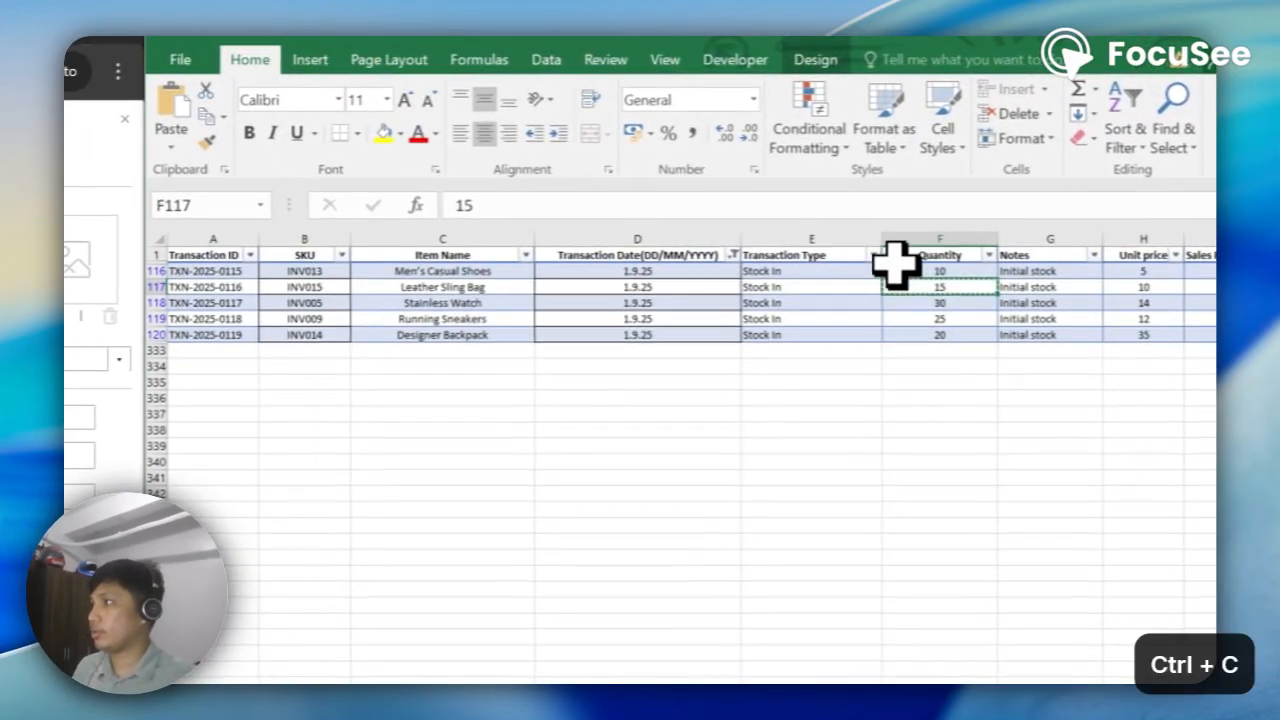
left_click(323, 340)
key("ctrl+v")
left_click(503, 343)
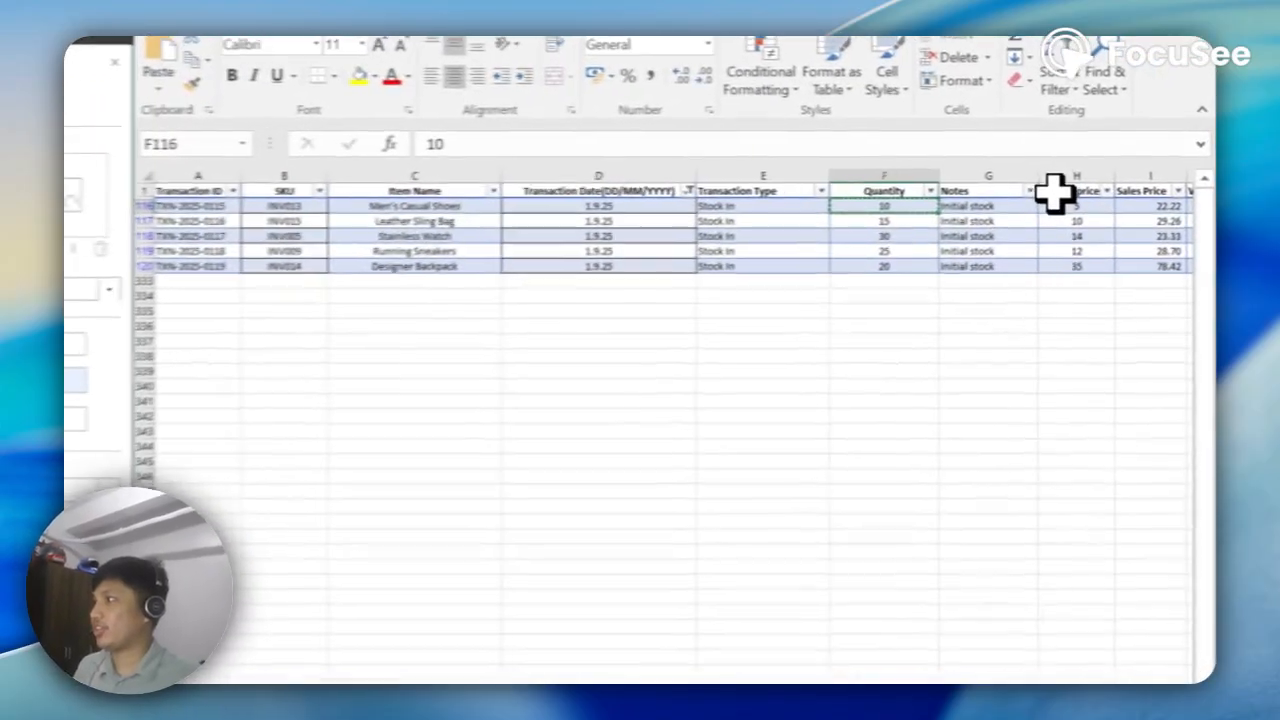
Copy the unit price 5 of Men's Casual Shoes from the sheet into the new product's cost.
left_click(1141, 169)
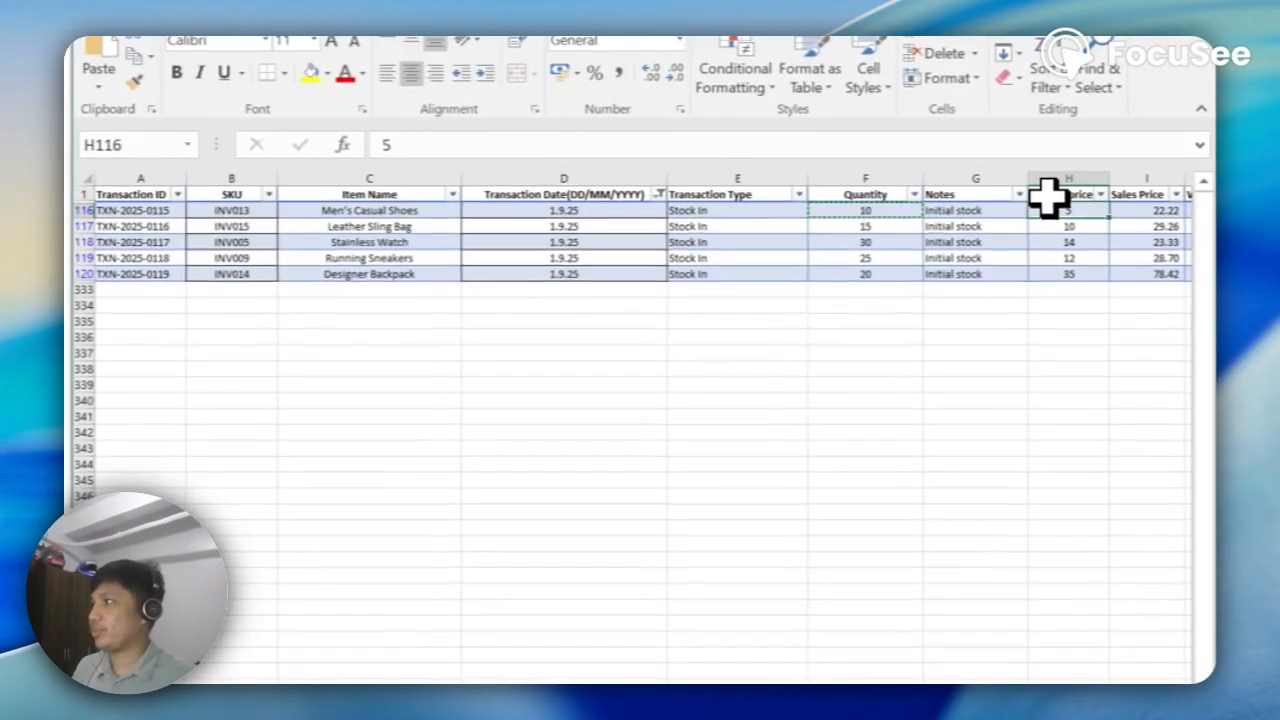
key("ctrl+c")
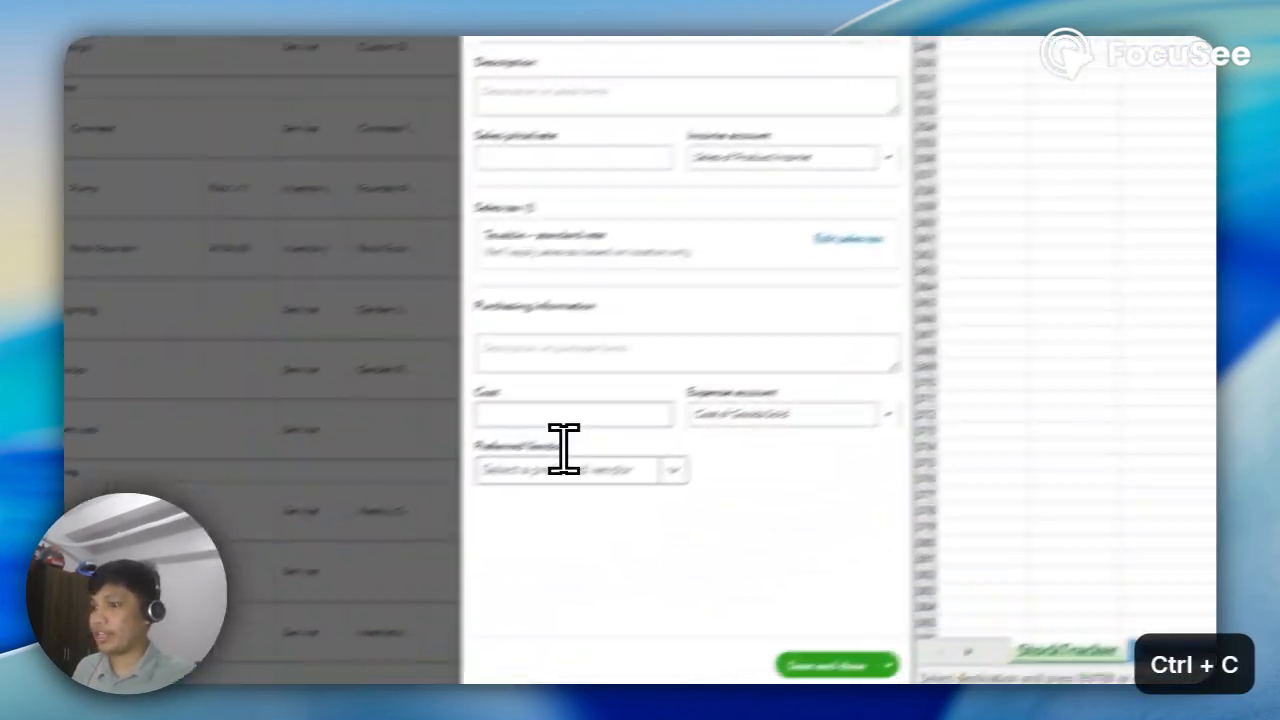
left_click(563, 415)
key("ctrl+v")
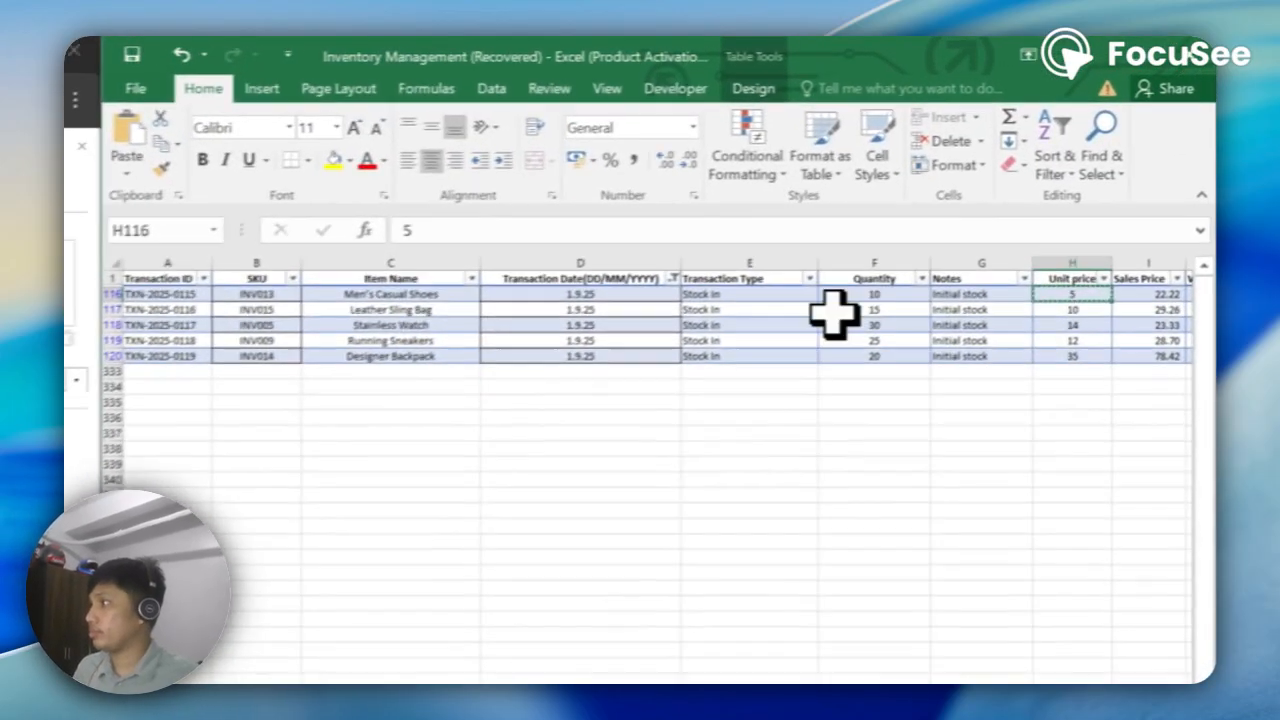
Copy the sales price 22.22 of Men's Casual Shoes into the new product's sales price/rate and save the product.
left_click(887, 177)
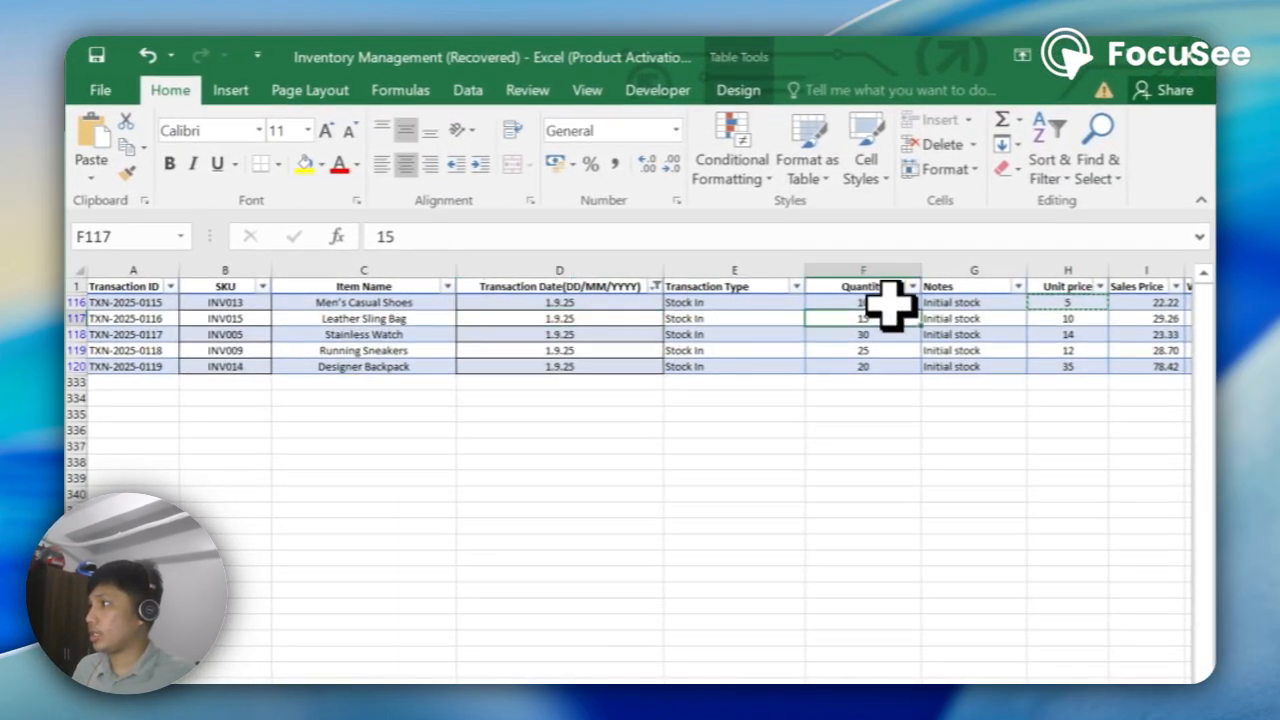
left_click(1146, 302)
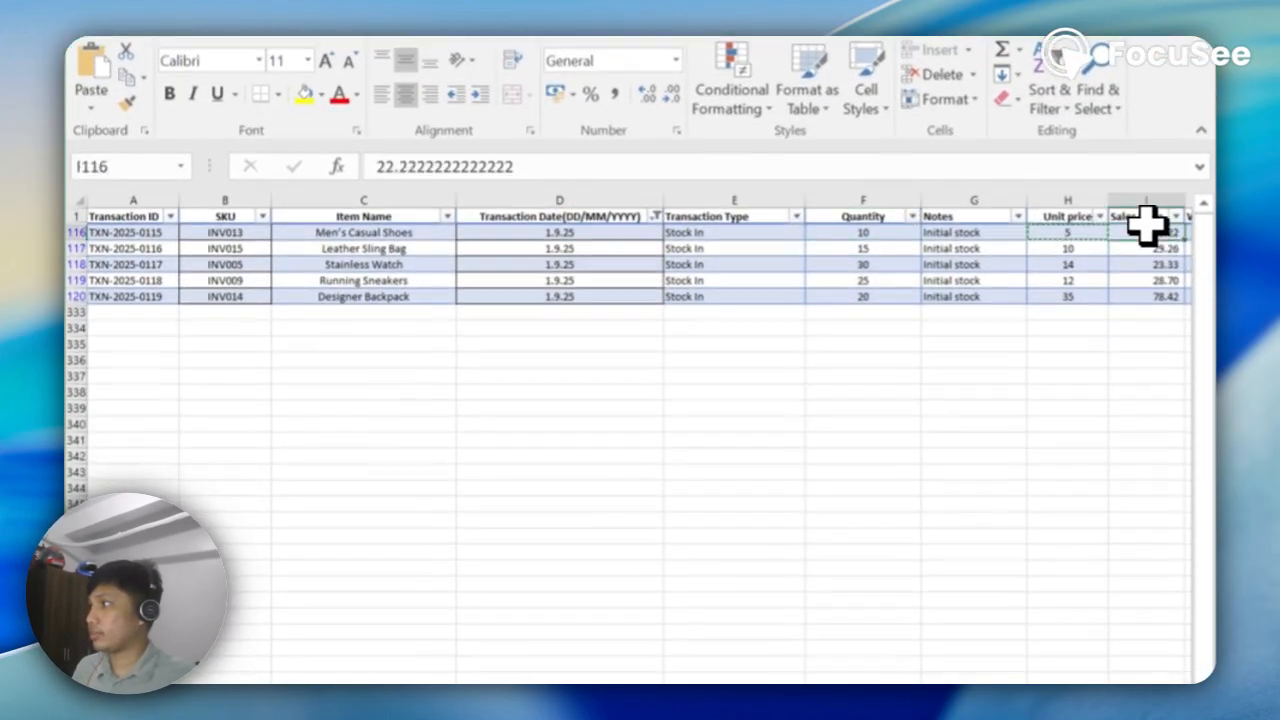
key("ctrl+c")
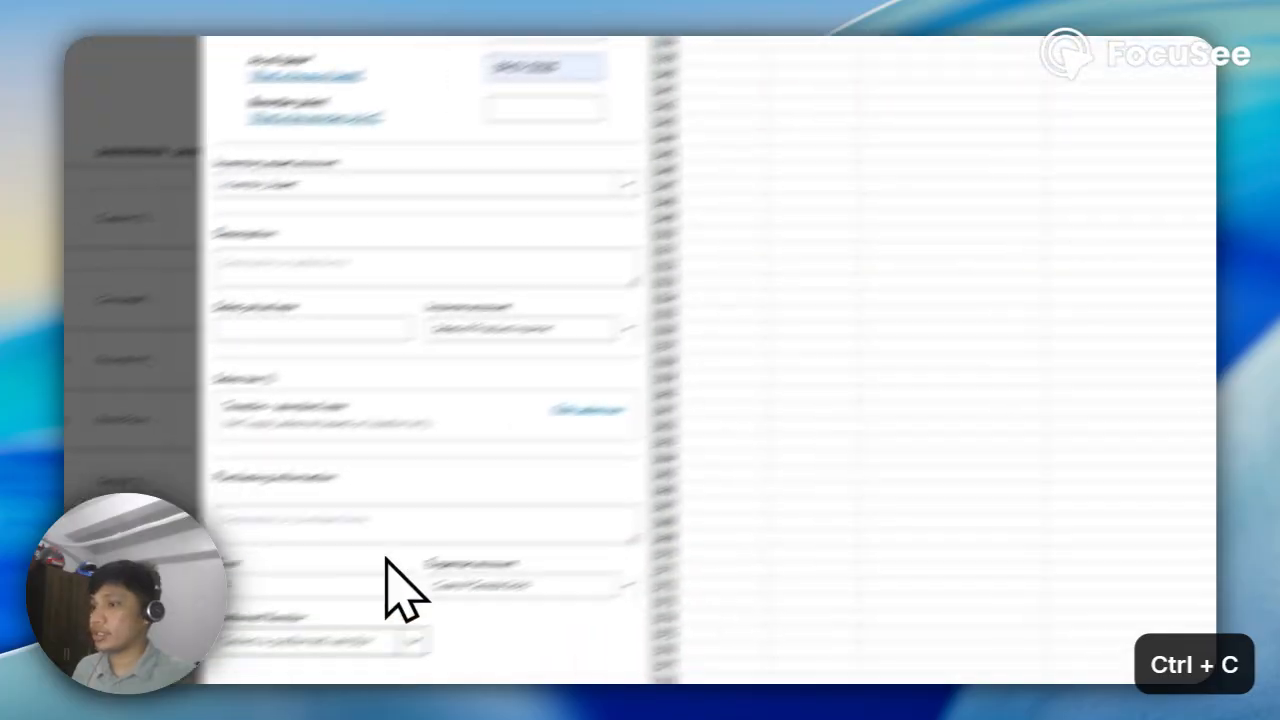
left_click(315, 328)
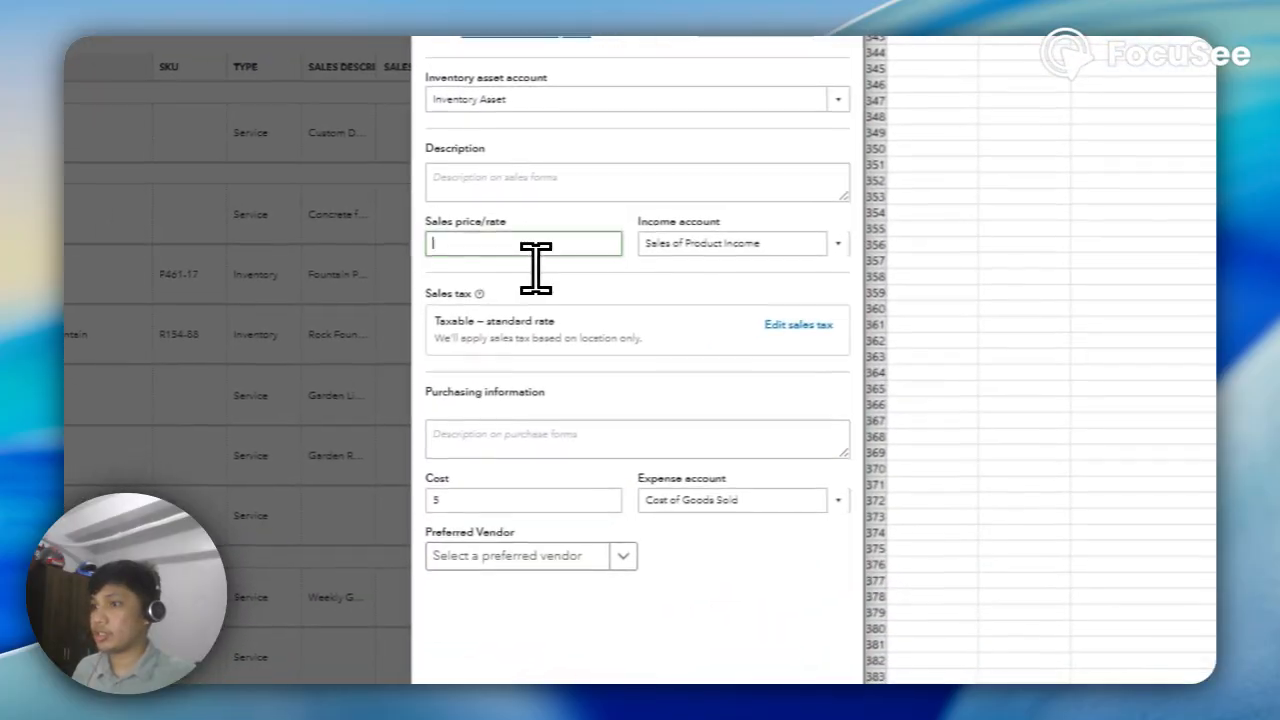
key("ctrl+v")
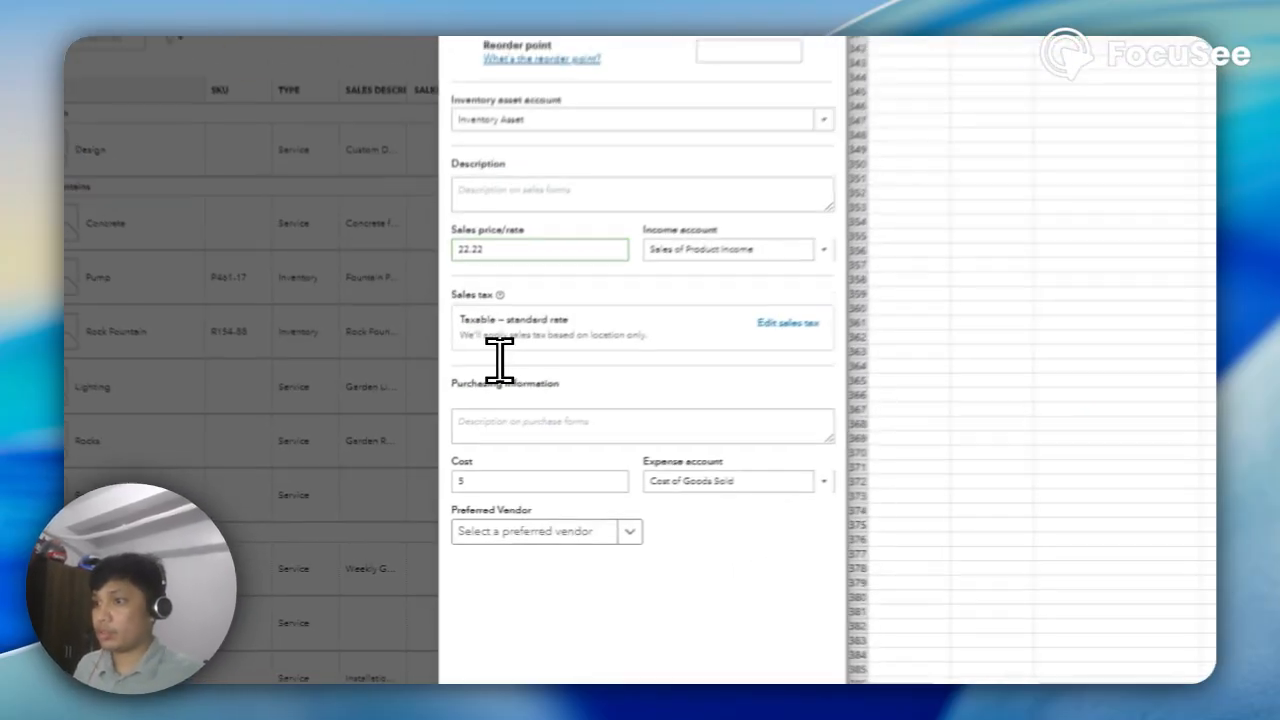
left_click_drag(427, 440, 541, 450)
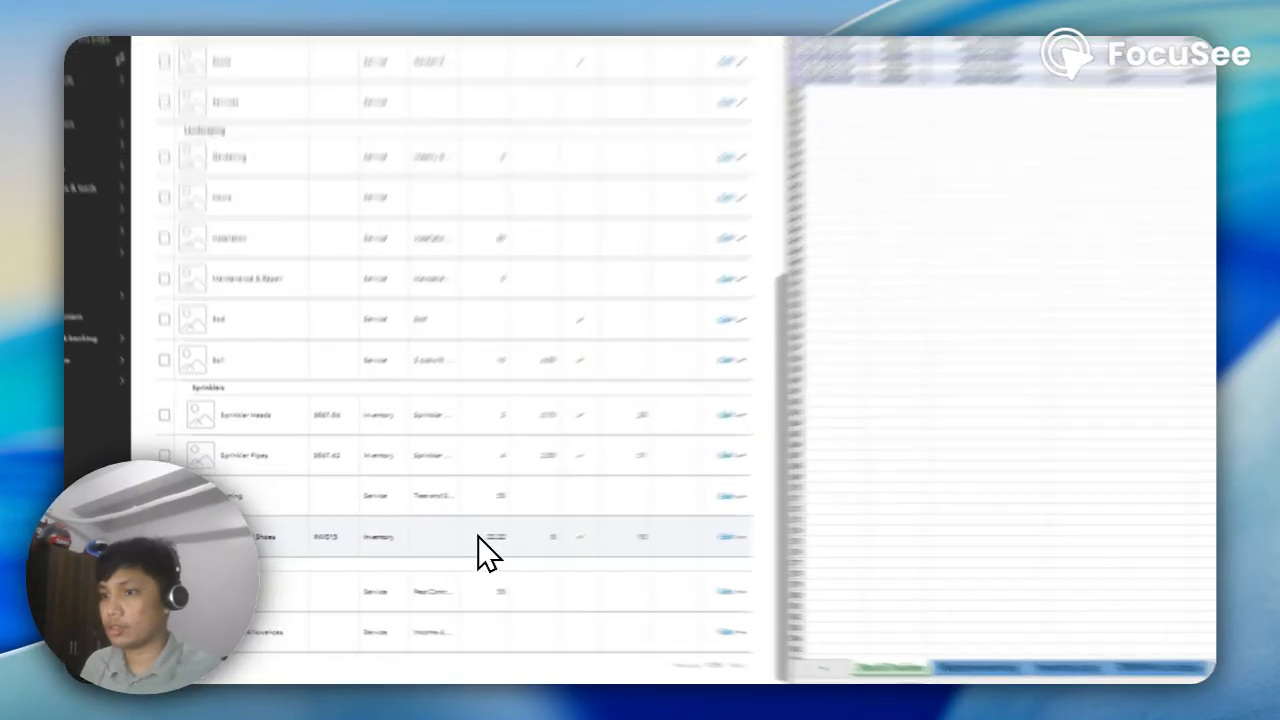
left_click(423, 542)
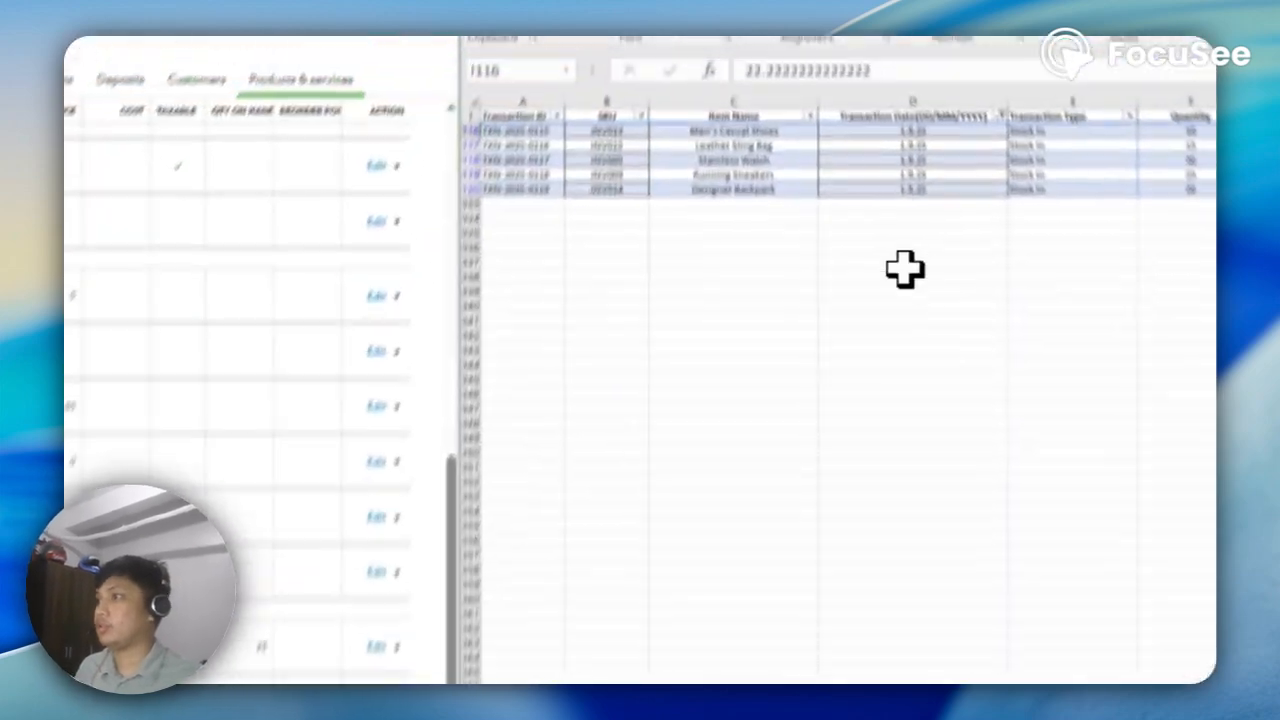
Start a new inventory product and copy the item name Leather Sling Bag from the sheet into its name, without the trailing line break.
left_click(786, 178)
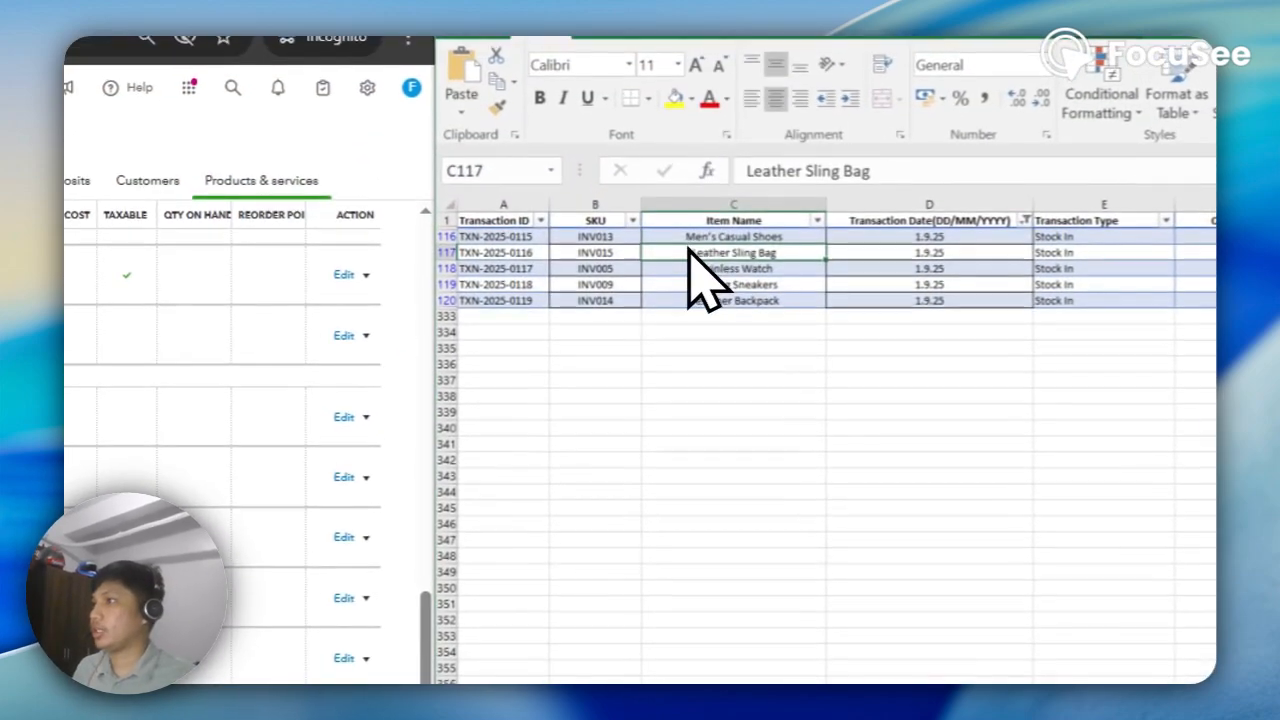
key("ctrl+c")
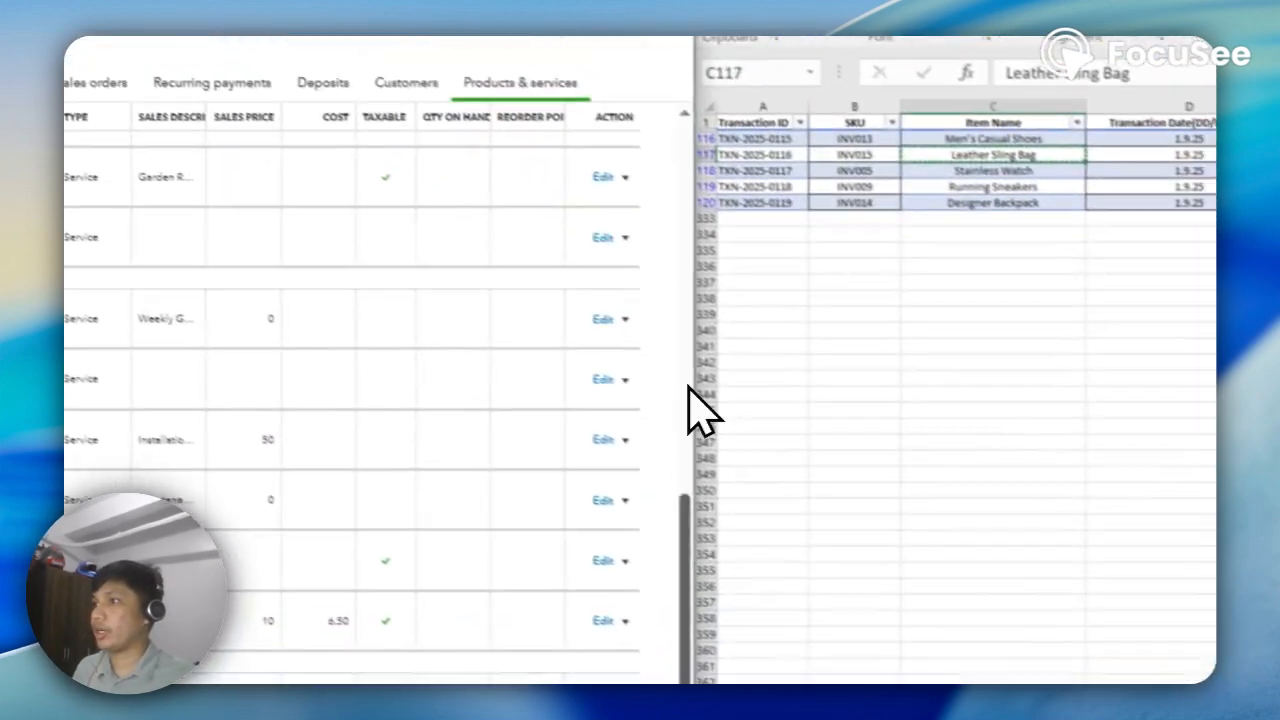
scroll(488, 190, "up", 5)
left_click(540, 245)
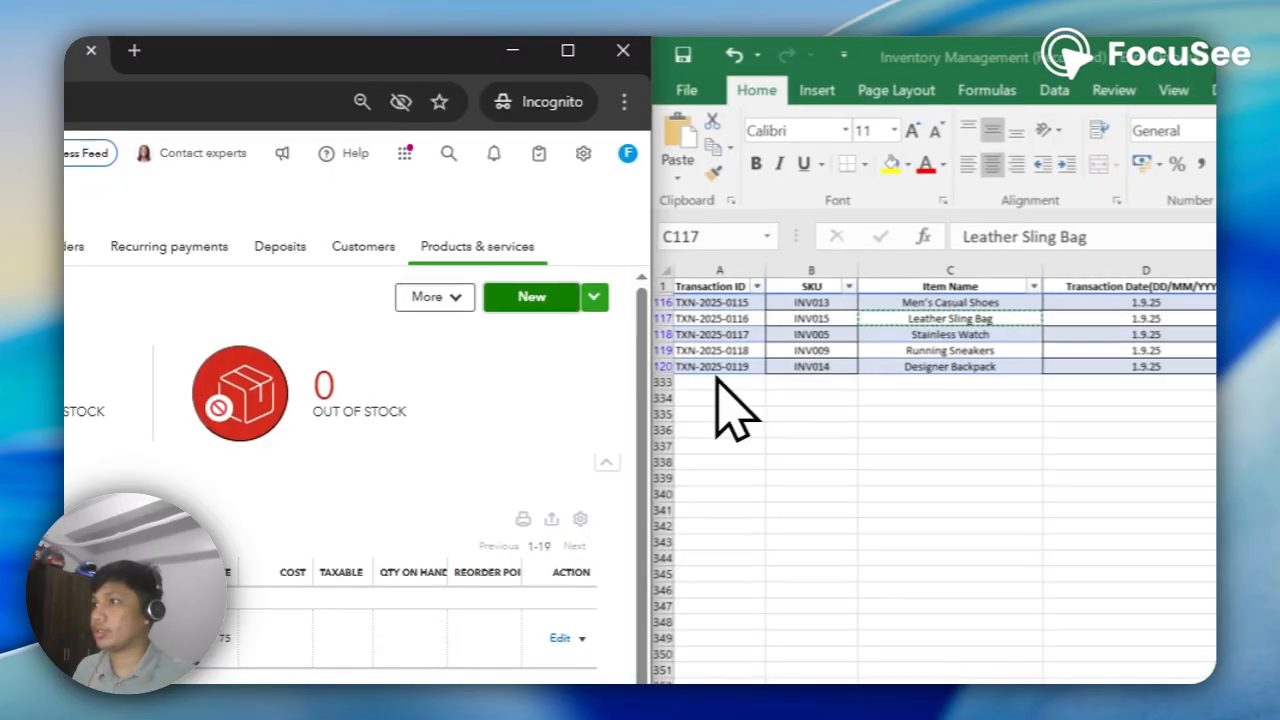
left_click(418, 306)
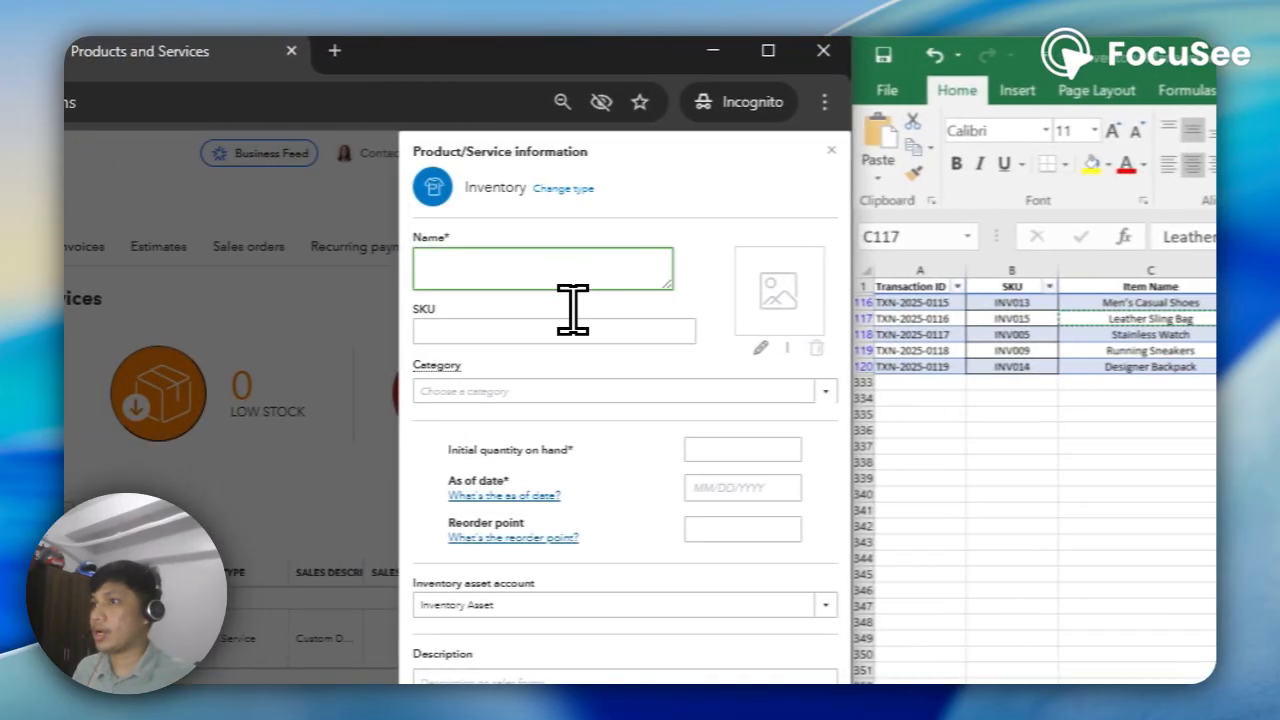
key("ctrl+v")
key("BackSpace")
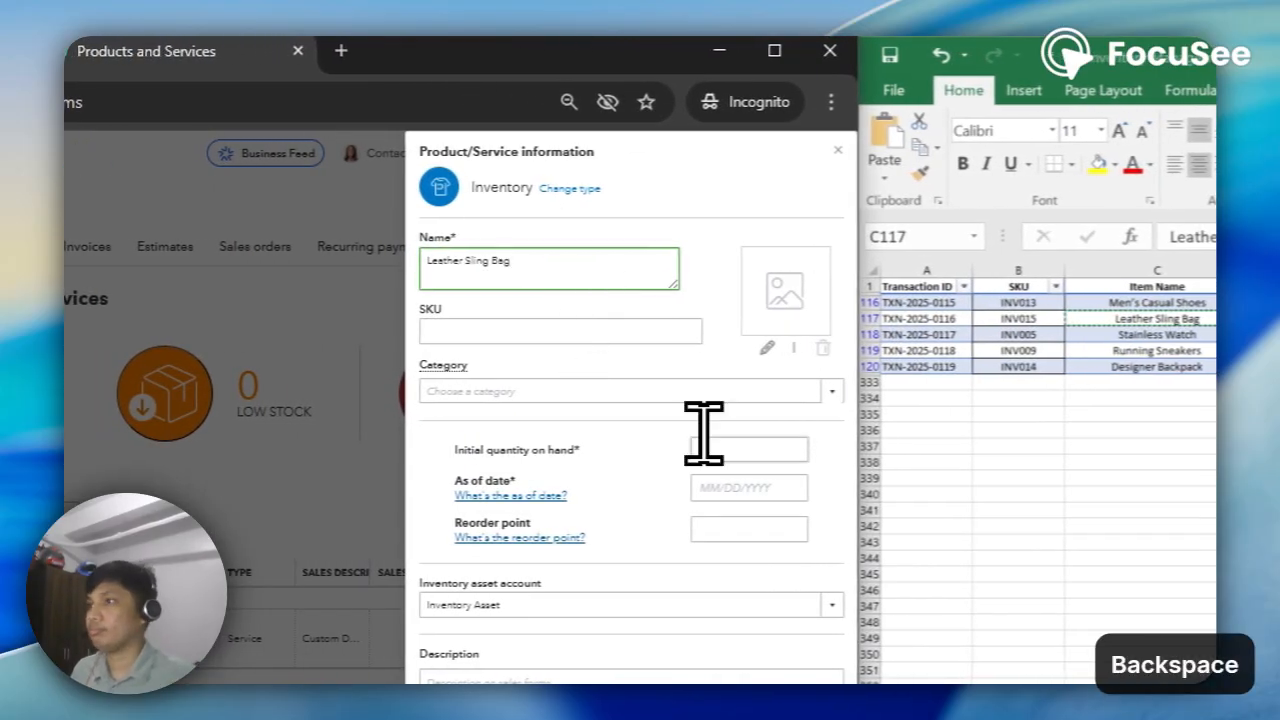
Set the as-of date to 09/01/2025 and copy the quantity 15 of Leather Sling Bag into the initial quantity on hand.
left_click(748, 452)
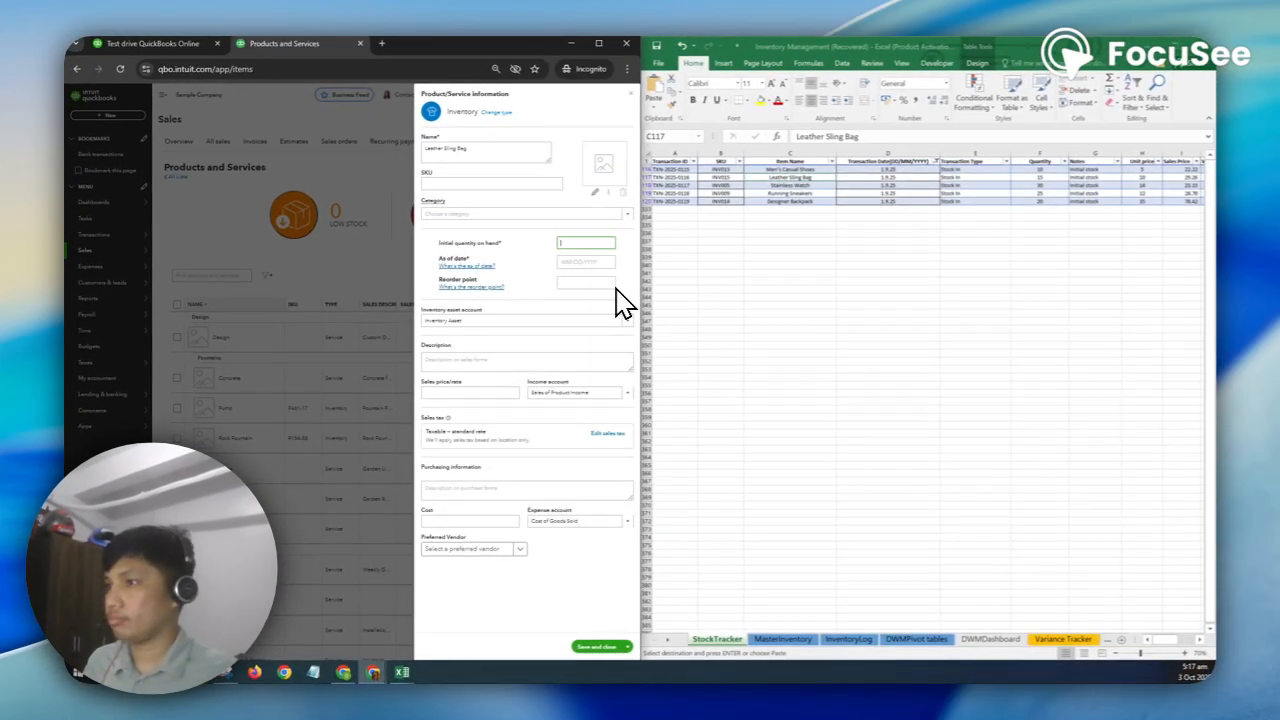
key("Tab")
key("ctrl+v")
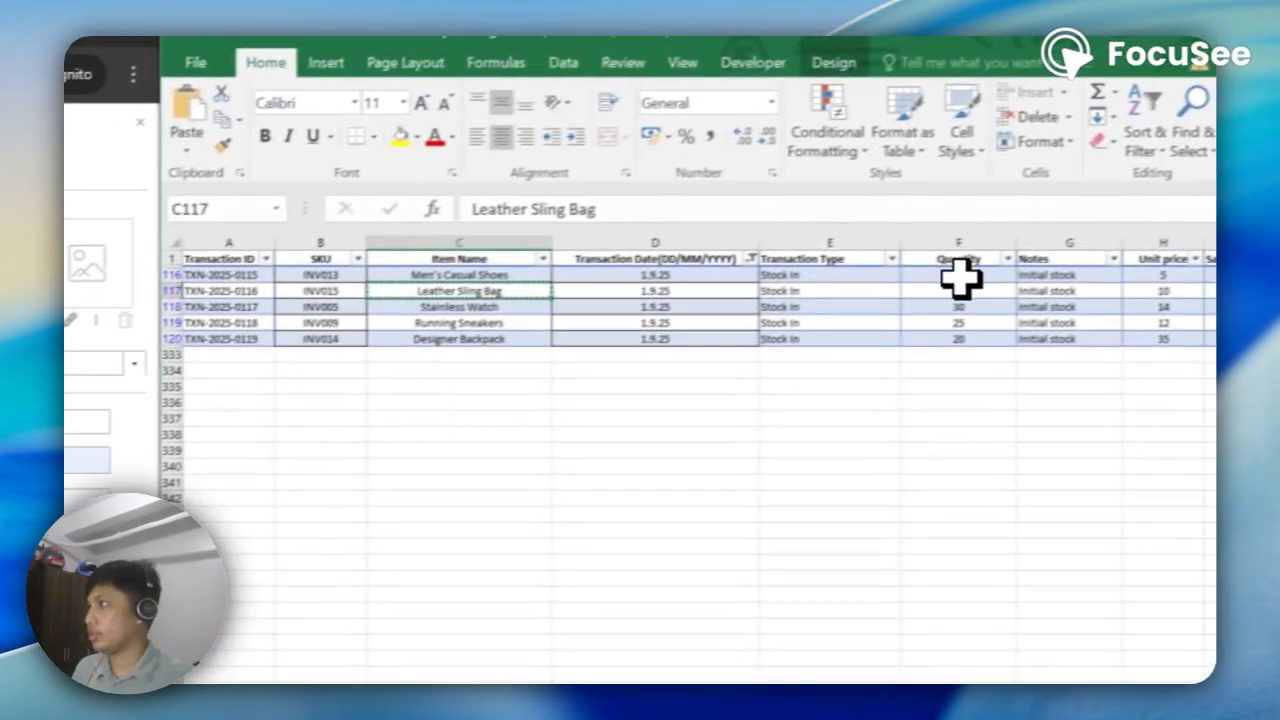
left_click(943, 297)
key("ctrl+c")
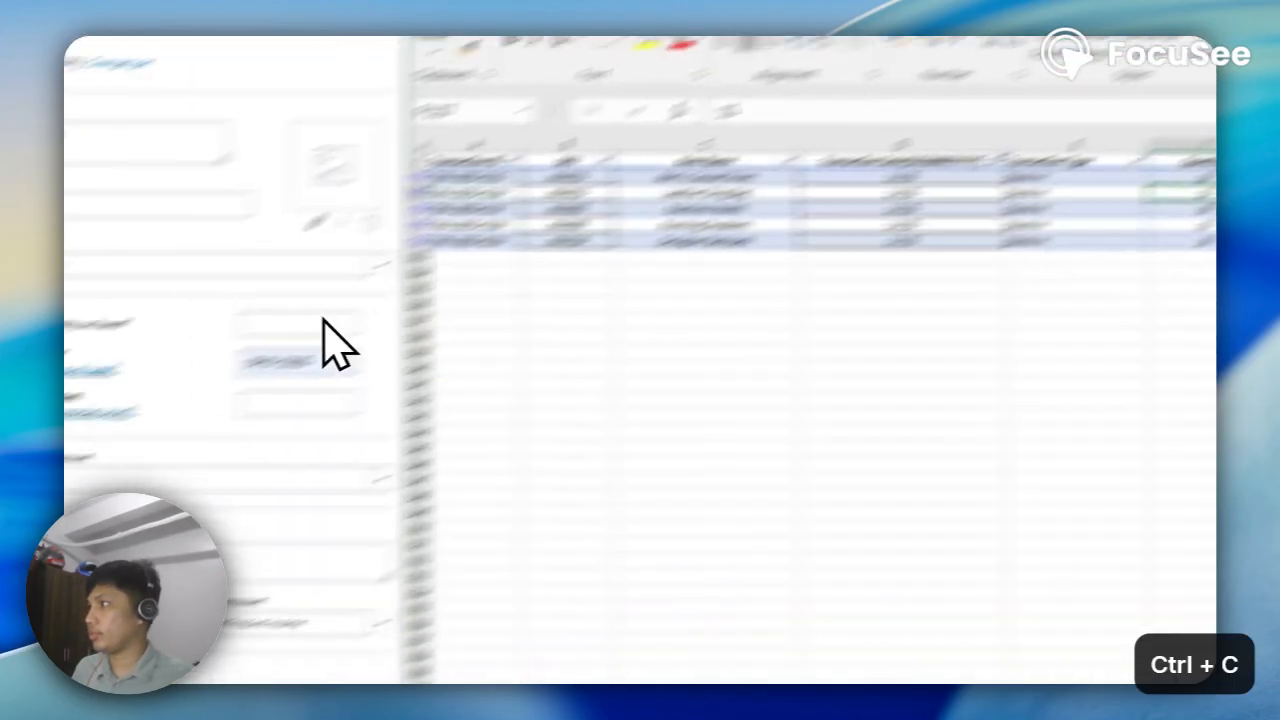
left_click(580, 222)
key("ctrl+v")
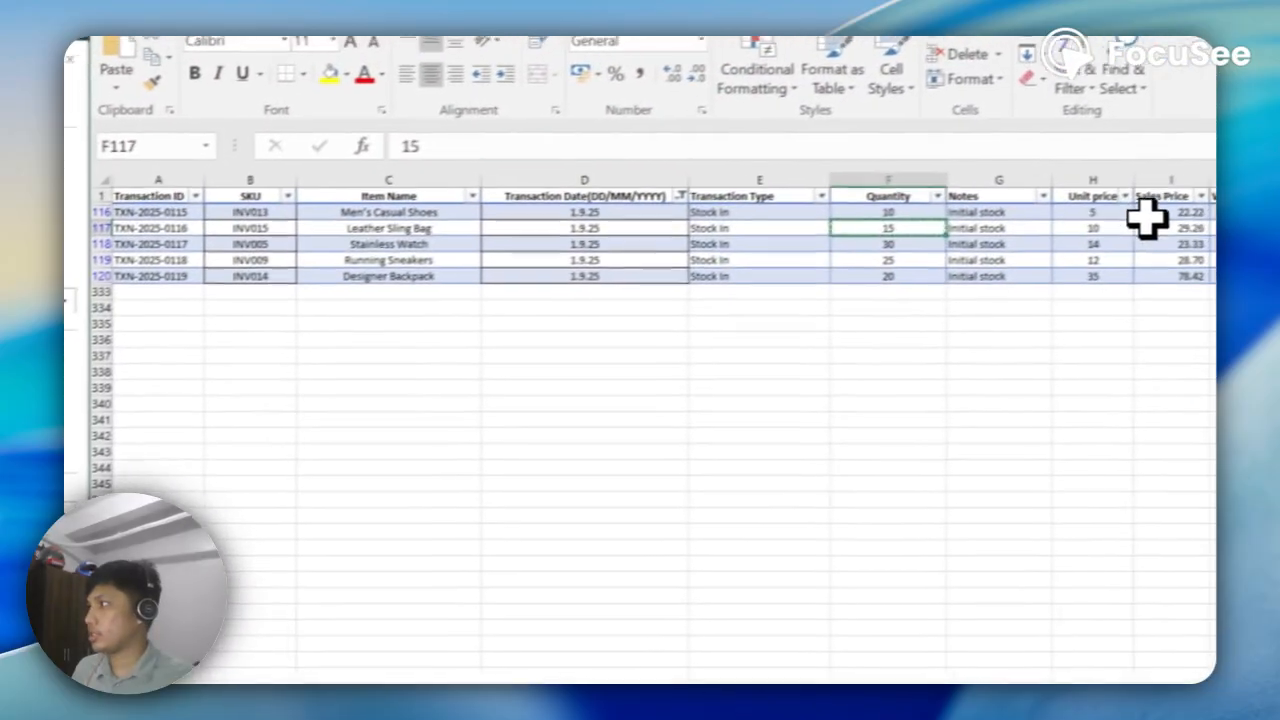
Copy the sales price 29.26 of Leather Sling Bag from the sheet into the product's sales price/rate.
left_click(1155, 243)
key("ctrl+c")
key("ctrl+v")
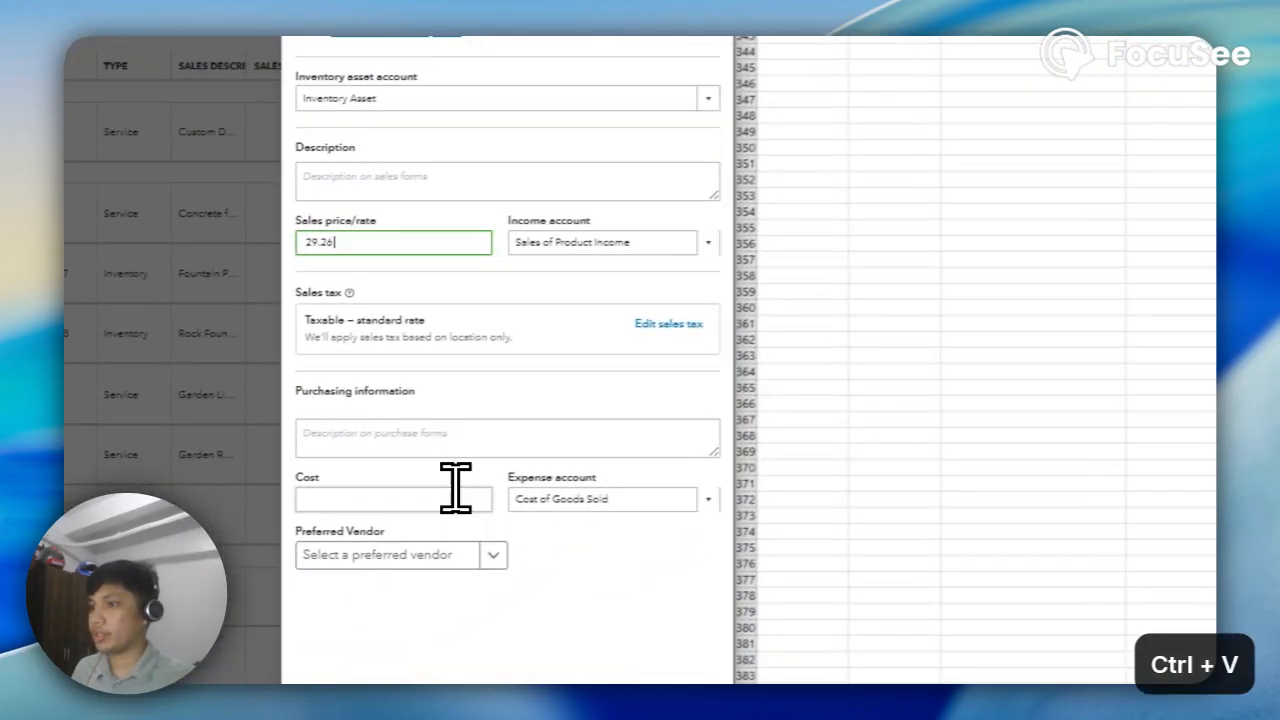
Copy the unit price 10 of Leather Sling Bag from the sheet into the product's cost.
left_click(440, 517)
left_click(1194, 137)
left_click(1085, 175)
key("ctrl+c")
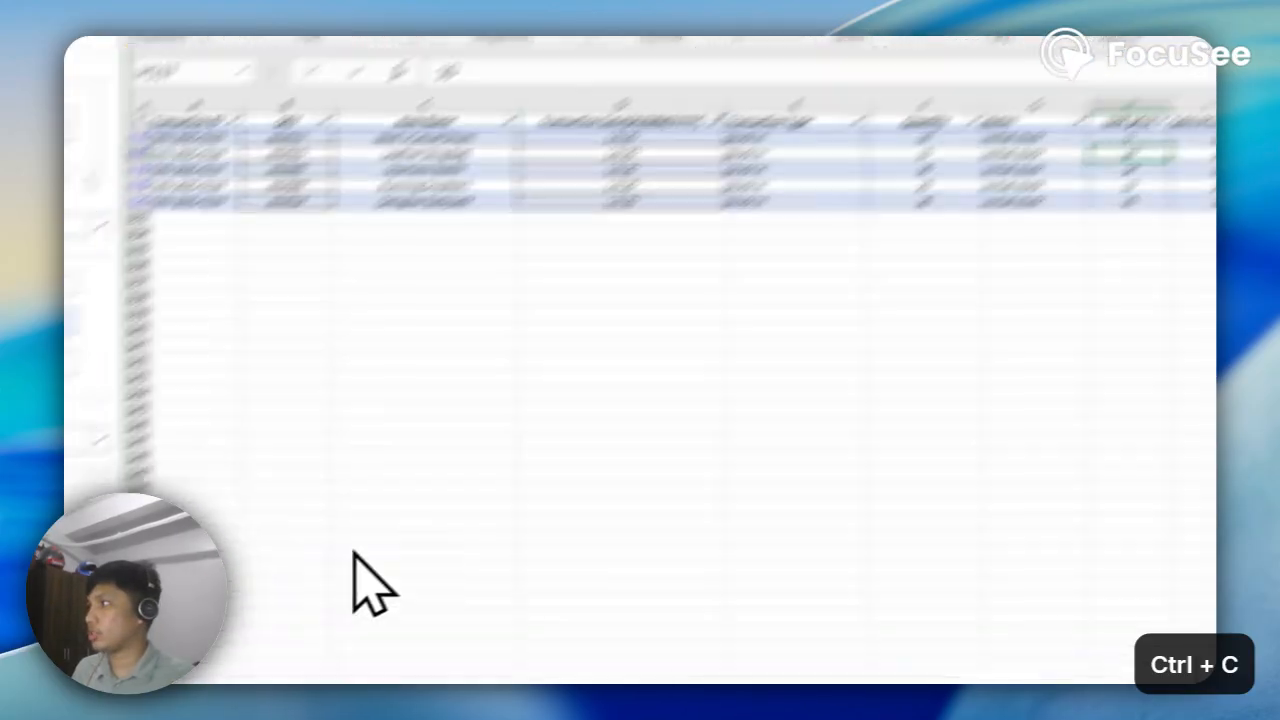
left_click(383, 605)
key("ctrl+v")
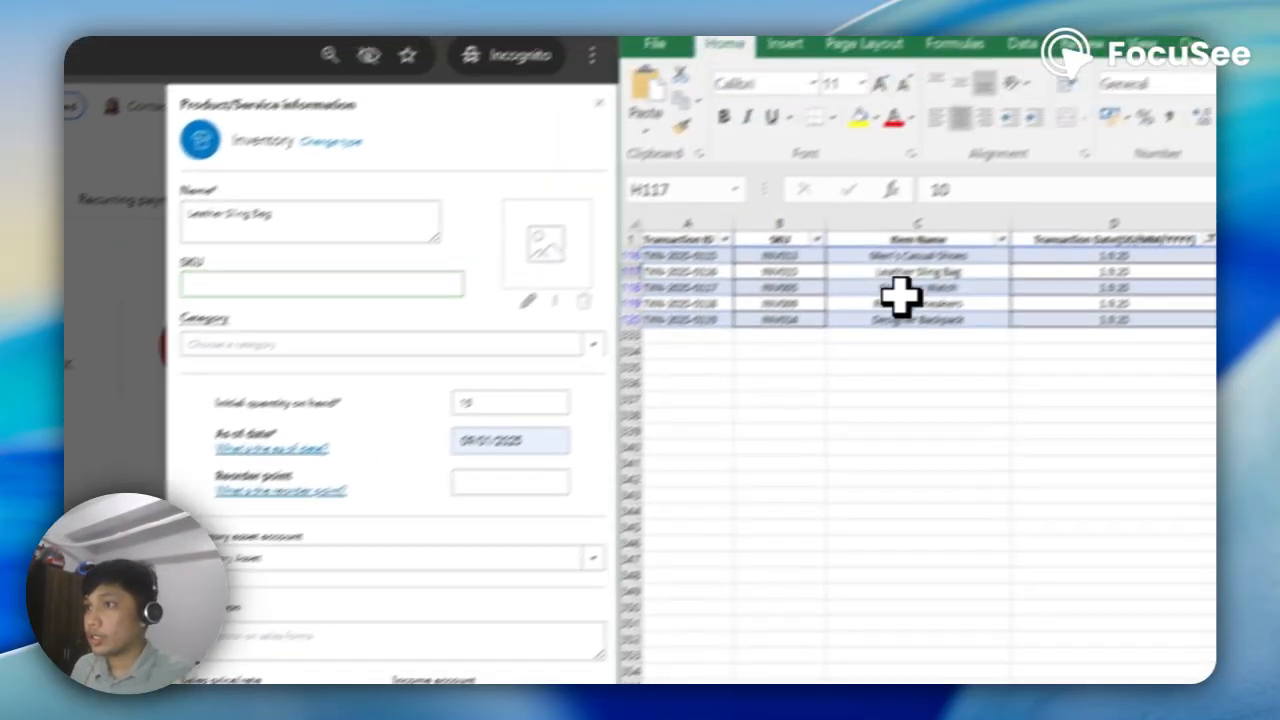
Copy the SKU INV015 from the Leather Sling Bag row into the product's SKU and save the product.
left_click(887, 206)
key("ctrl+c")
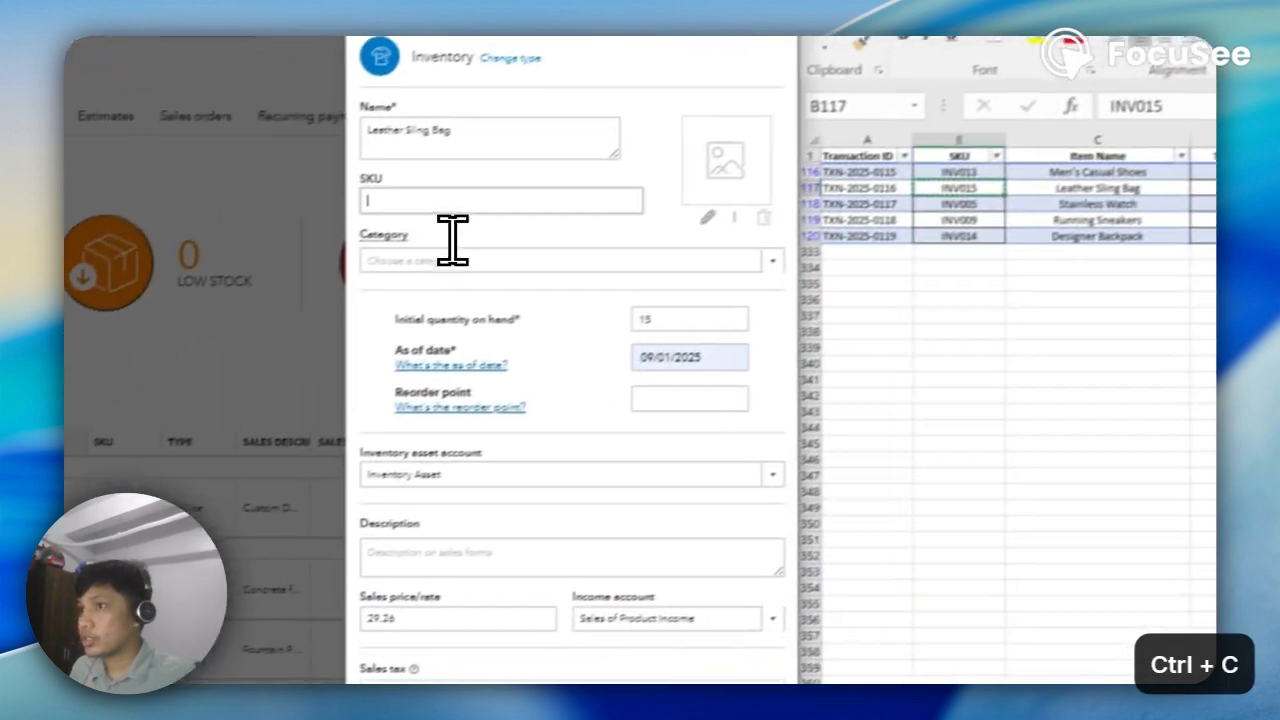
key("ctrl+v")
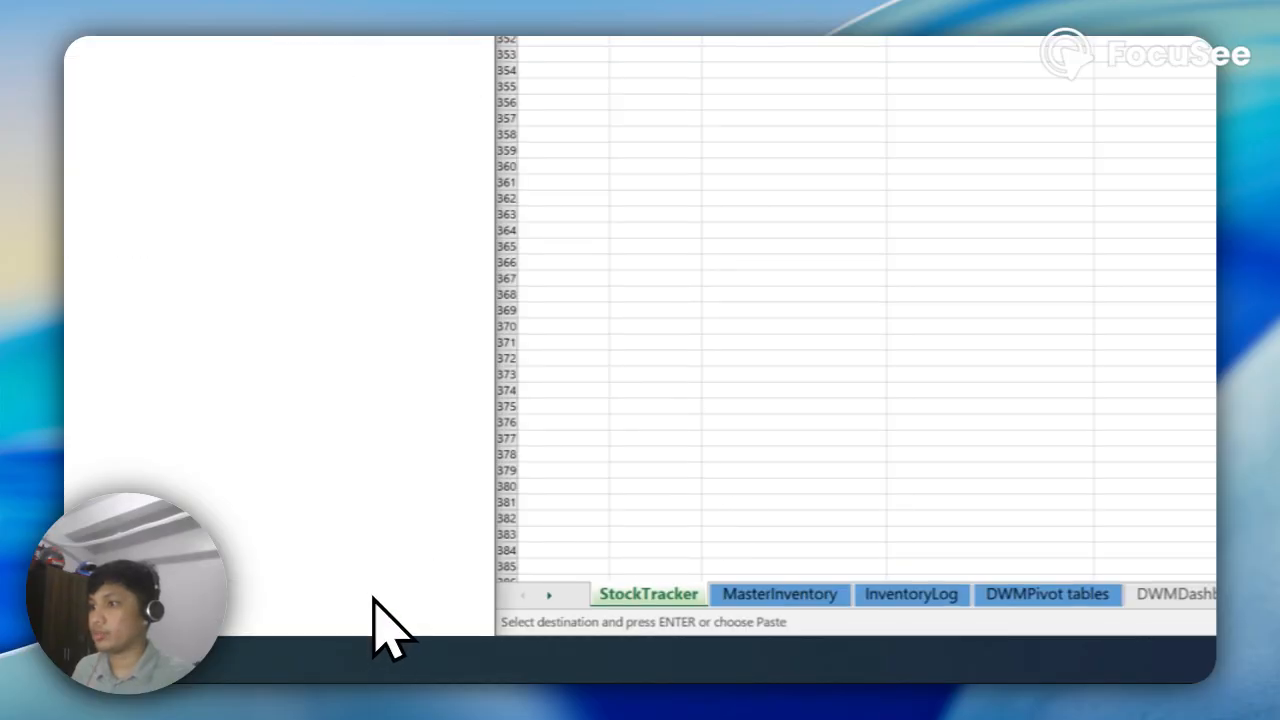
Start a new inventory product and copy the item name Stainless Watch from the sheet into its name, without the trailing line break.
left_click(543, 226)
left_click(720, 316)
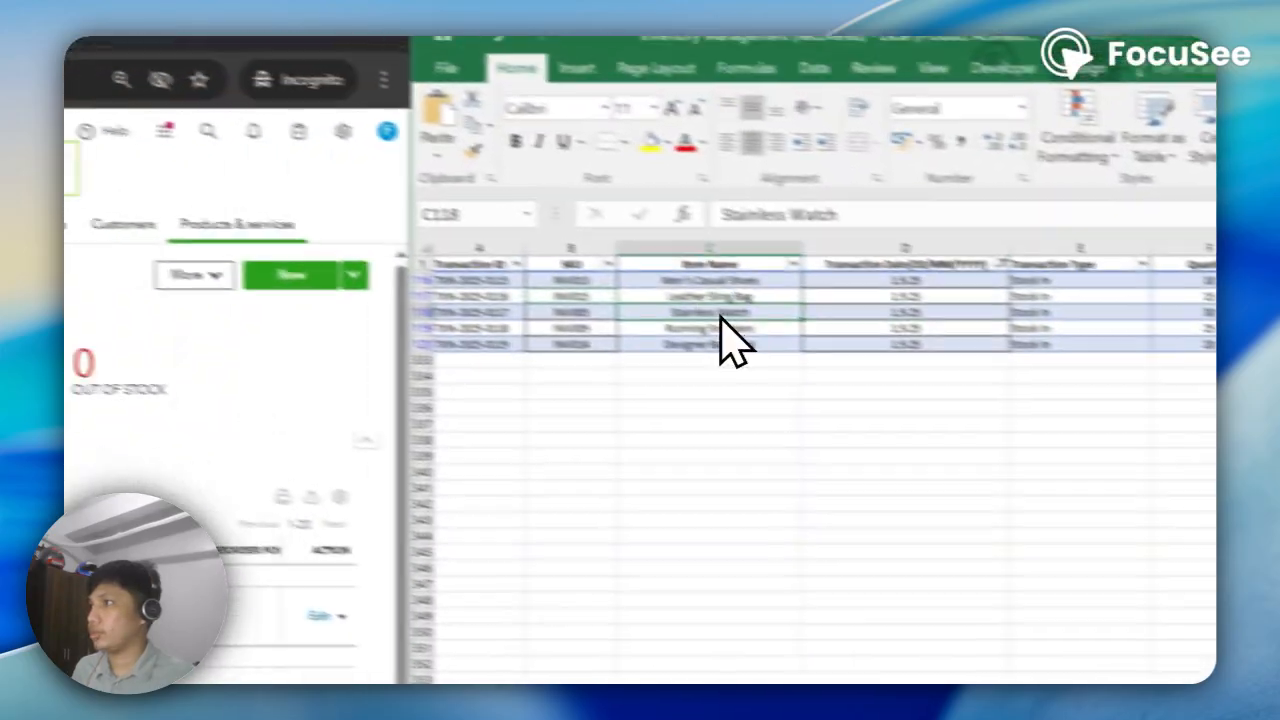
key("ctrl+c")
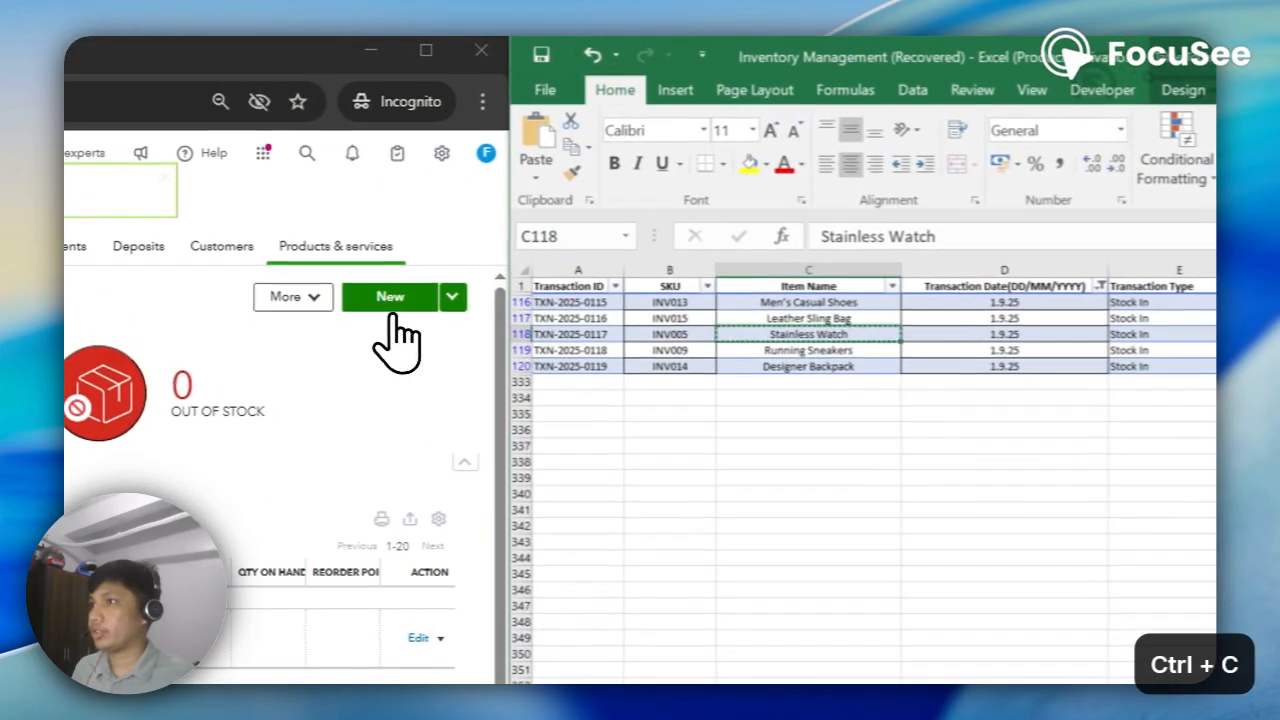
left_click(397, 297)
left_click(300, 225)
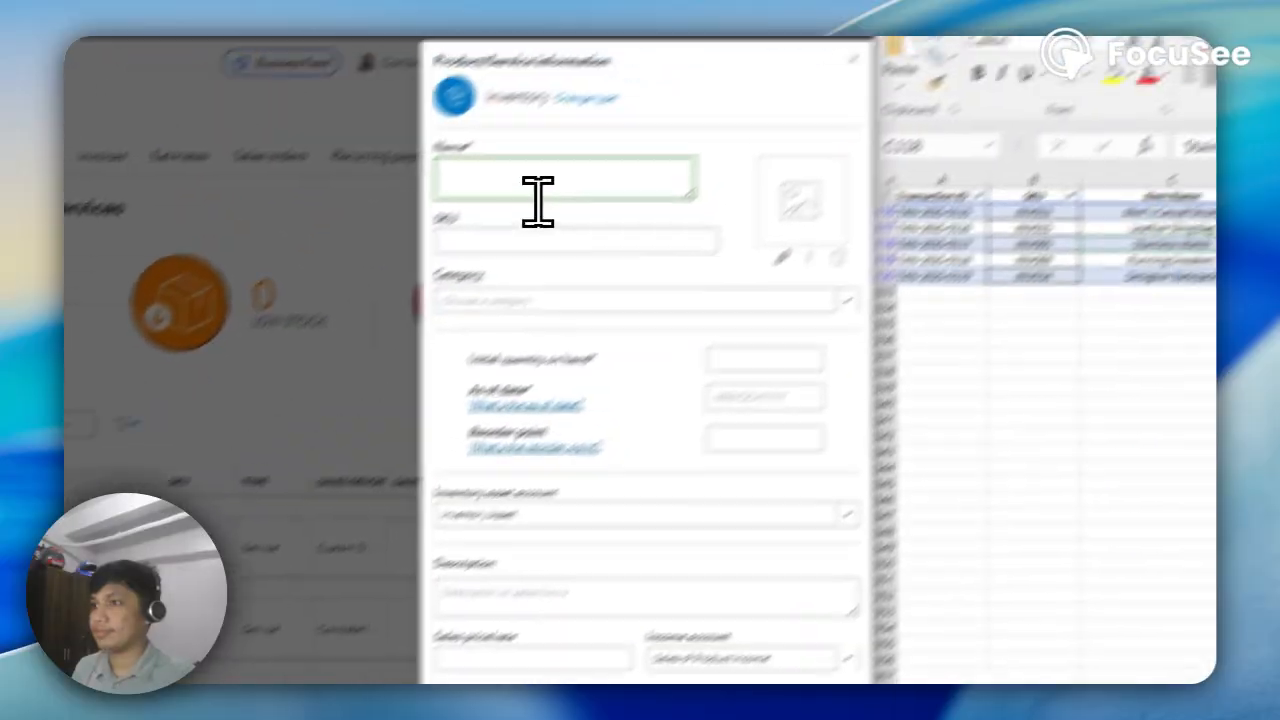
key("ctrl+v")
key("BackSpace")
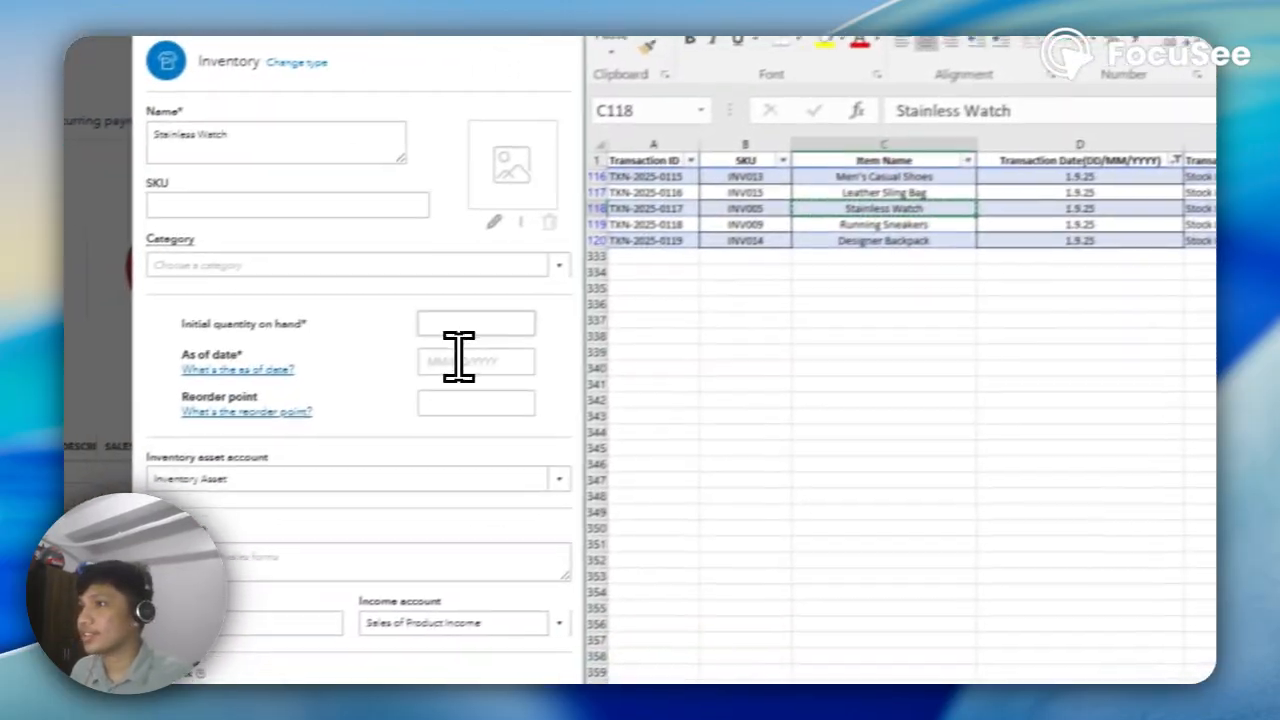
Set the as-of date to 09/01/2025 and copy the quantity 30 of Stainless Watch into the initial quantity on hand.
left_click(502, 440)
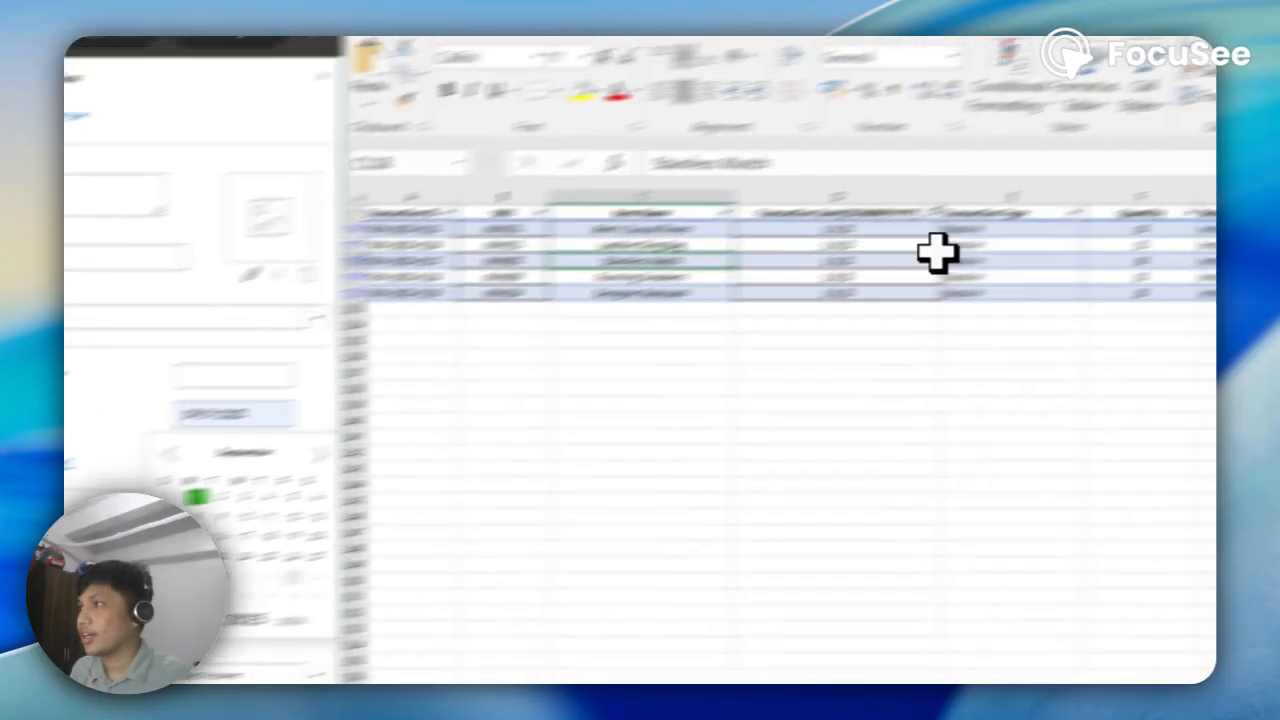
left_click(958, 325)
left_click(904, 314)
key("ctrl+c")
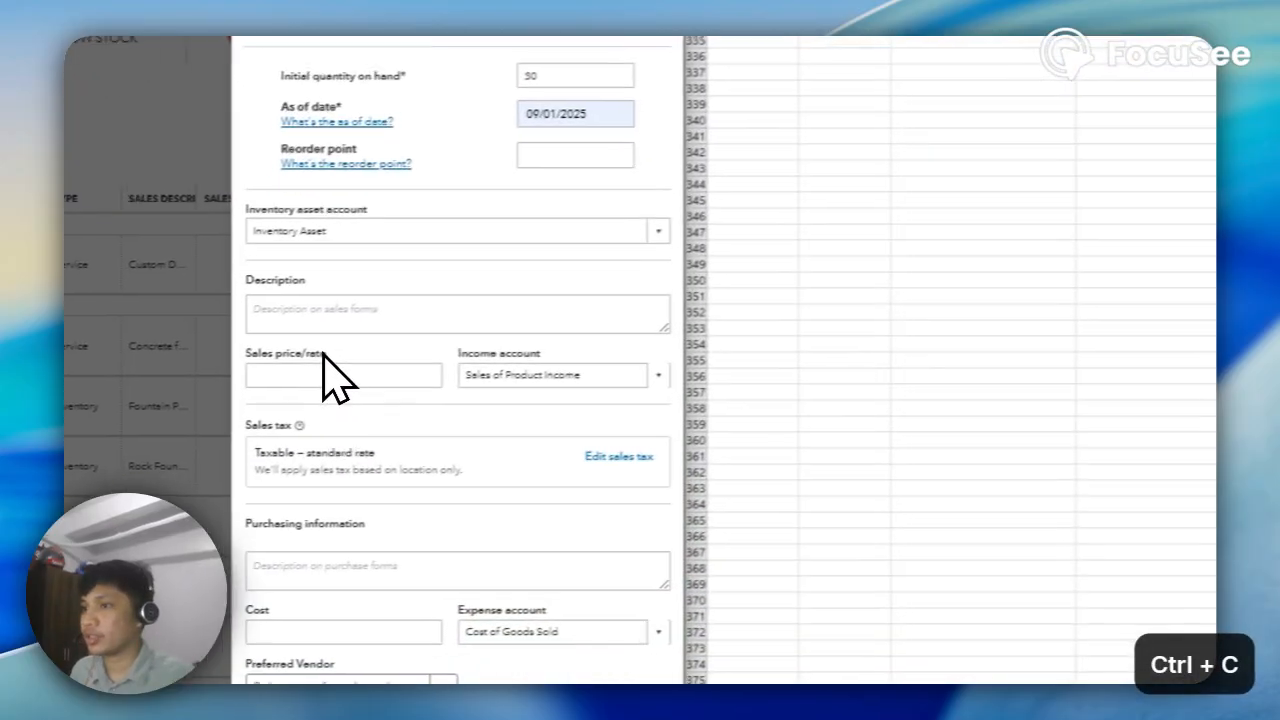
Copy the Stainless Watch sales price 23.33 and unit price 14 into the product's sales price/rate and cost, and save and close the product.
left_click(389, 372)
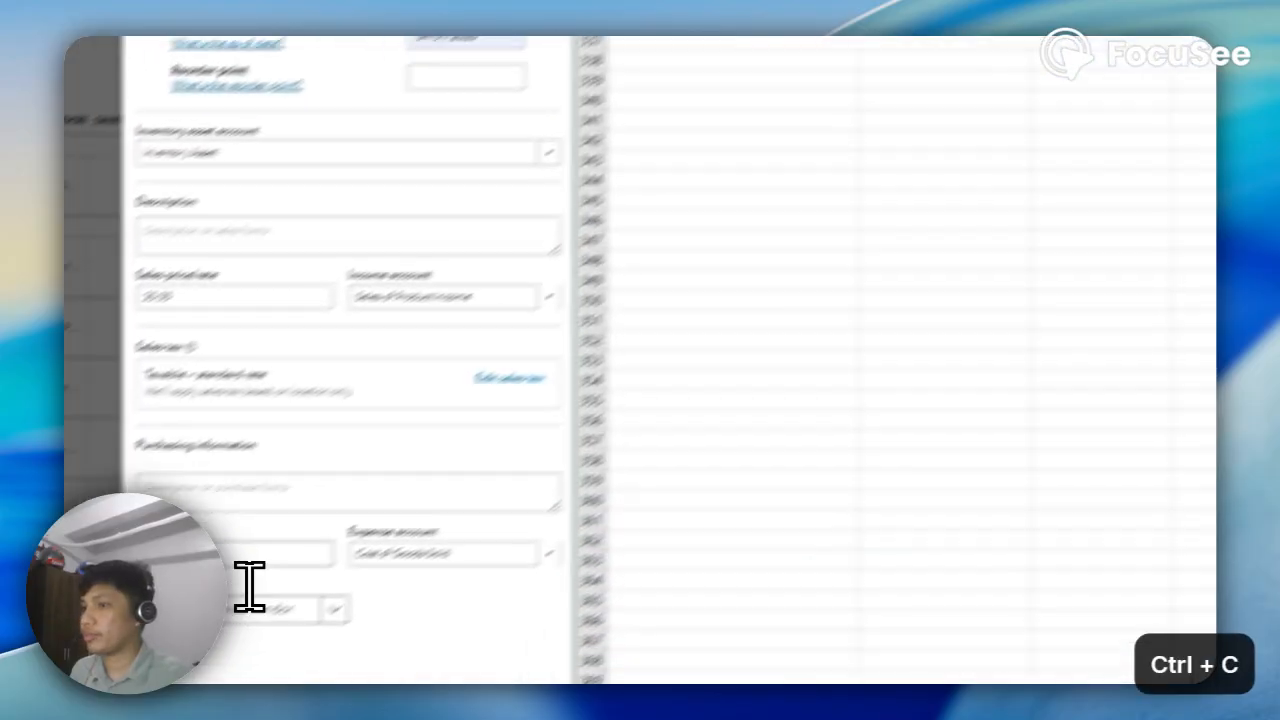
key("ctrl+v")
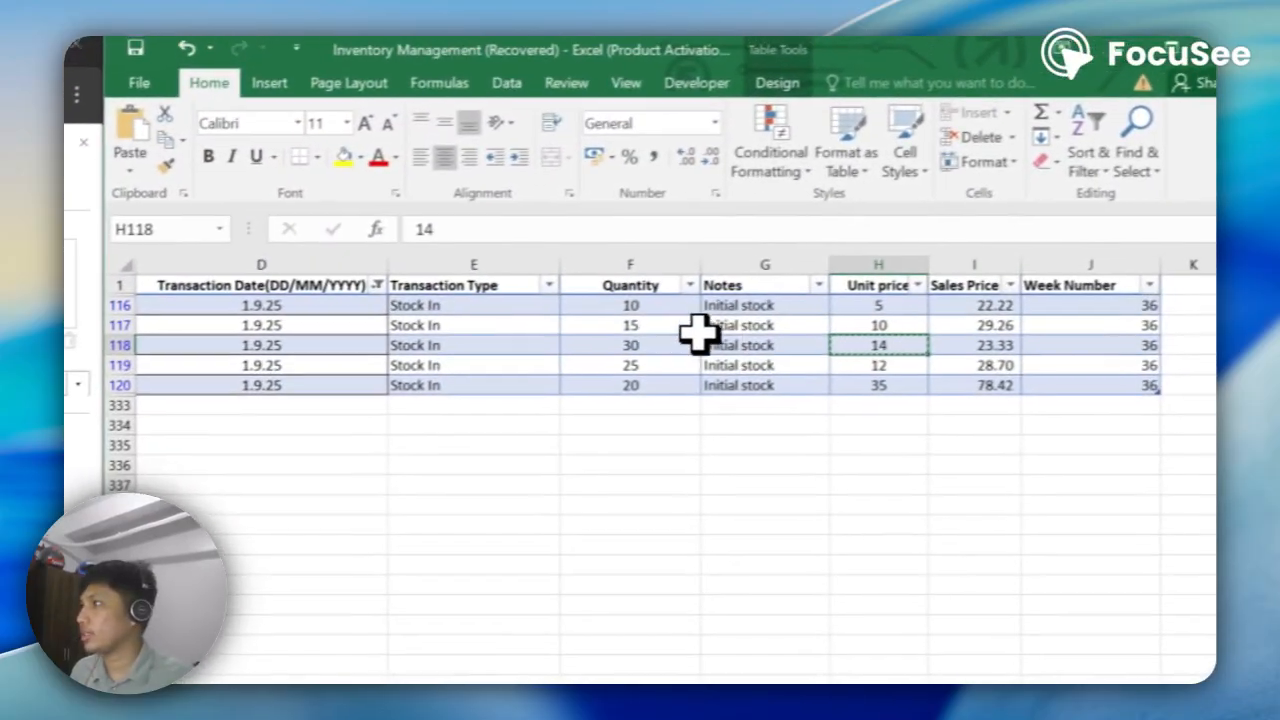
left_click(775, 297)
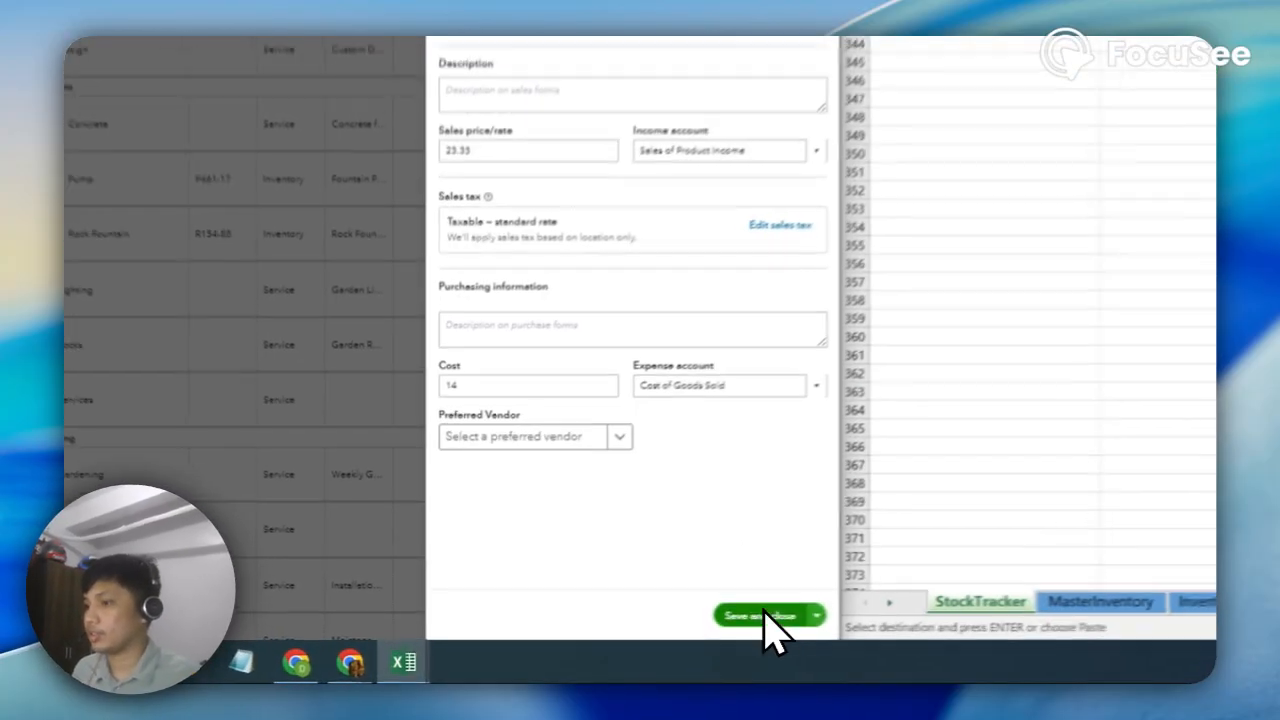
left_click(597, 645)
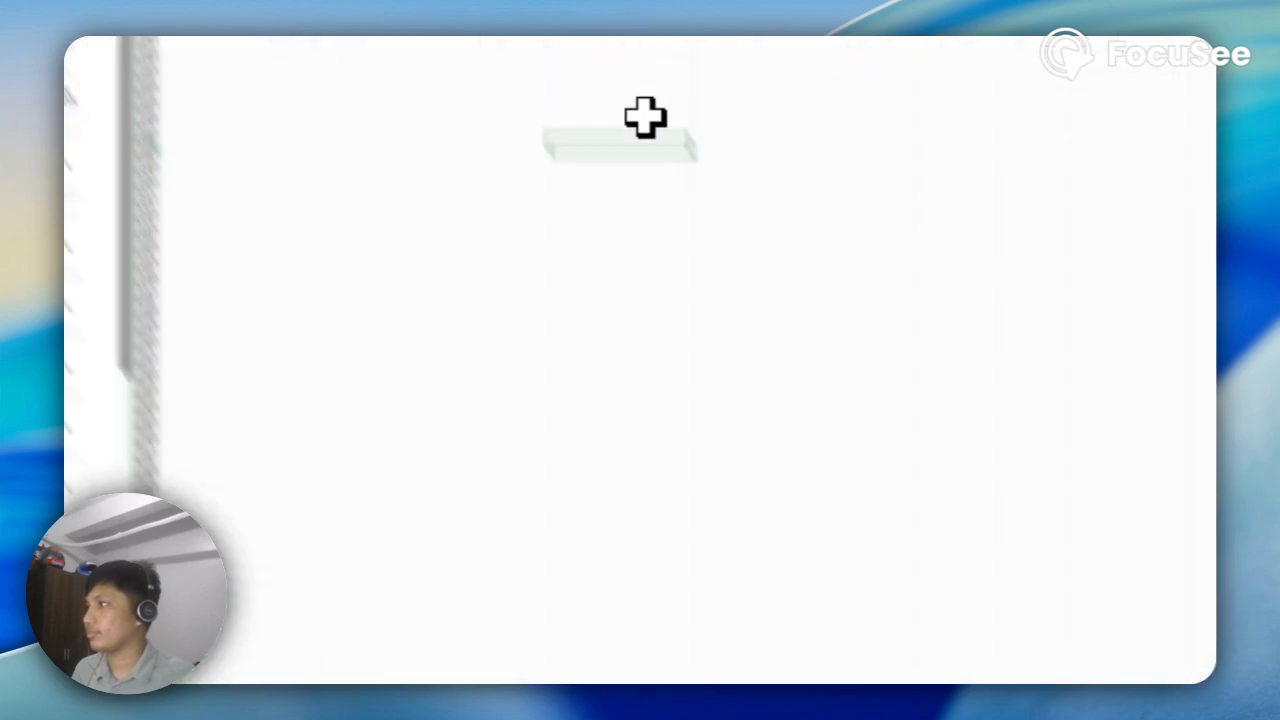
Start a new inventory product and copy the item name Running Sneakers from the sheet into its name, without the trailing line break.
scroll(640, 300, "up", 7)
key("Left")
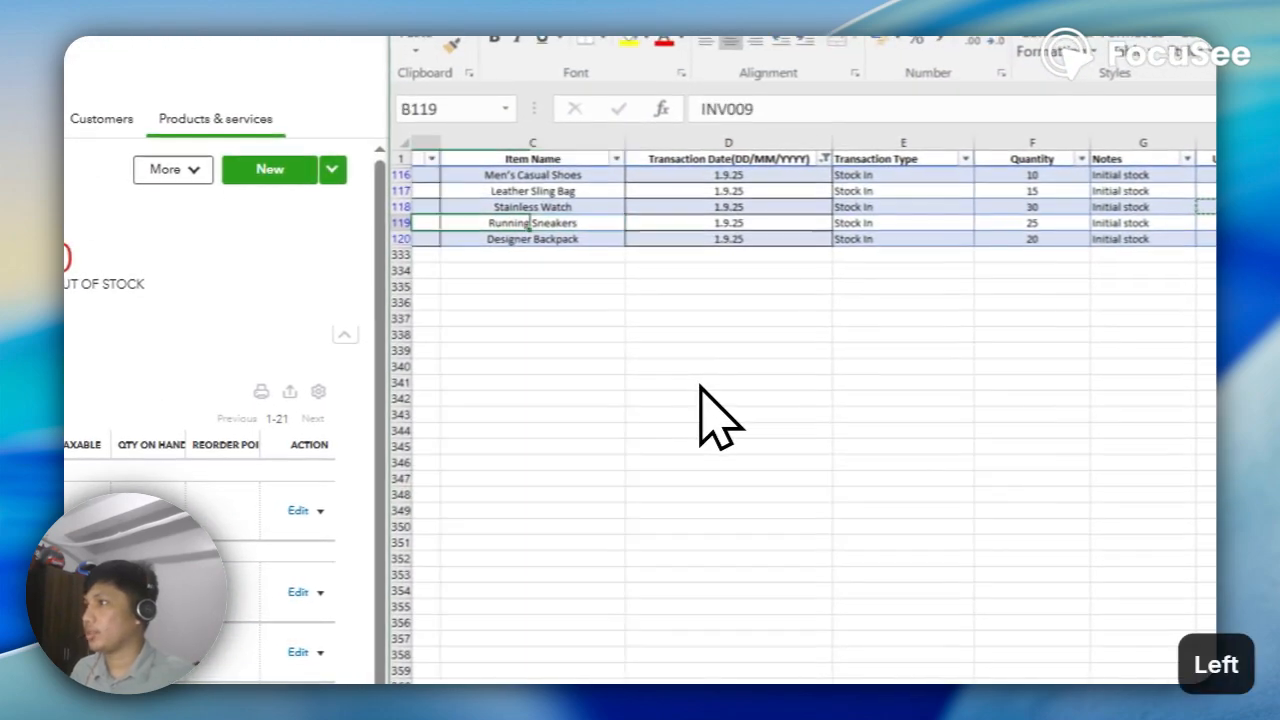
key("Left")
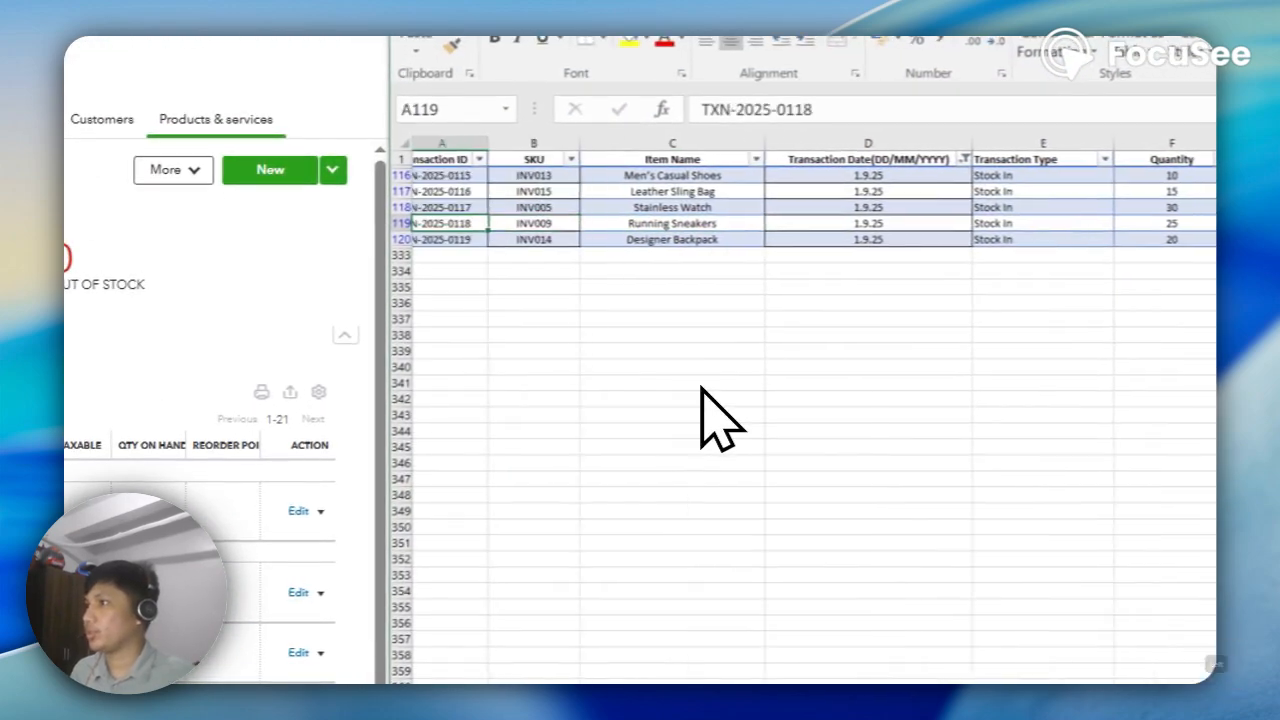
key("Right")
key("Right")
key("ctrl+c")
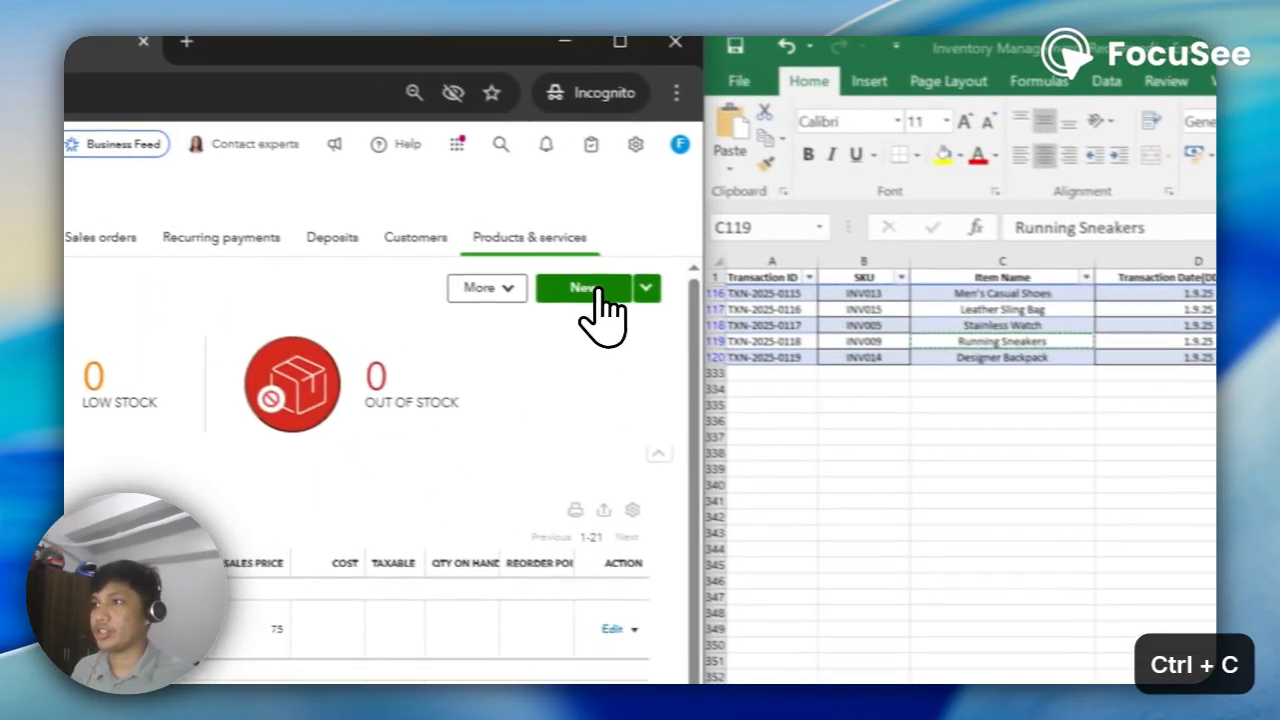
left_click(405, 220)
left_click(368, 255)
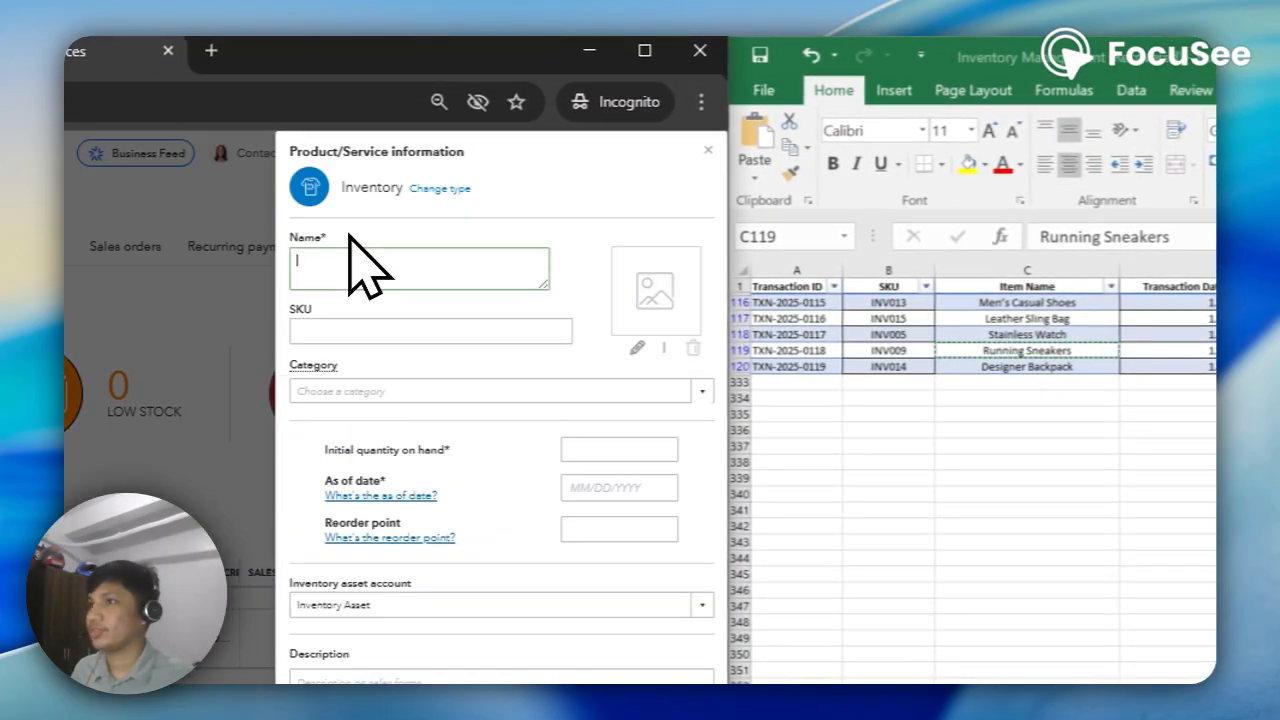
key("ctrl+v")
key("BackSpace")
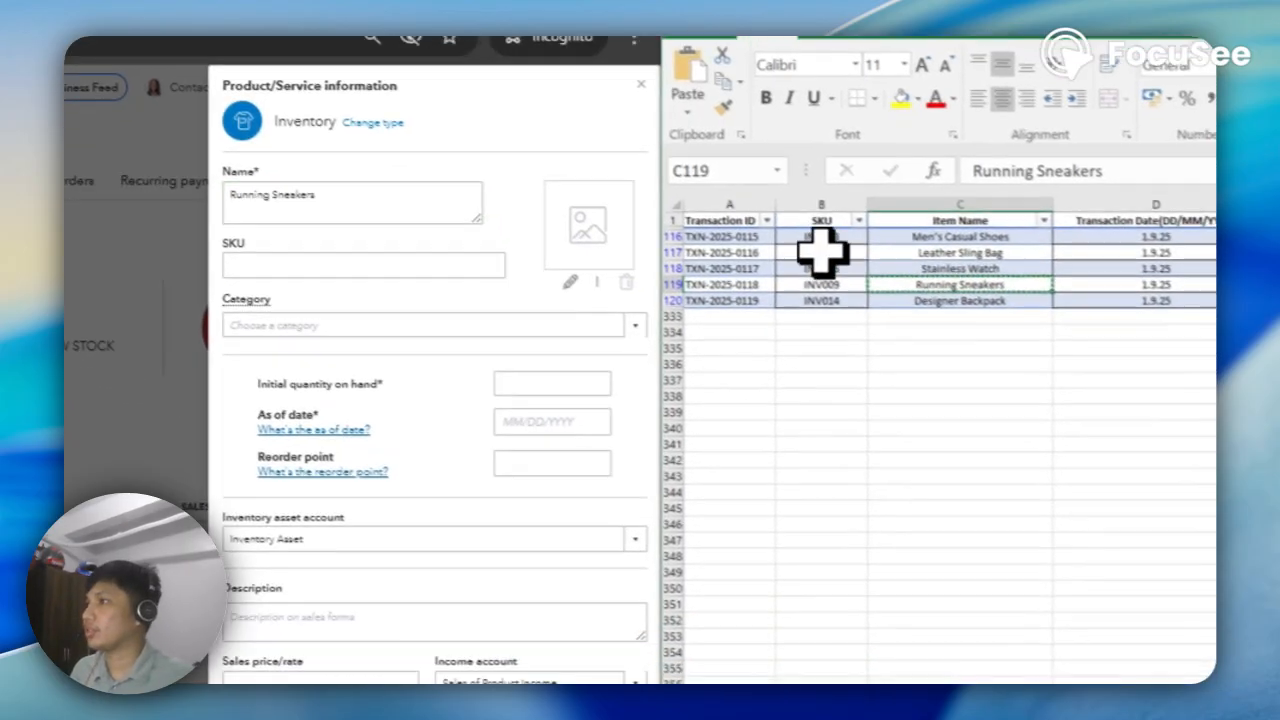
Copy the SKU INV009 from the Running Sneakers row into the product's SKU.
left_click(880, 347)
key("ctrl+c")
left_click(385, 258)
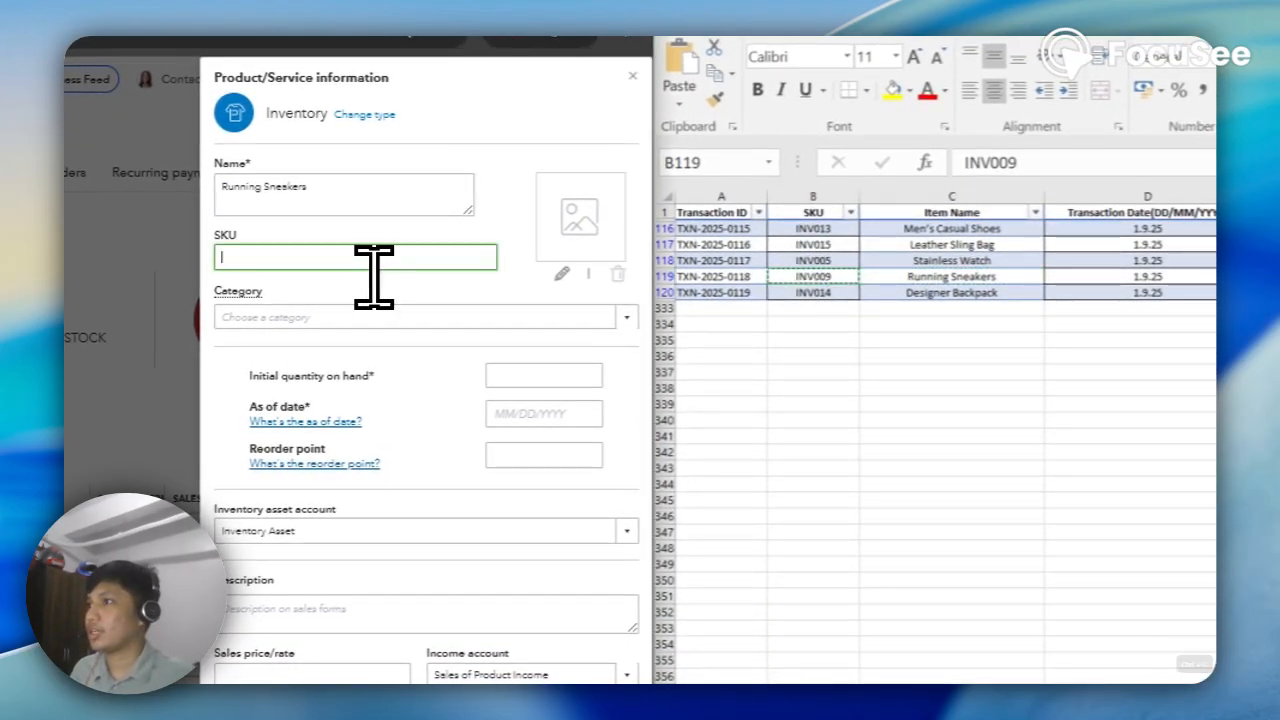
key("ctrl+v")
Set the as-of date to 09/01/2025 and copy the quantity 25 of Running Sneakers into the initial quantity on hand.
type("5")
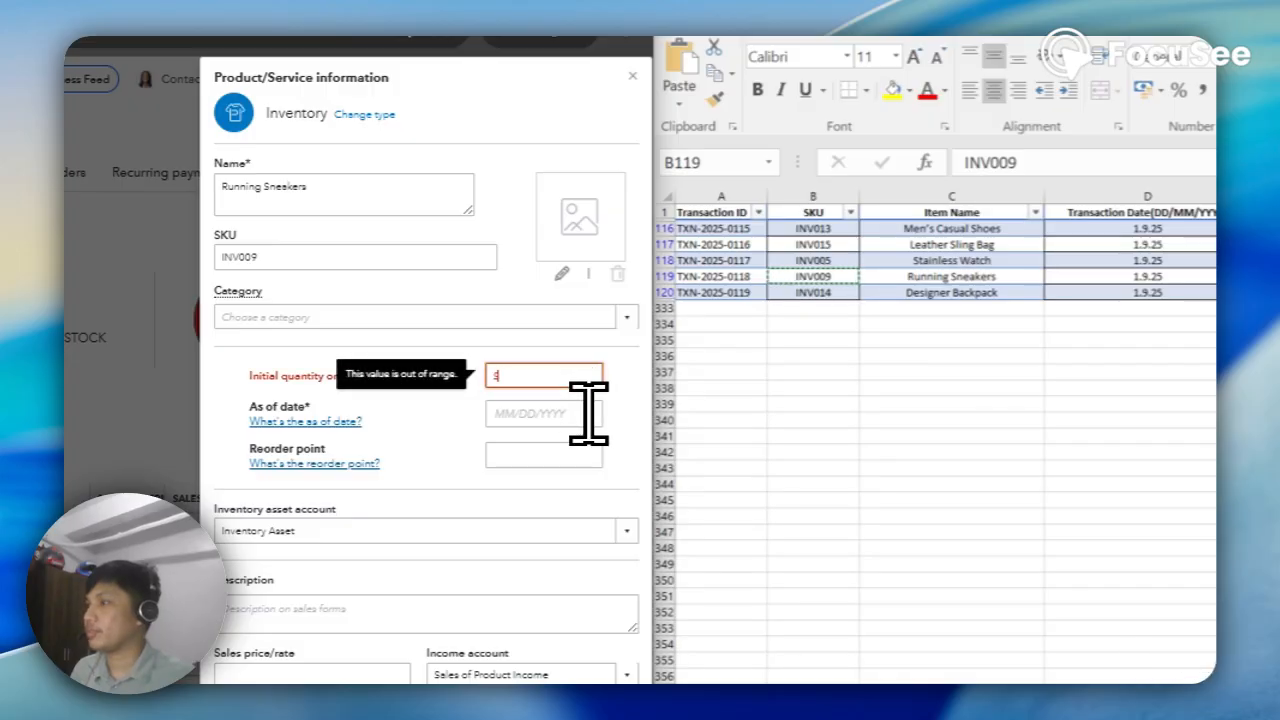
left_click(560, 414)
type("09/01/2025")
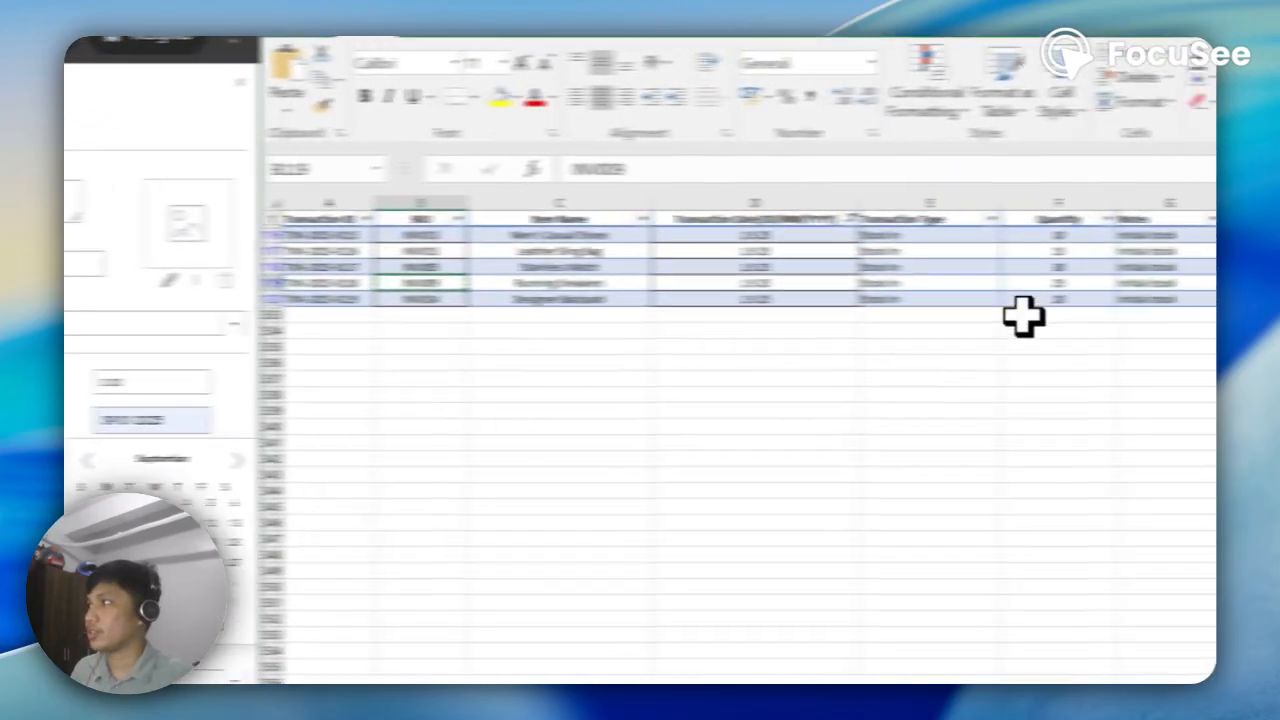
left_click(1148, 276)
left_click(797, 284)
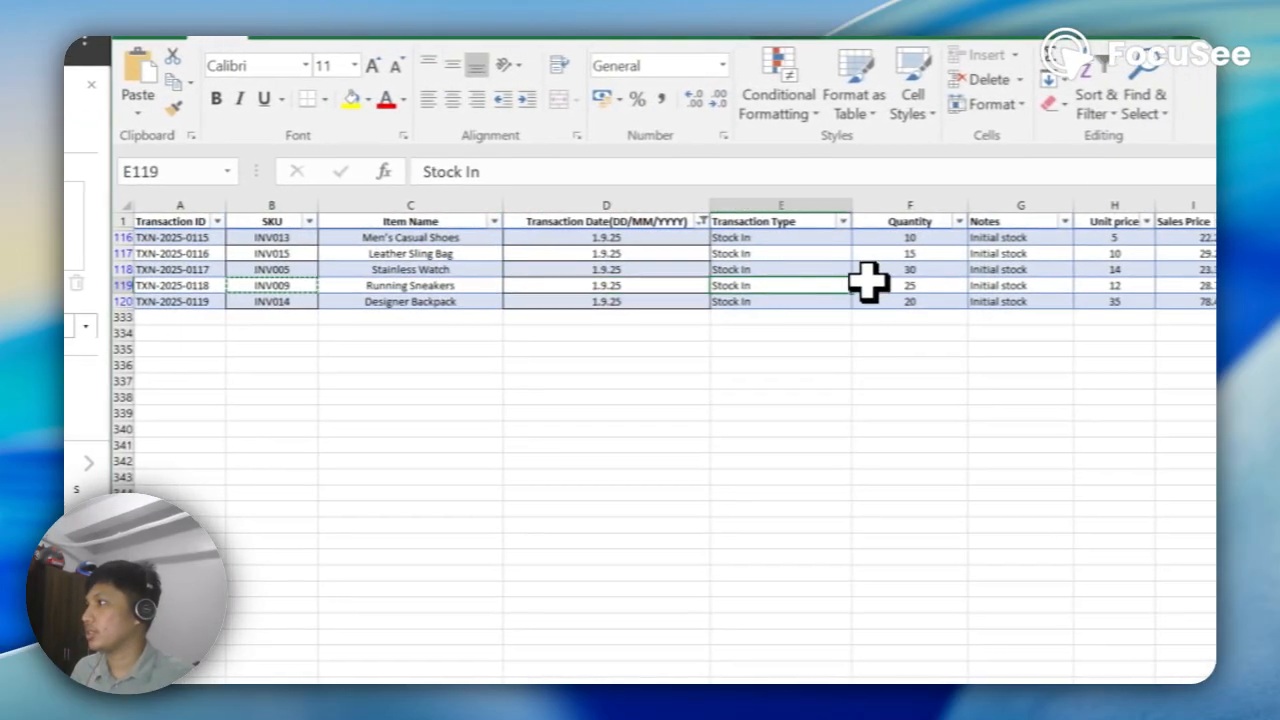
left_click(909, 301)
left_click(900, 285)
key("ctrl+c")
left_click(340, 316)
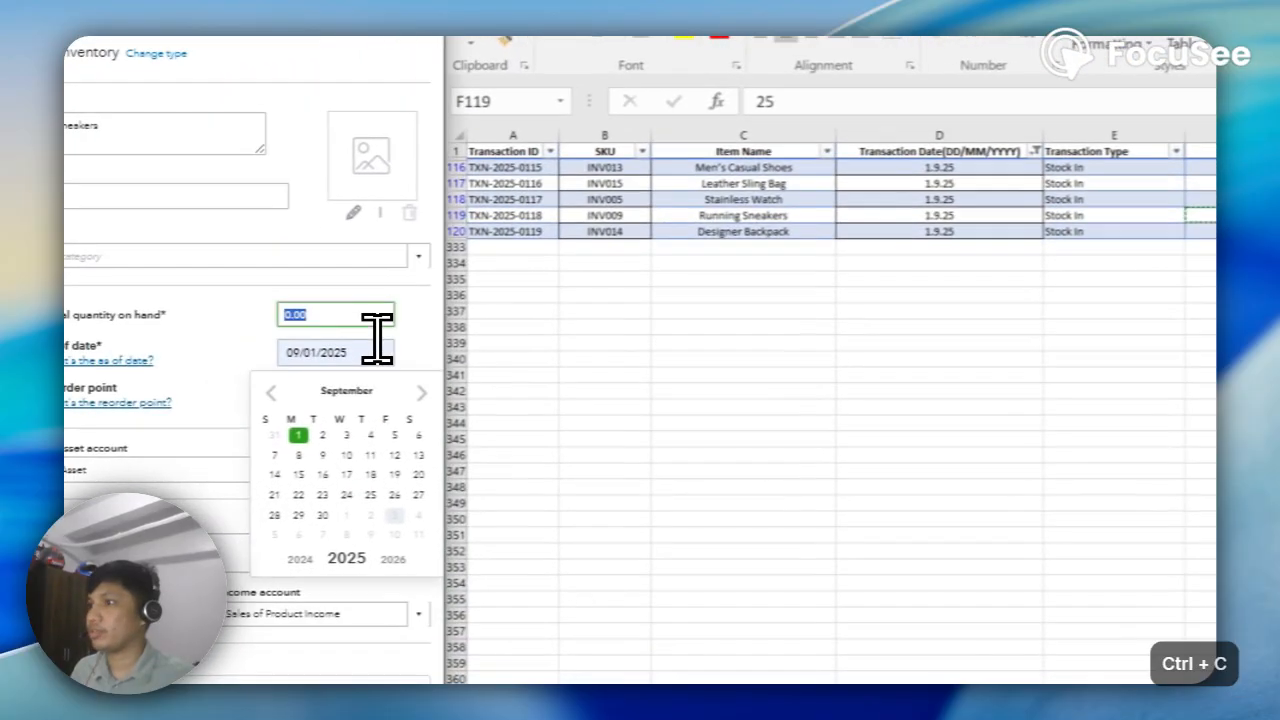
key("ctrl+v")
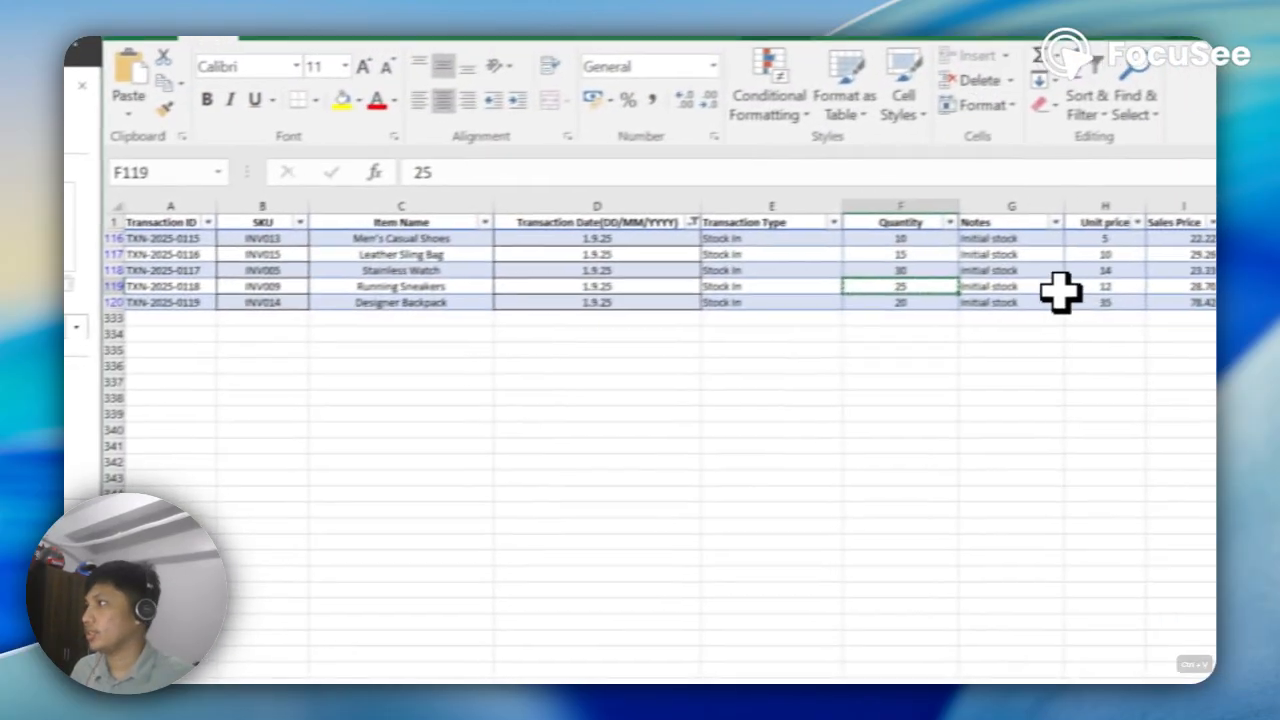
Copy the Running Sneakers unit price 12 and sales price 28.70 into the product's cost and sales price/rate, and save and close the product.
left_click(1000, 287)
left_click(1046, 290)
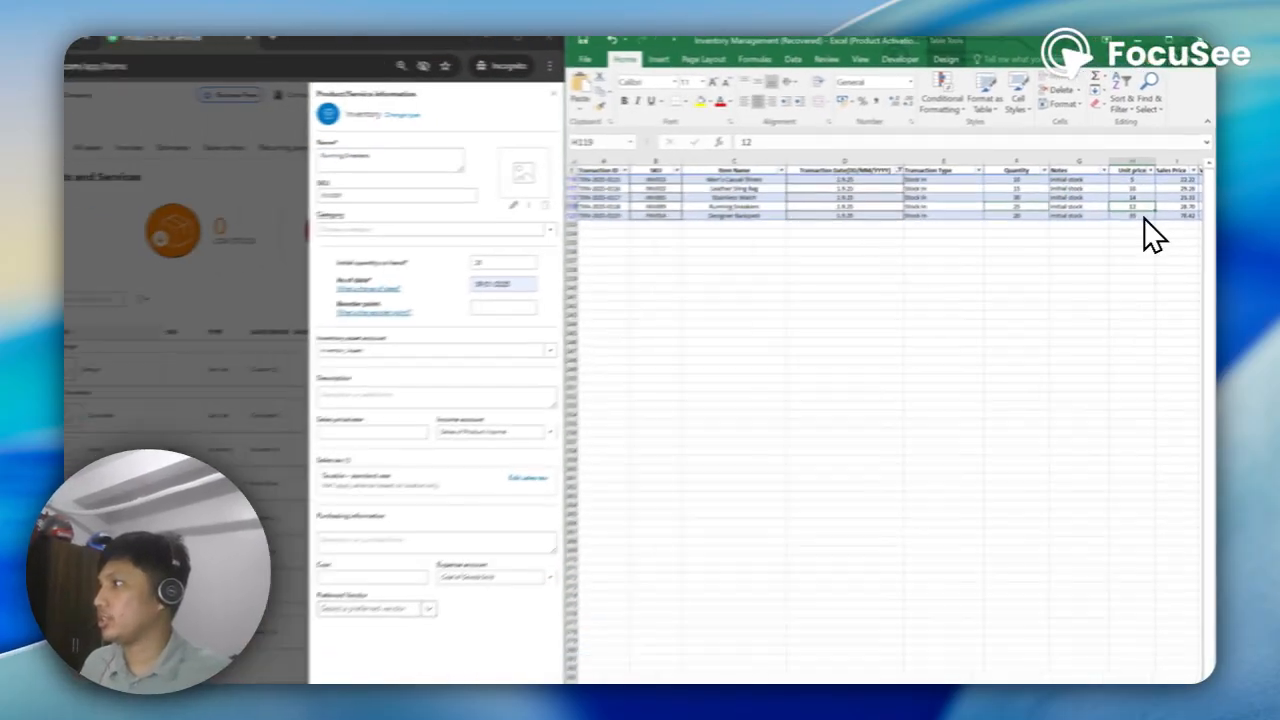
key("ctrl+c")
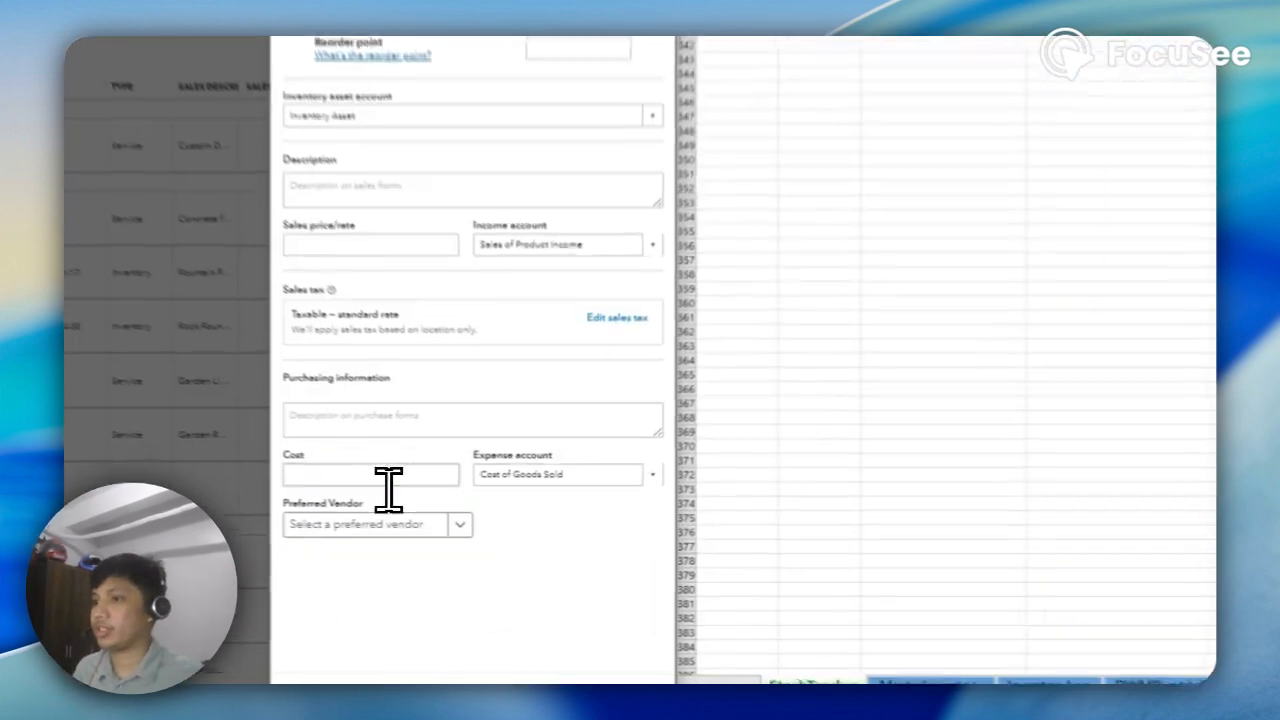
left_click(485, 521)
key("ctrl+v")
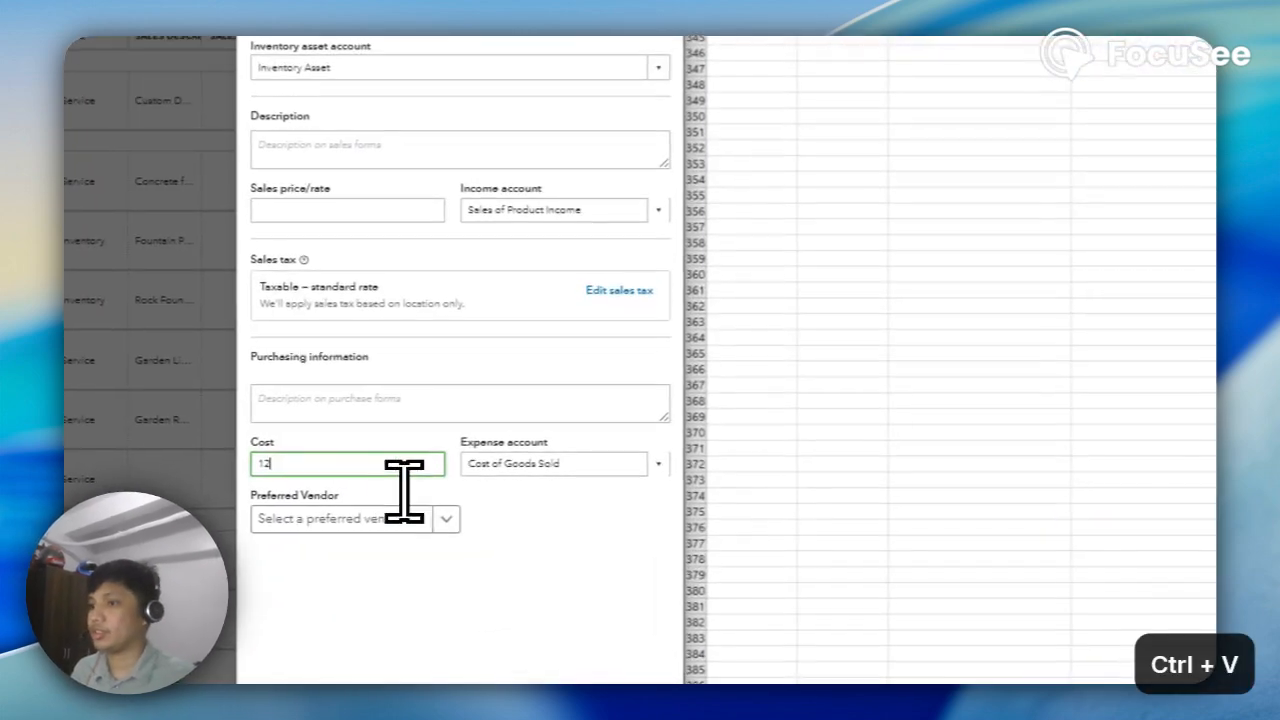
left_click(1195, 155)
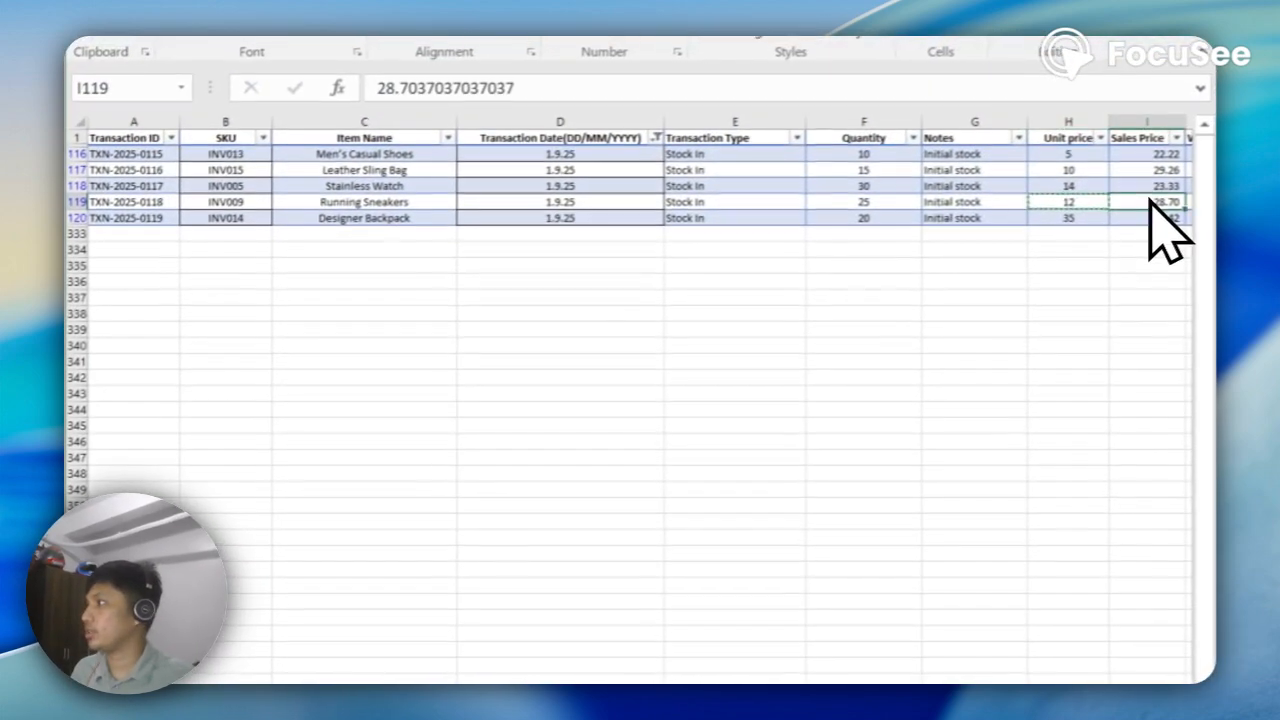
key("ctrl+c")
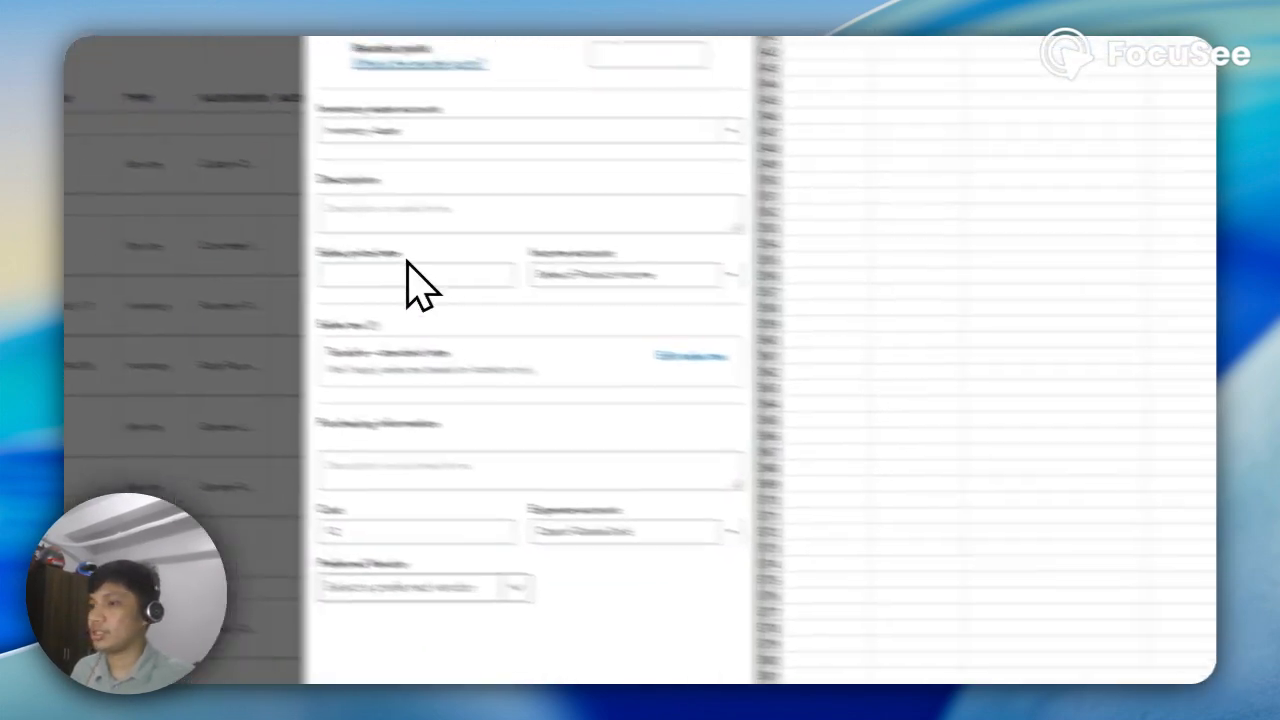
left_click(649, 334)
key("ctrl+v")
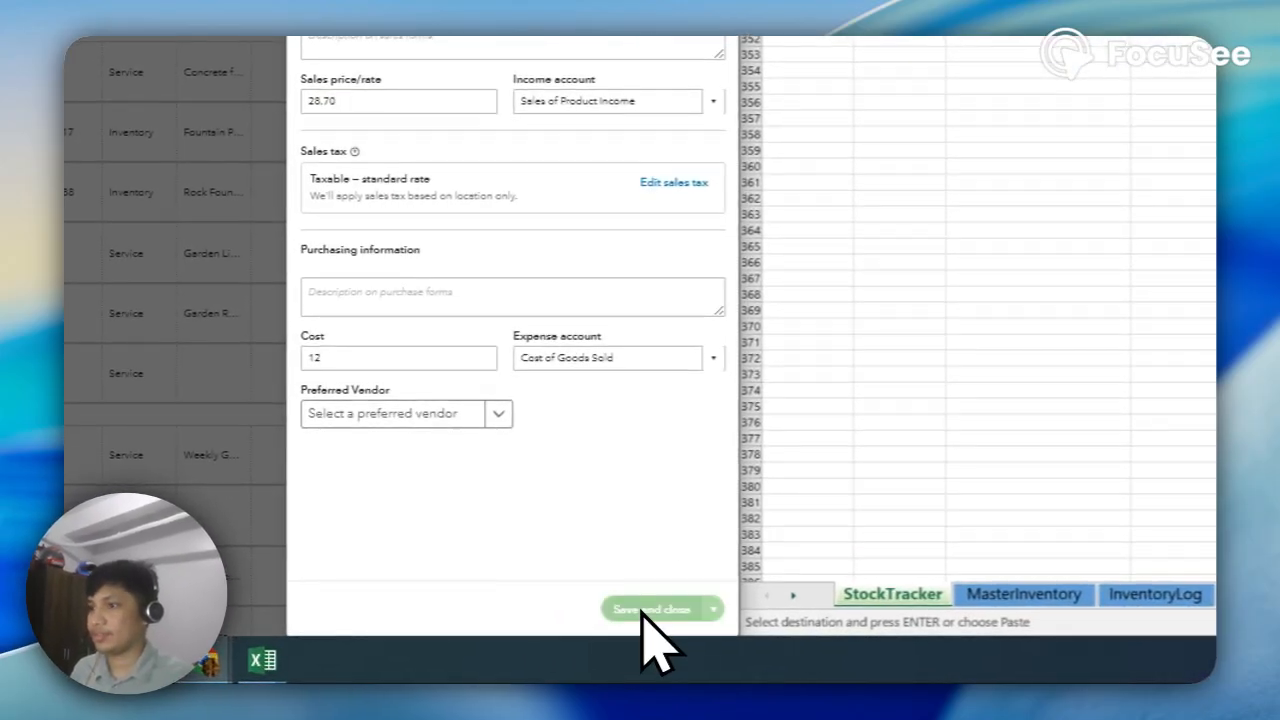
left_click(645, 610)
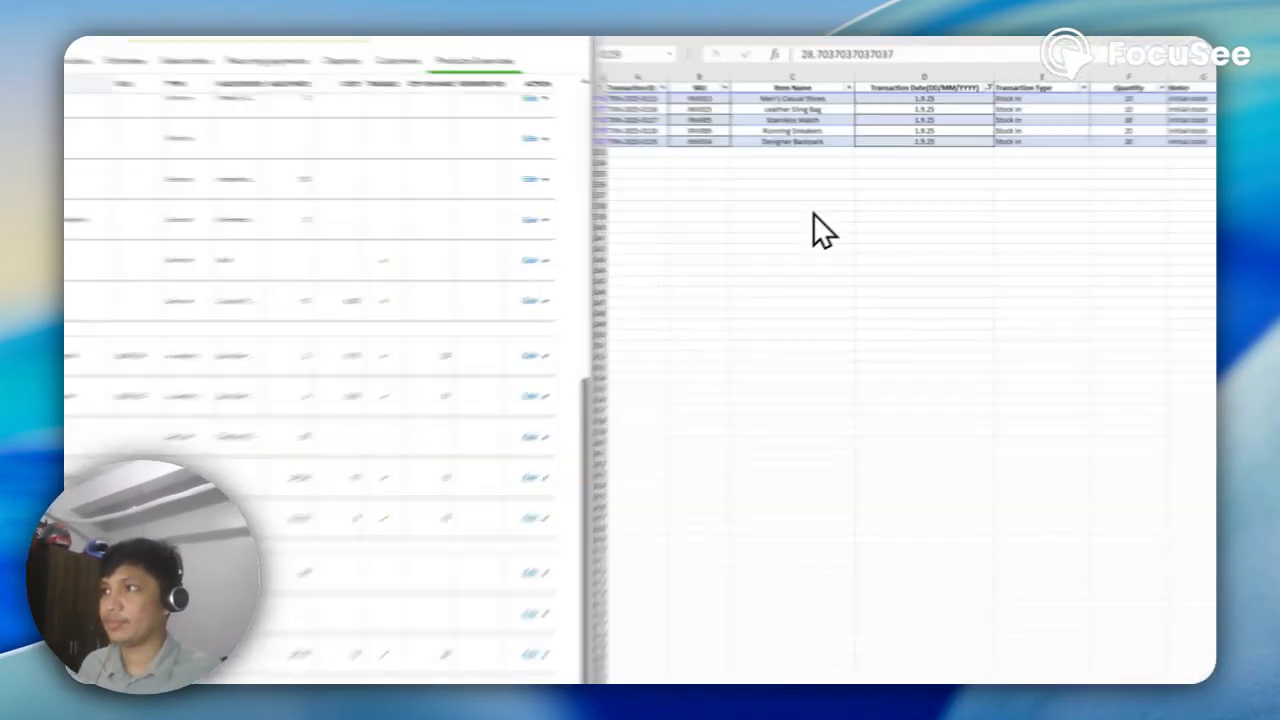
Copy the item name Designer Backpack from the sheet into the name of a new inventory product, without the trailing line break.
left_click(790, 201)
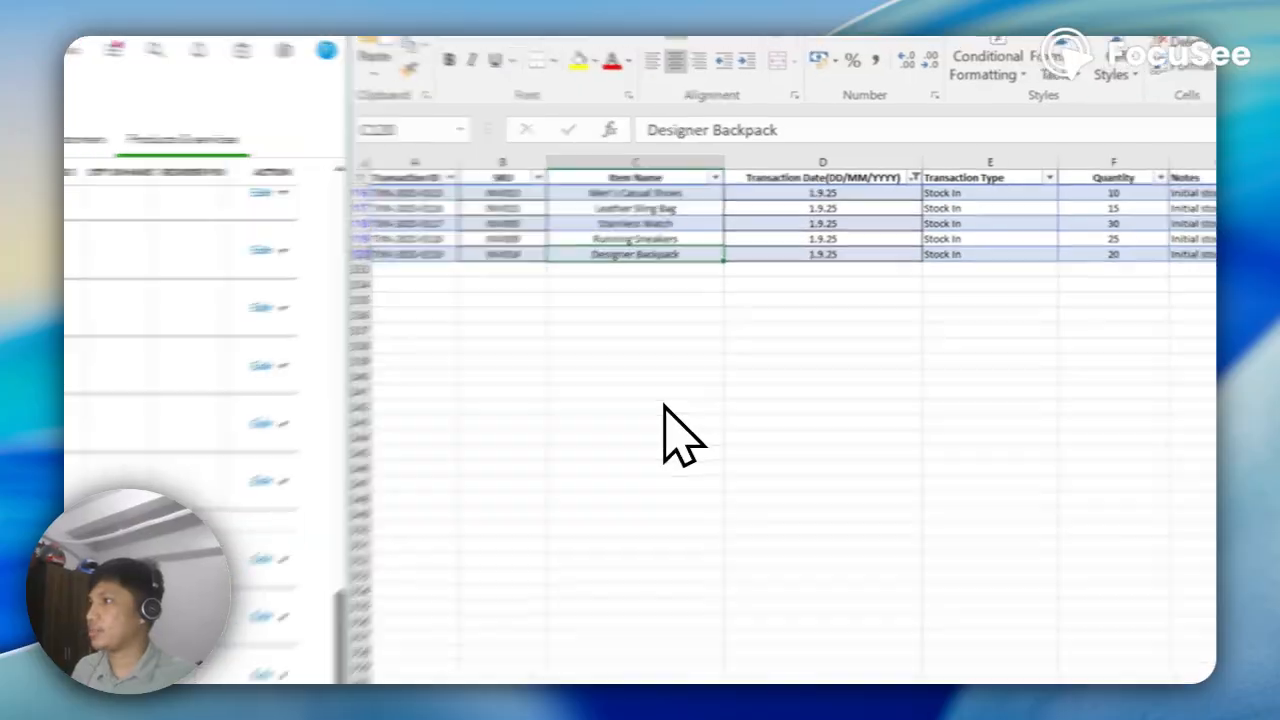
key("ctrl+c")
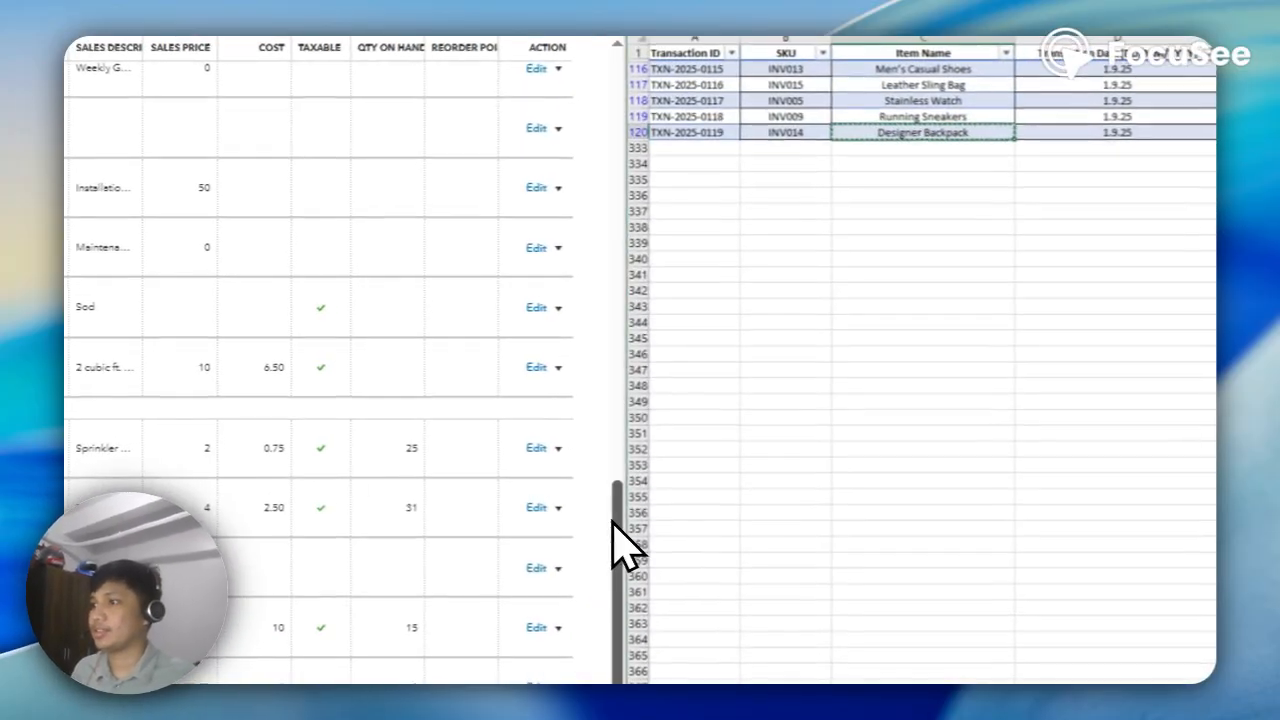
left_click_drag(614, 522, 657, 38)
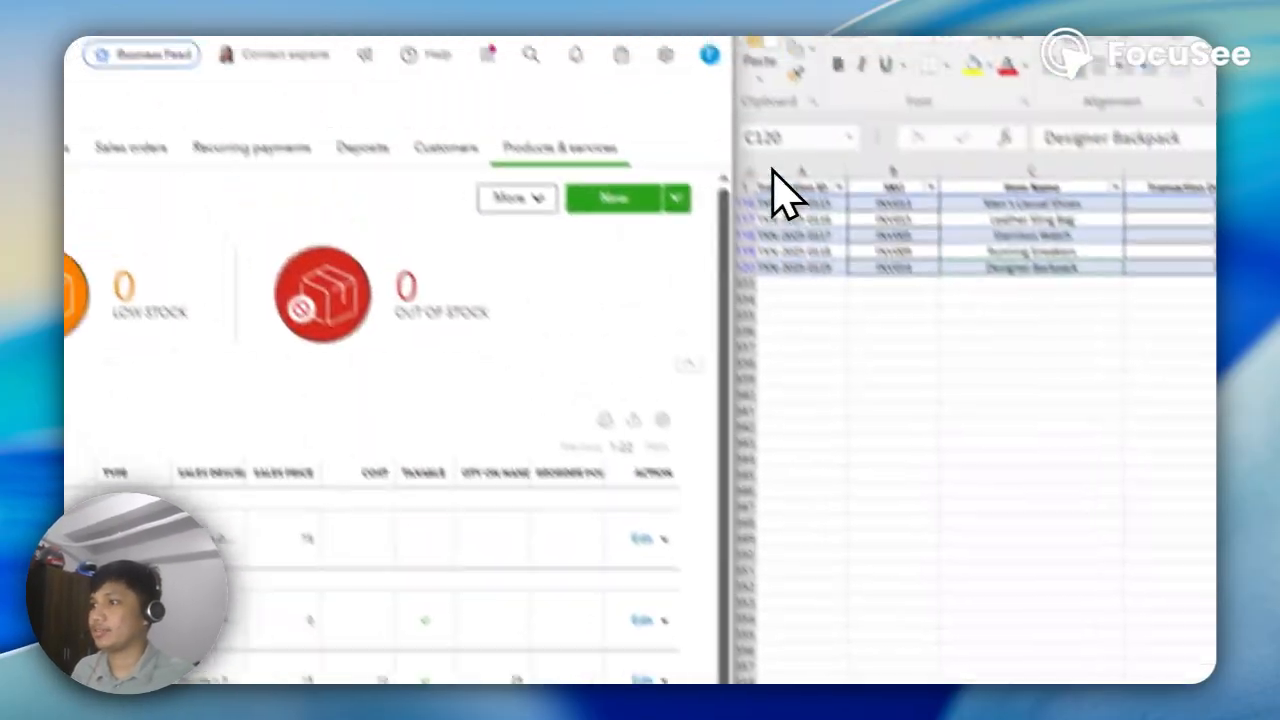
left_click(676, 280)
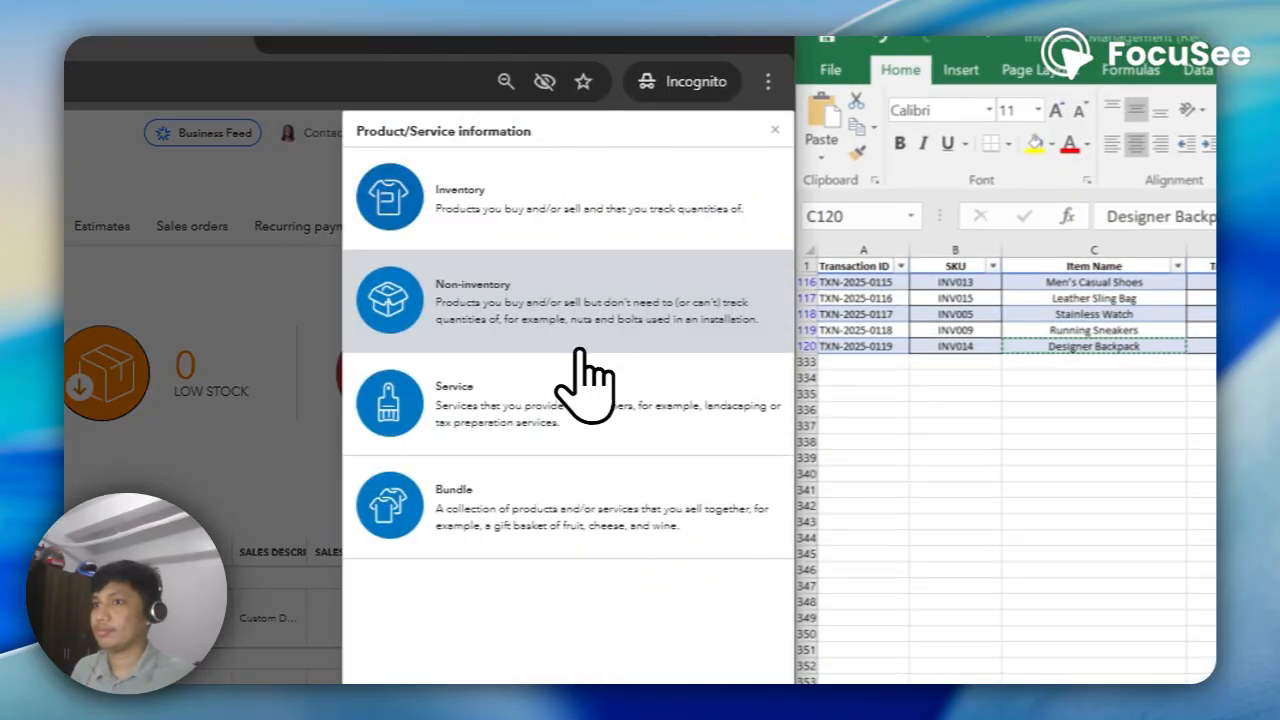
left_click(500, 215)
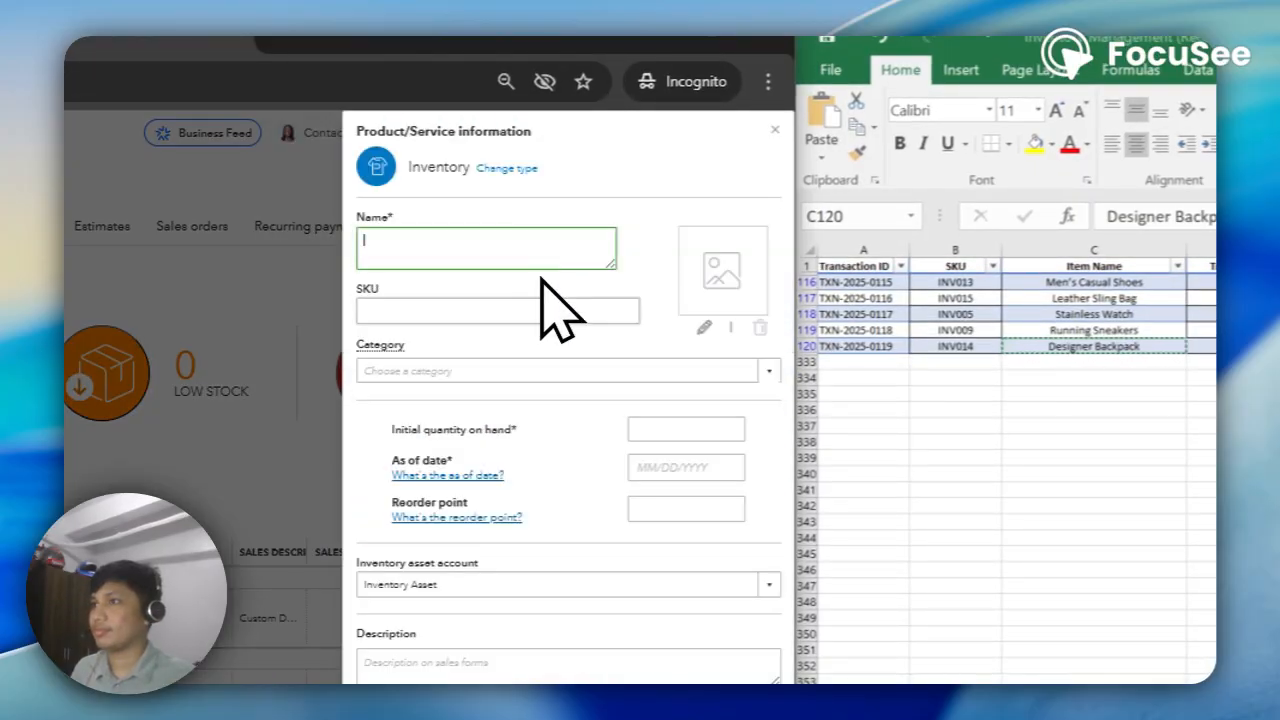
key("ctrl+v")
key("BackSpace")
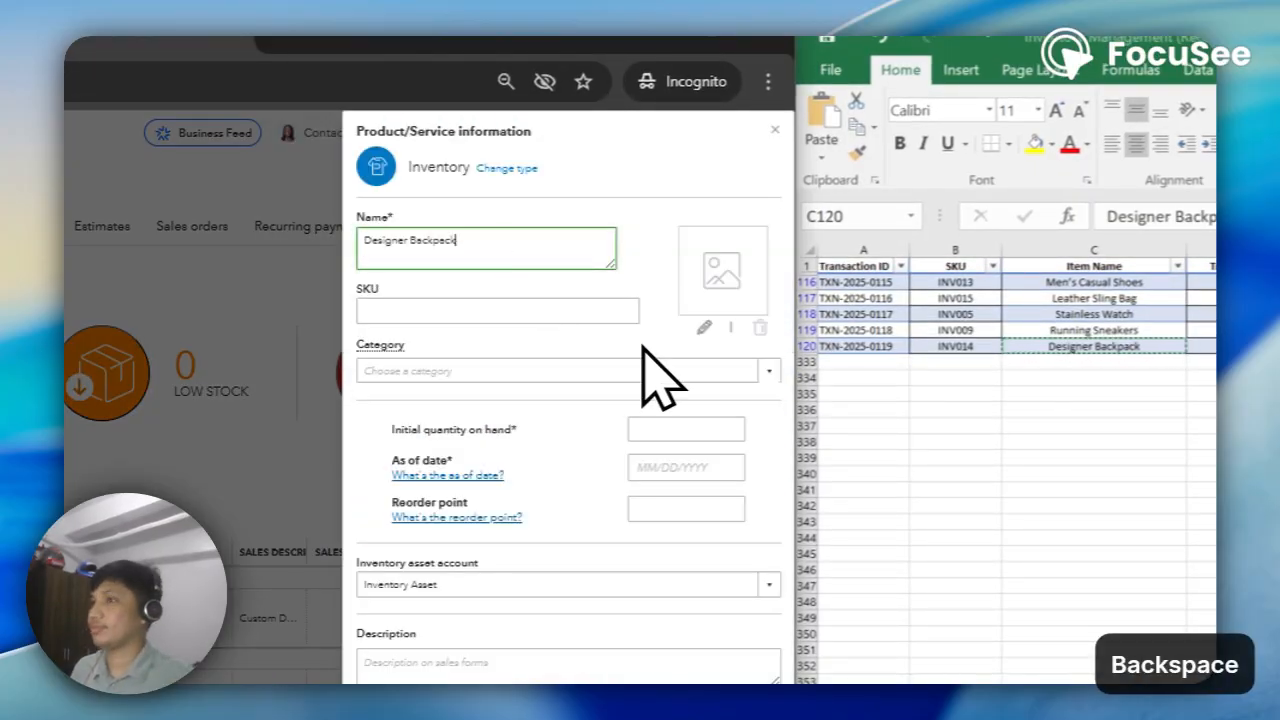
Copy the SKU INV014 from the Designer Backpack row into the product's SKU.
left_click(470, 371)
left_click(660, 430)
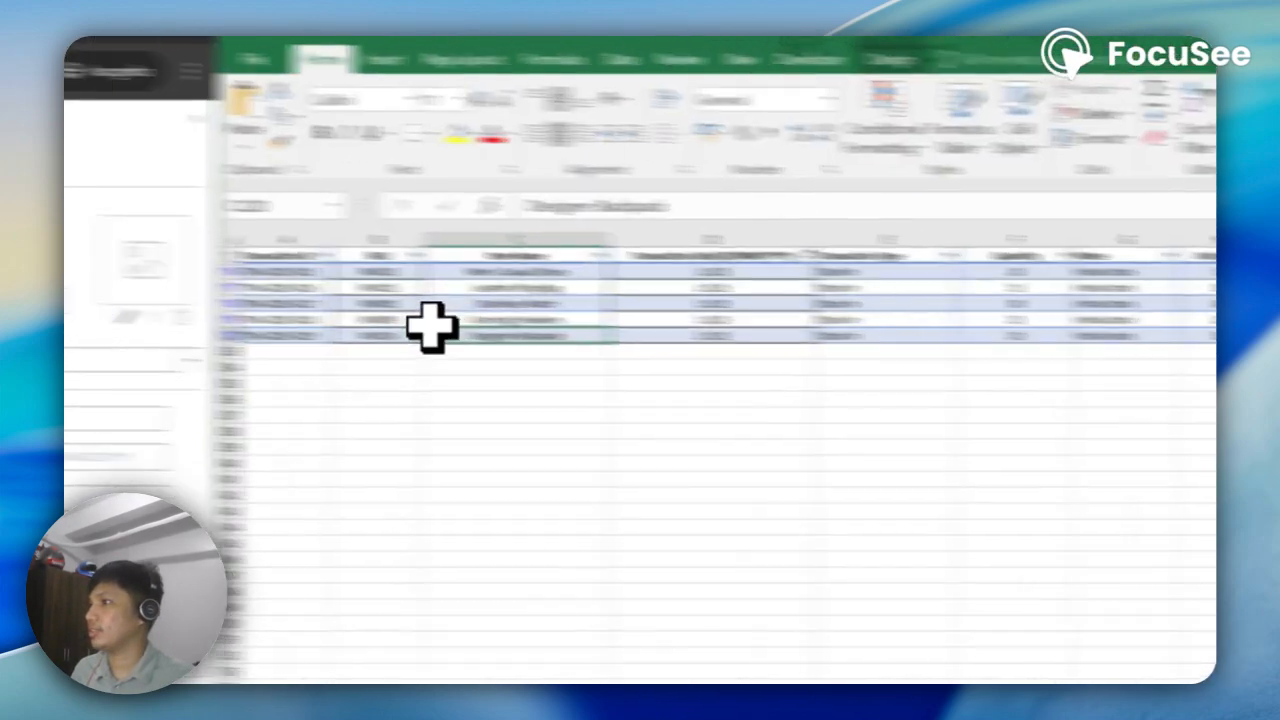
left_click(262, 328)
key("ctrl+c")
left_click(390, 322)
key("ctrl+v")
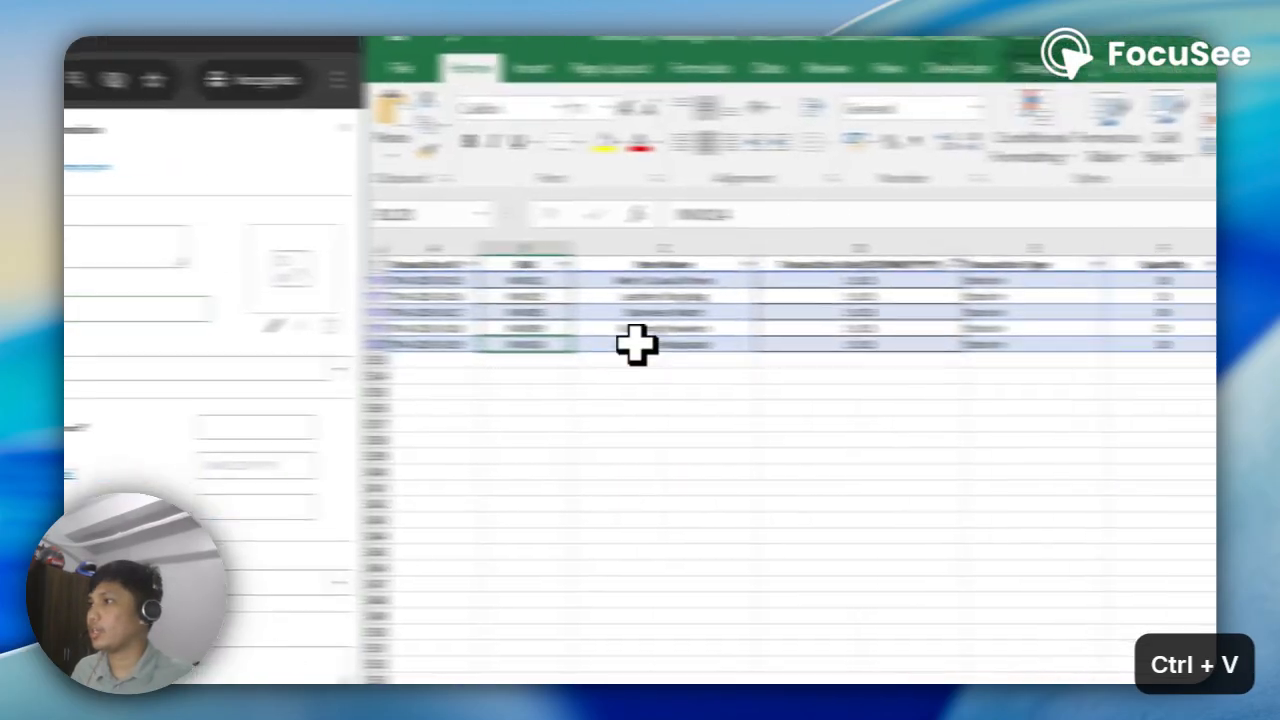
Copy the quantity 20 of Designer Backpack into the initial quantity on hand and set the as-of date to 09/01/2025.
left_click(962, 352)
left_click_drag(440, 332, 608, 330)
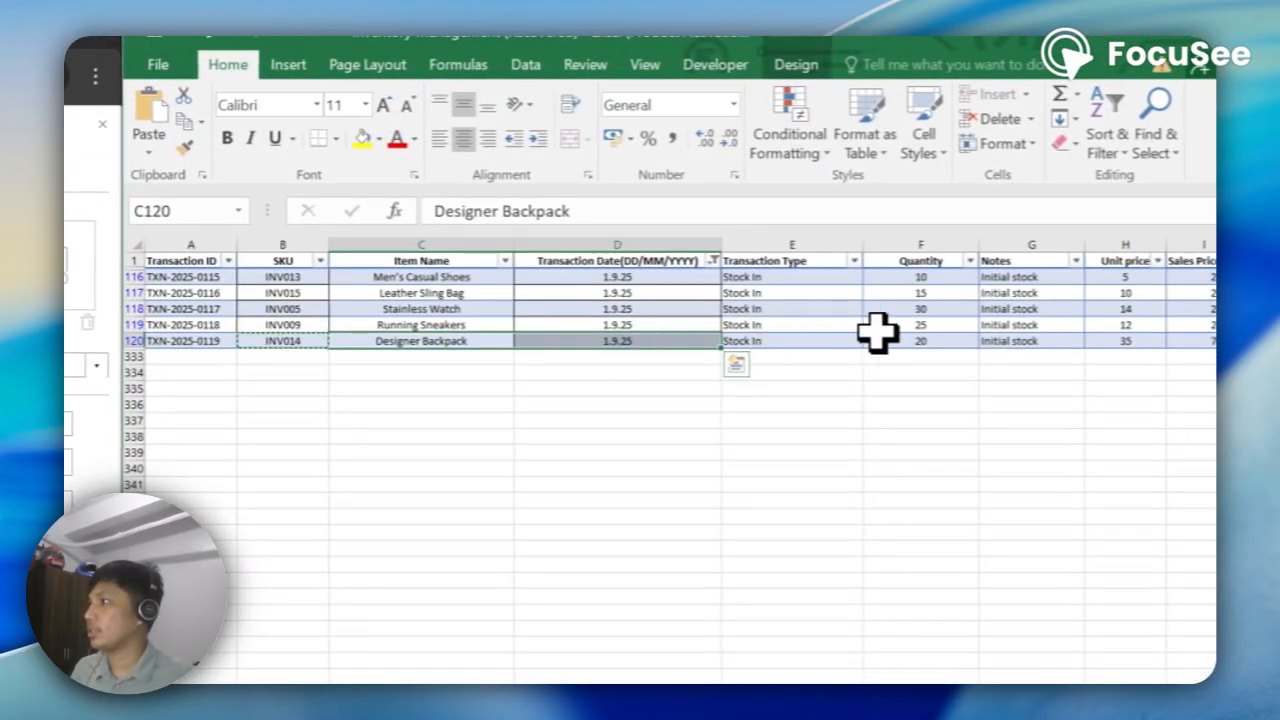
left_click(900, 339)
key("ctrl+c")
left_click(510, 226)
key("ctrl+v")
left_click(577, 252)
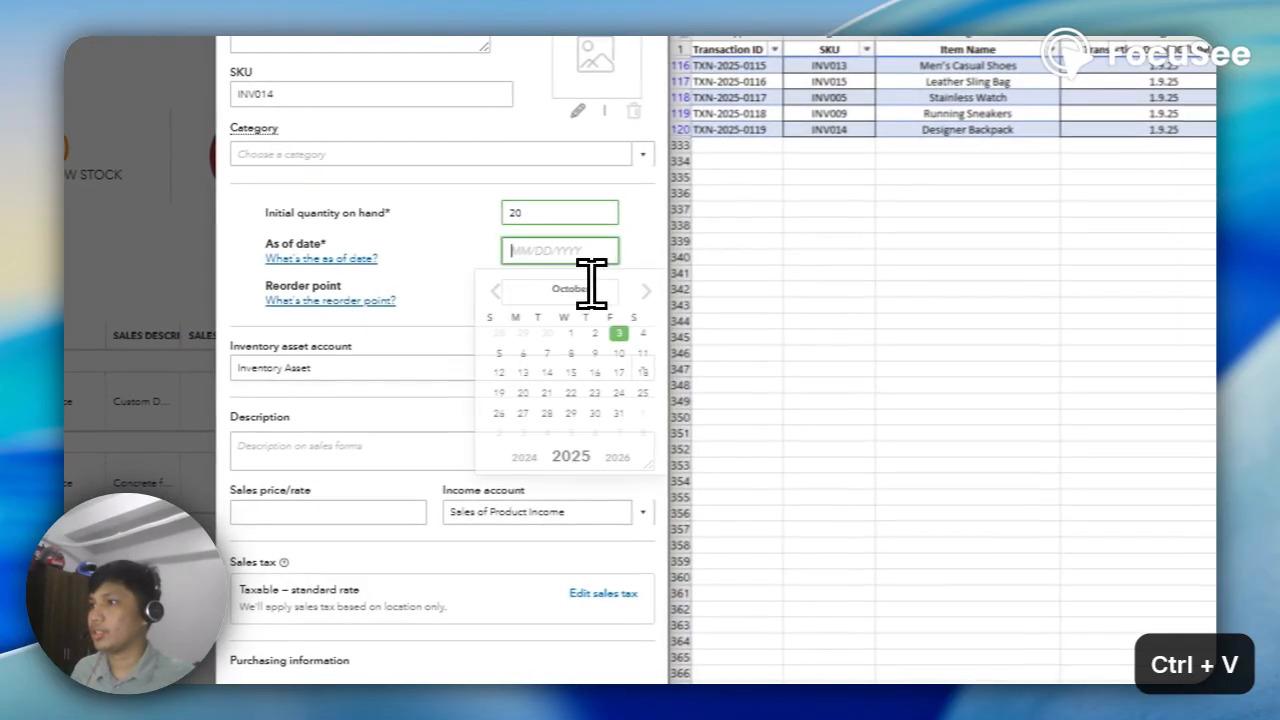
left_click(530, 303)
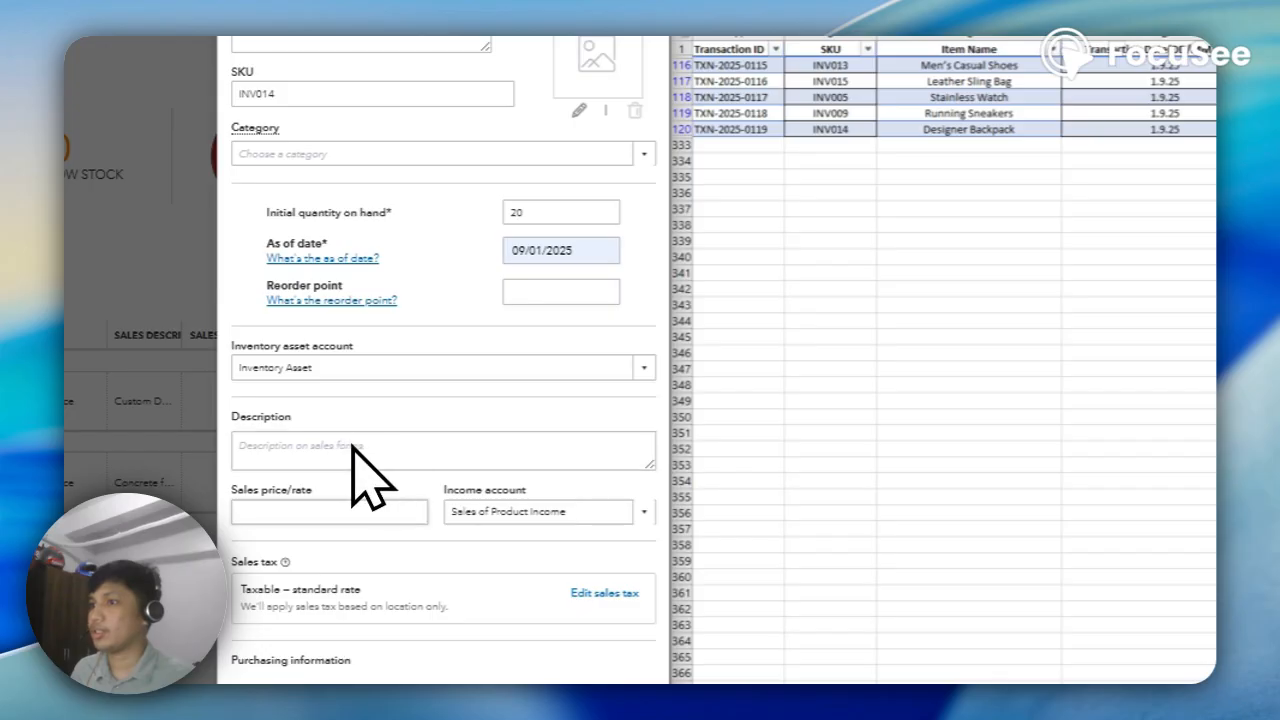
Copy the Designer Backpack sales price 78.42 and unit price 35 into the product's sales price/rate and cost, and save and close the product.
left_click(1109, 274)
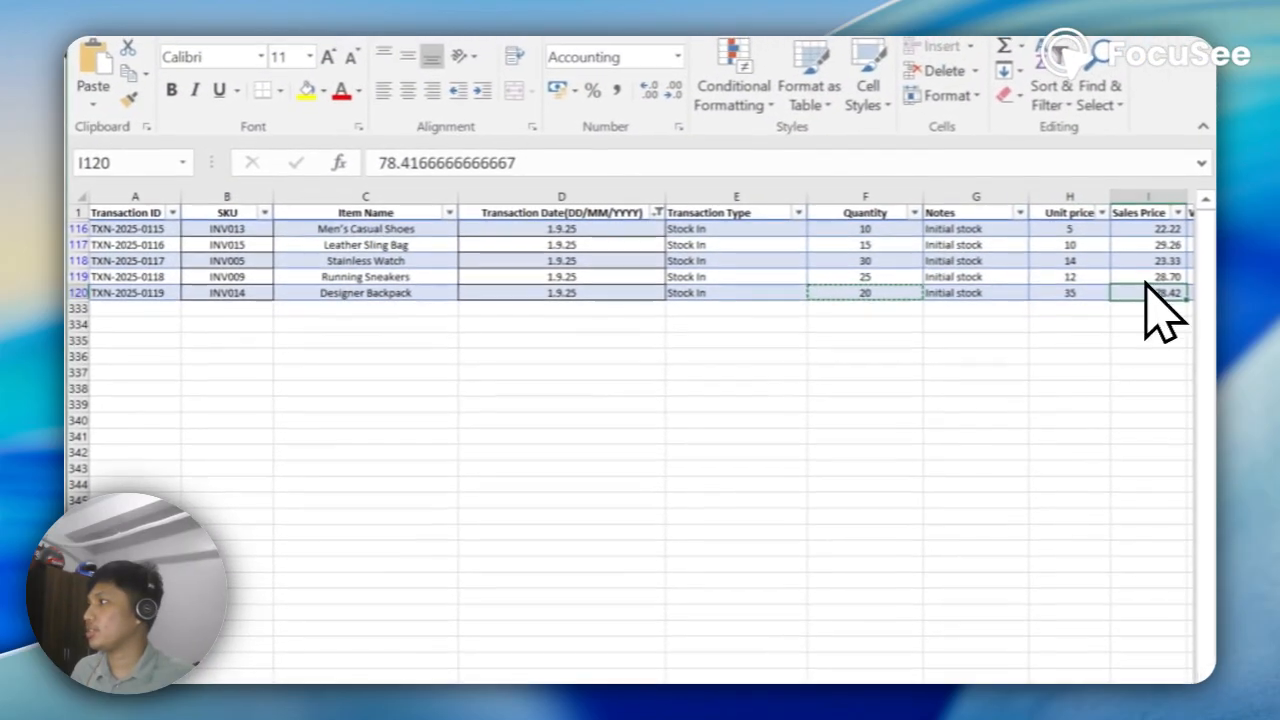
key("ctrl+c")
left_click(371, 423)
key("ctrl+v")
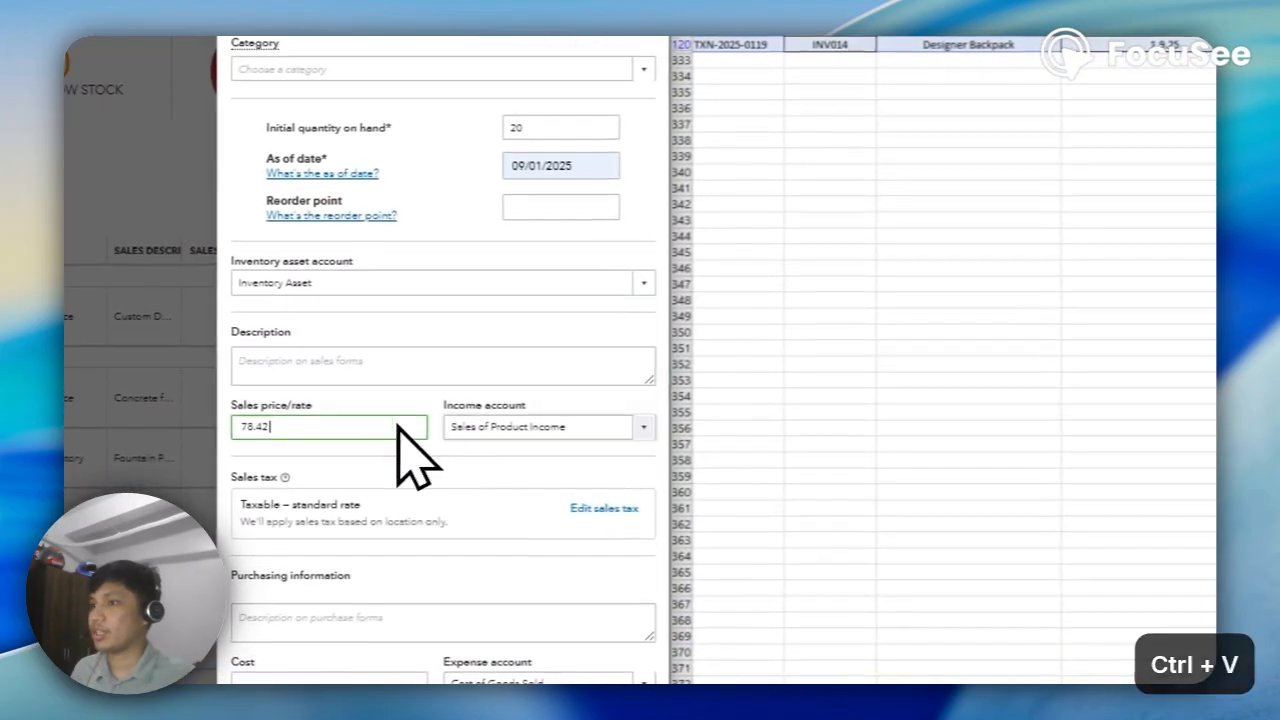
left_click(1060, 196)
key("ctrl+c")
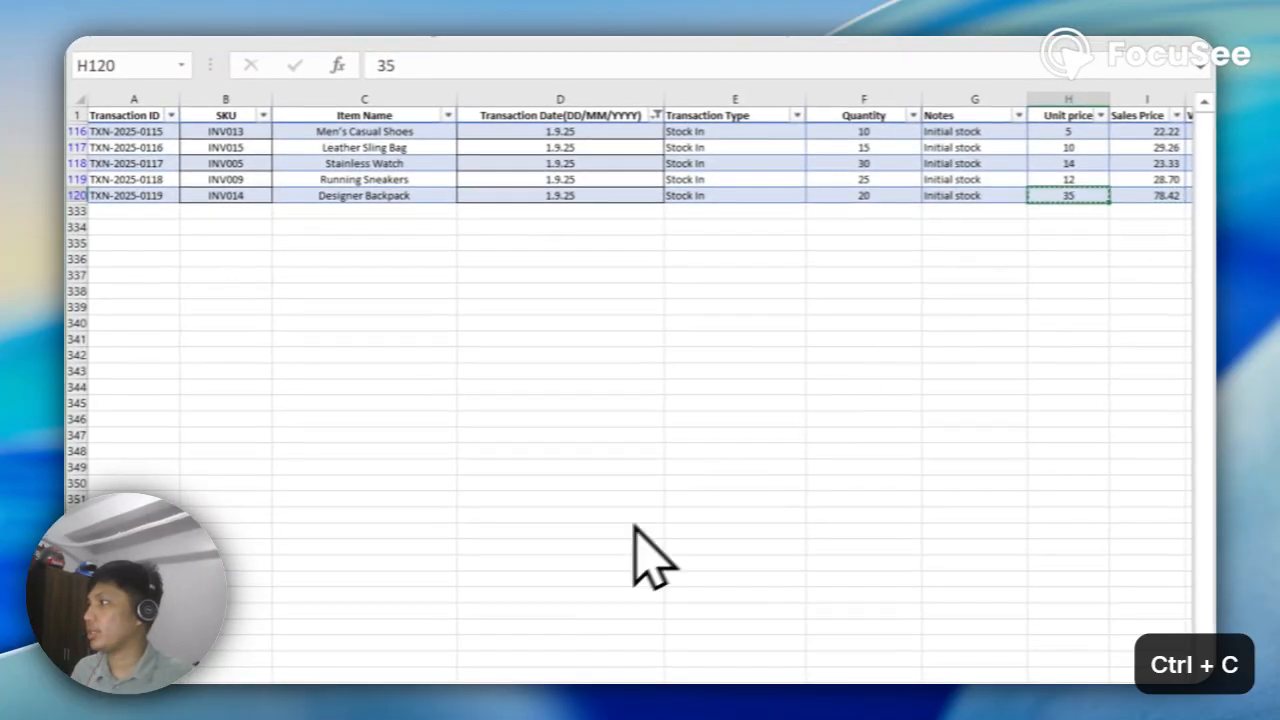
left_click(260, 488)
key("ctrl+v")
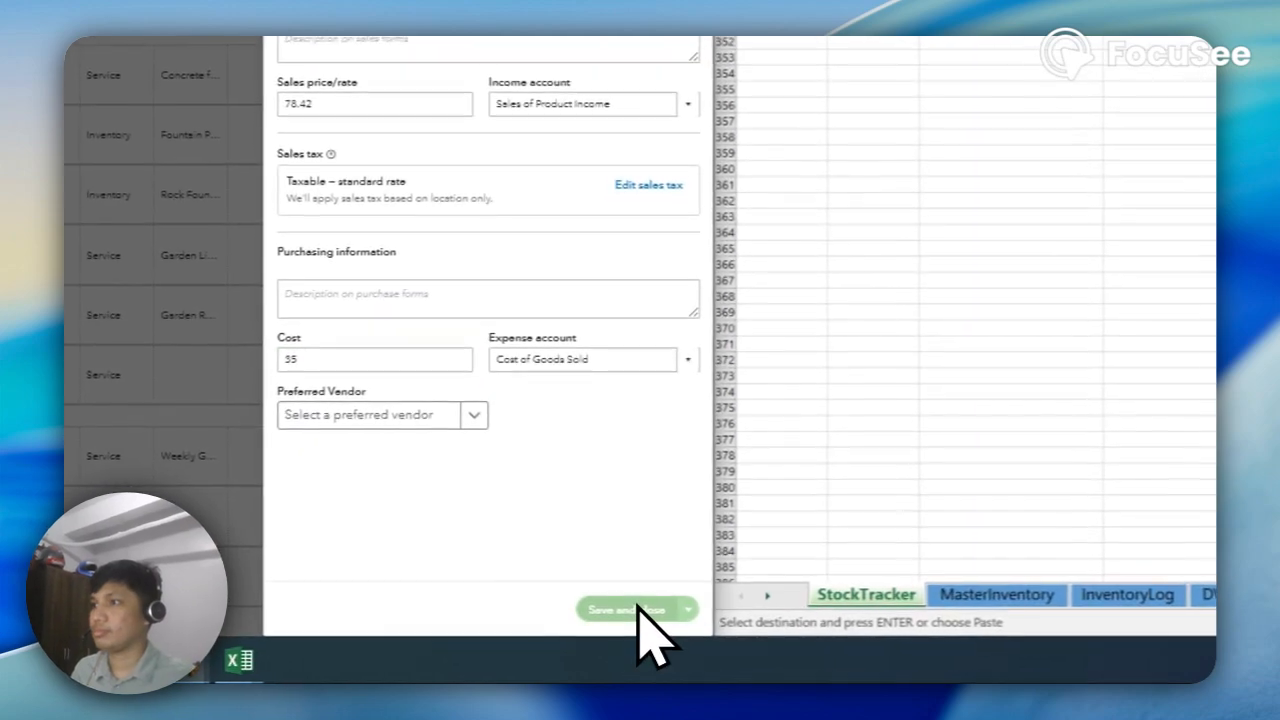
left_click(598, 648)
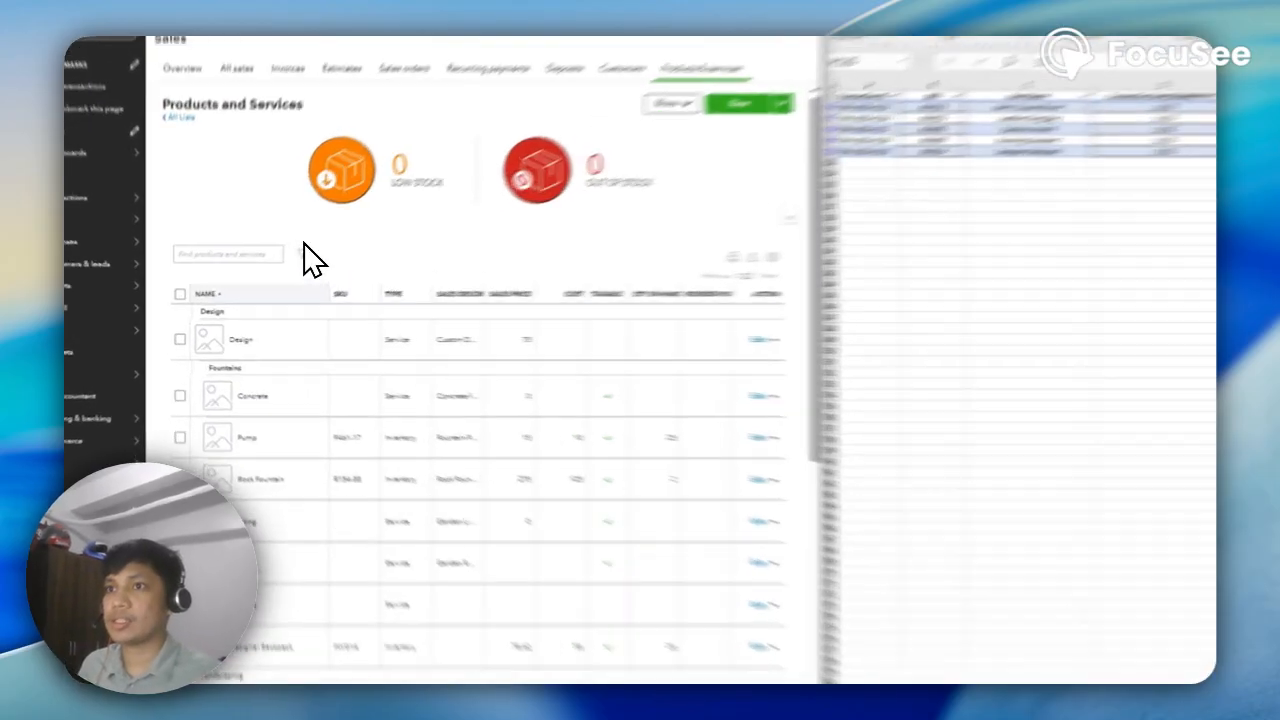
Filter the product list to active Inventory-type items, keeping all categories and stock statuses, and apply the filter.
left_click(265, 275)
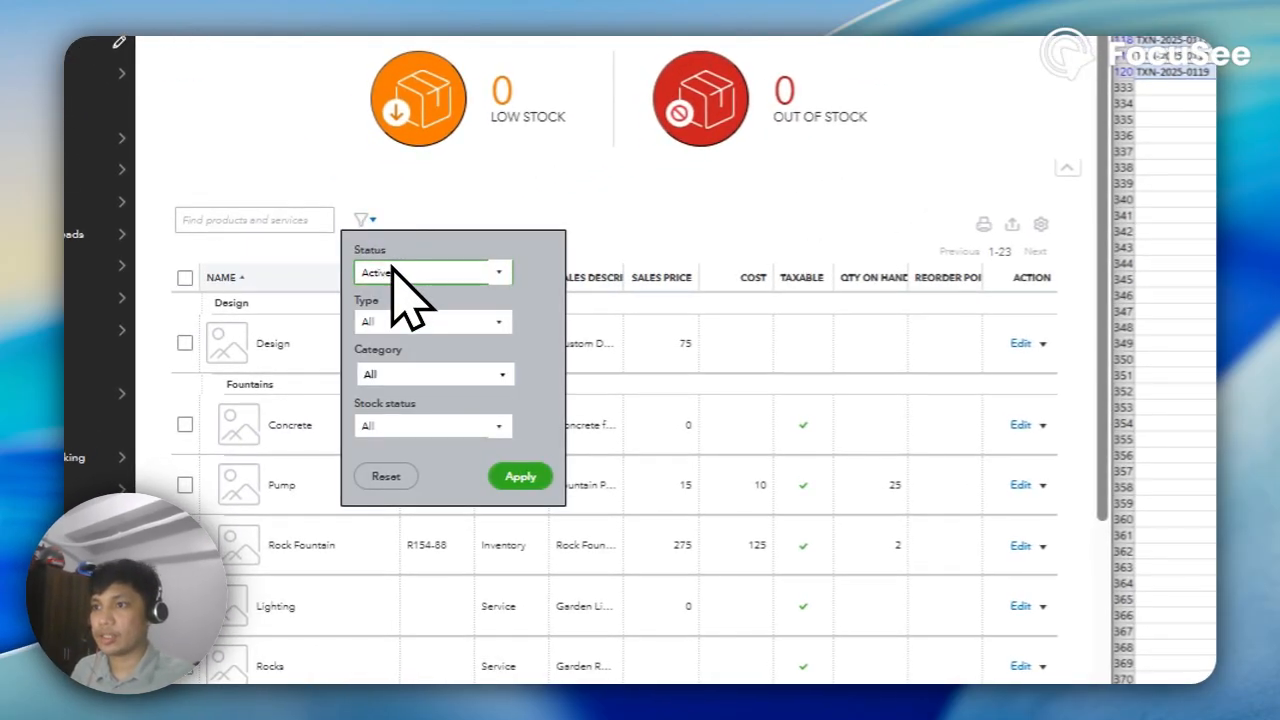
left_click(407, 323)
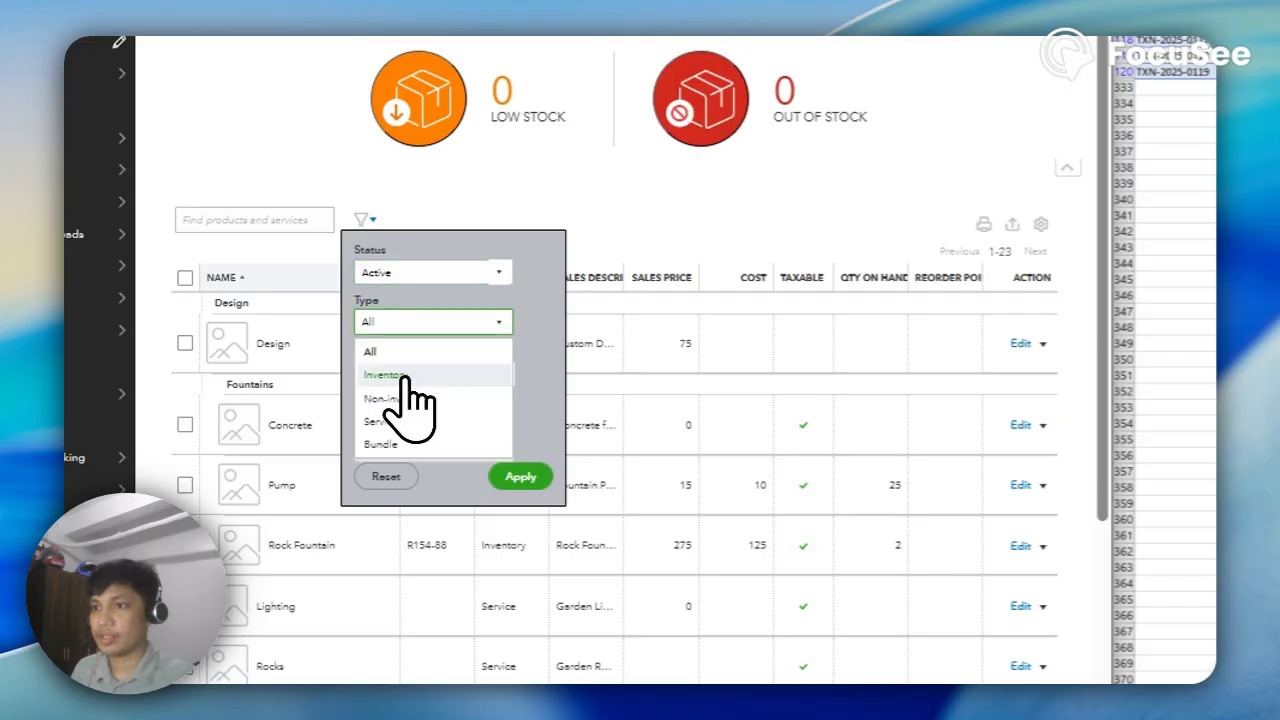
left_click(385, 375)
left_click(413, 376)
left_click(408, 374)
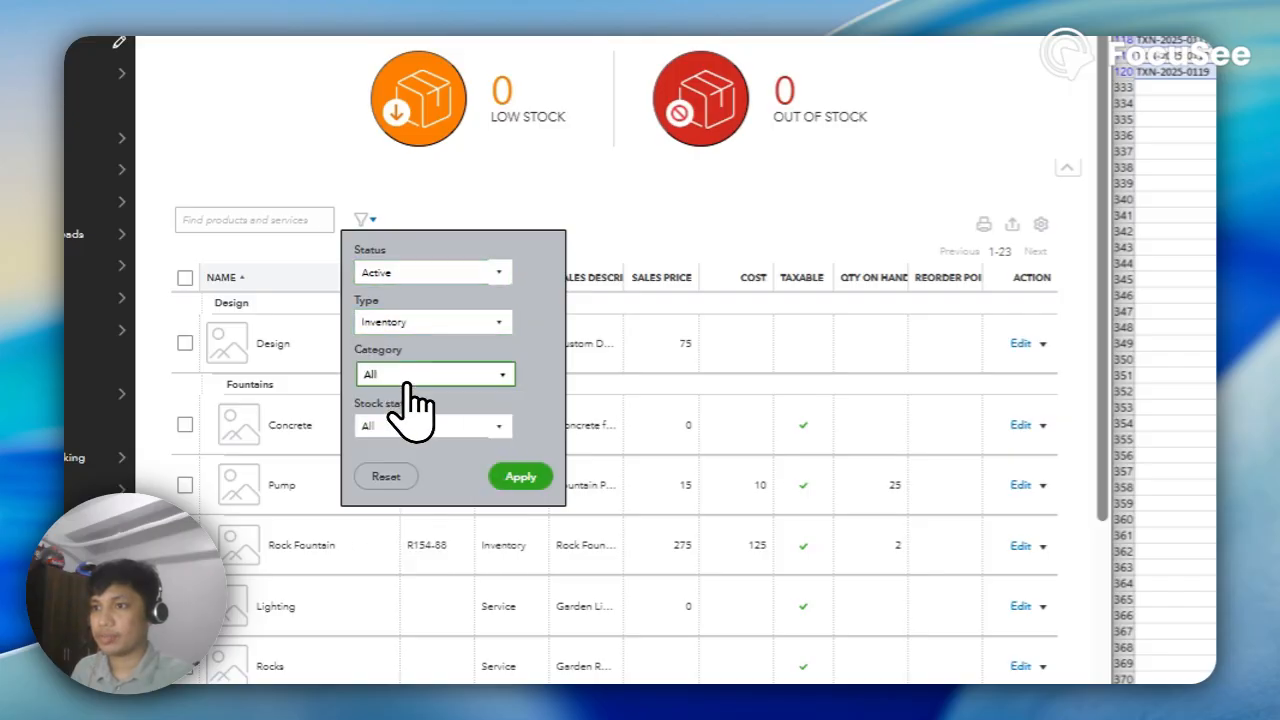
left_click(412, 425)
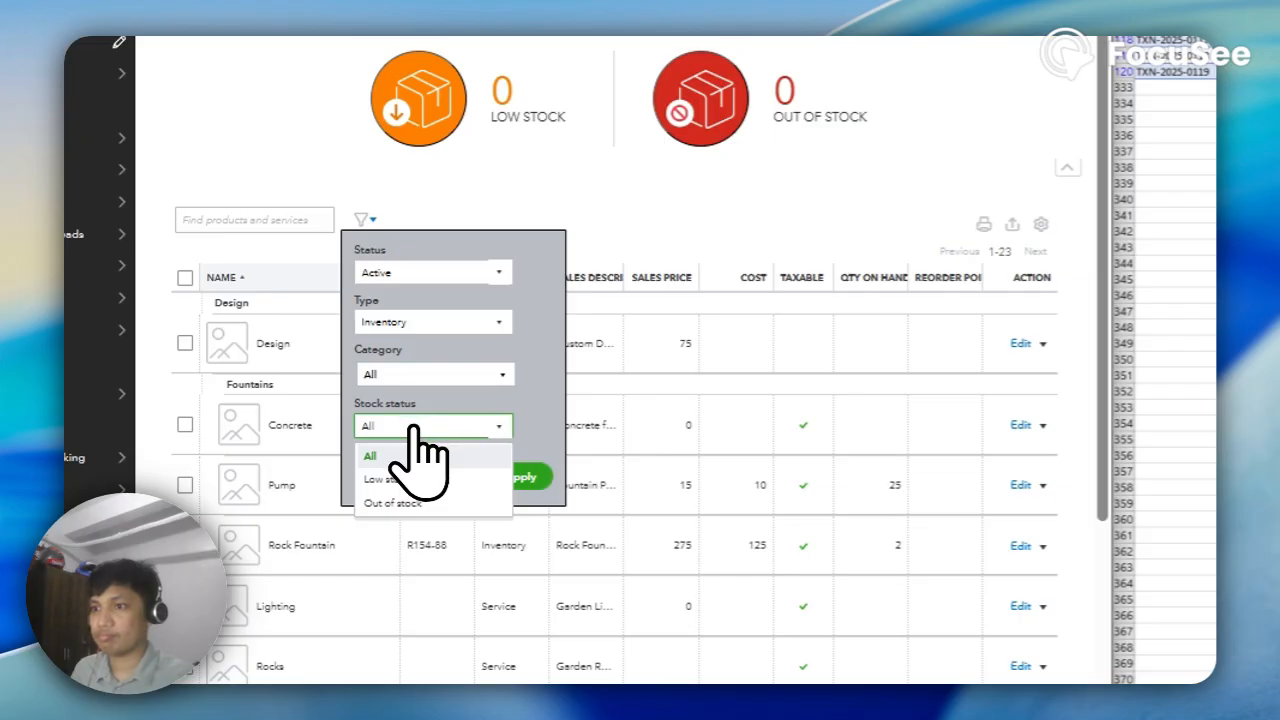
left_click(405, 276)
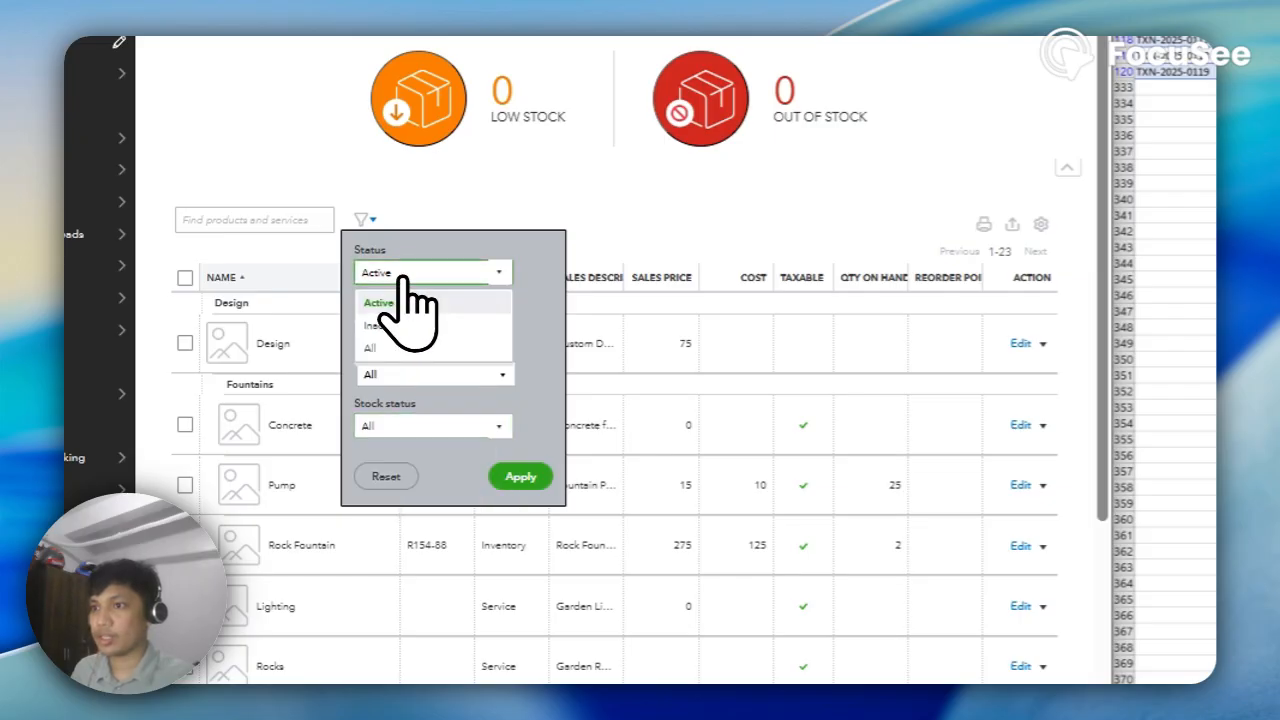
left_click(409, 300)
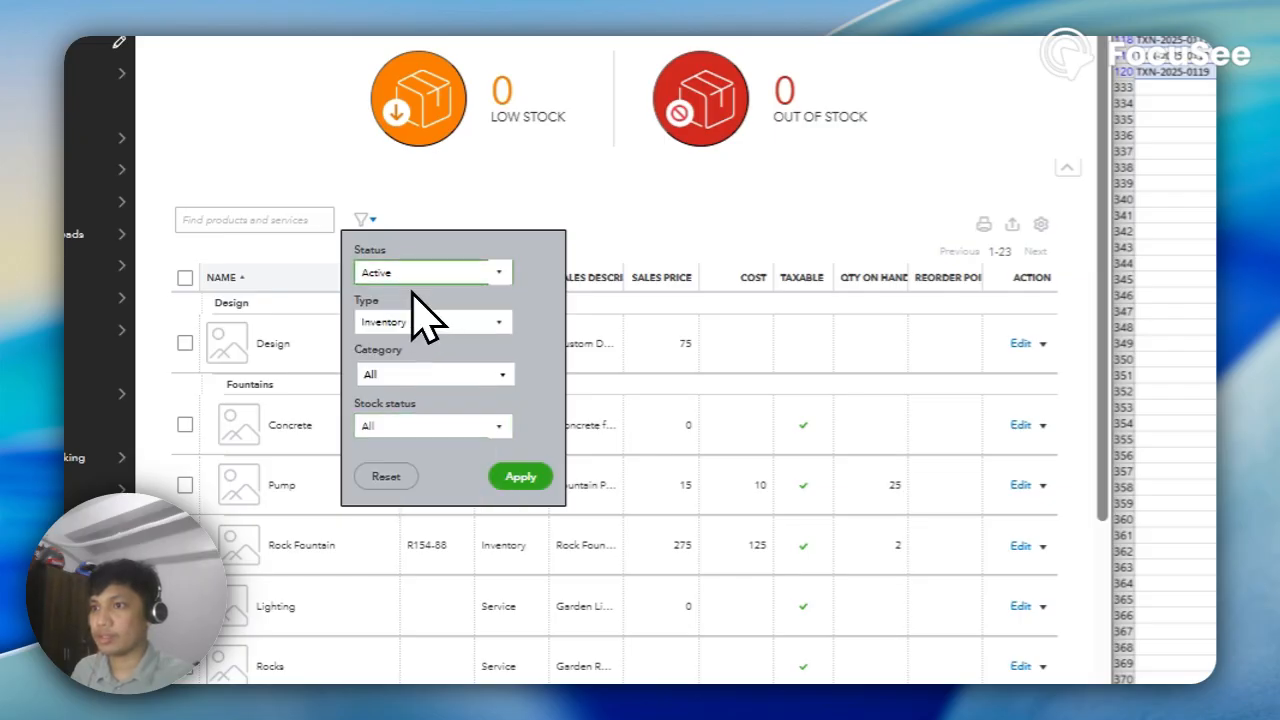
left_click(516, 479)
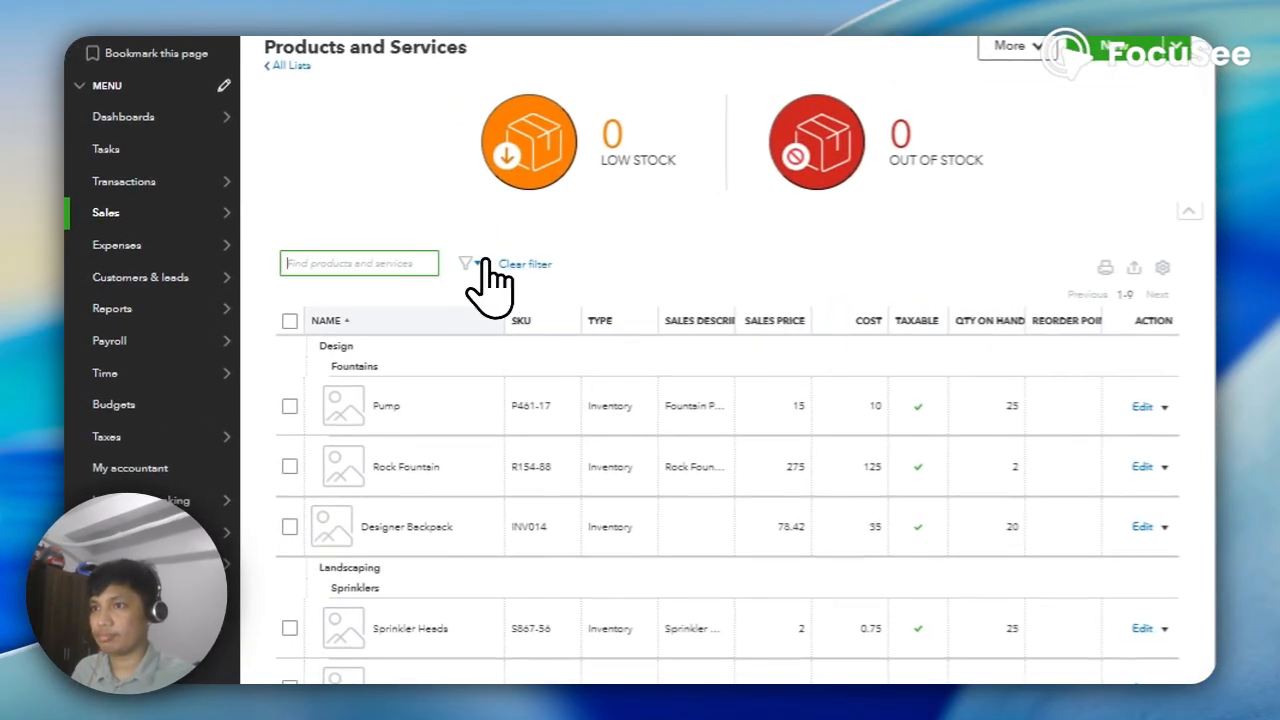
Restrict the filtered product list to the Low stock status and apply the filter.
left_click(266, 275)
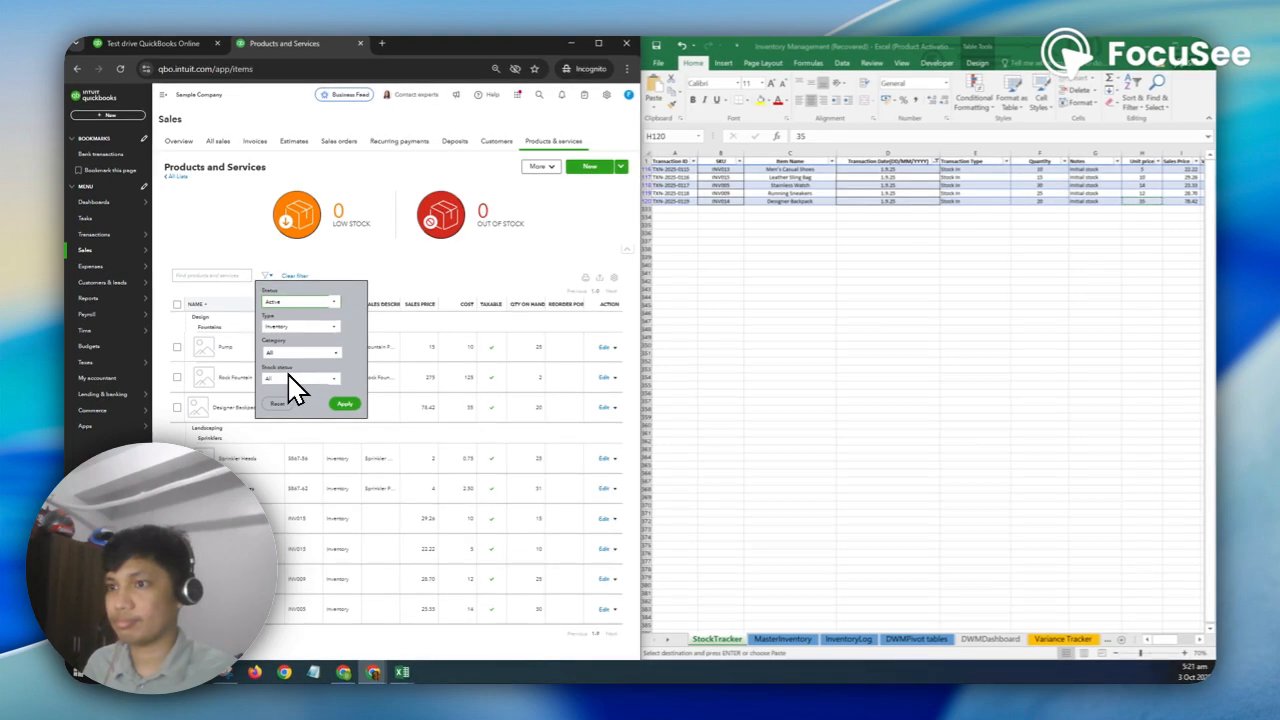
left_click(299, 301)
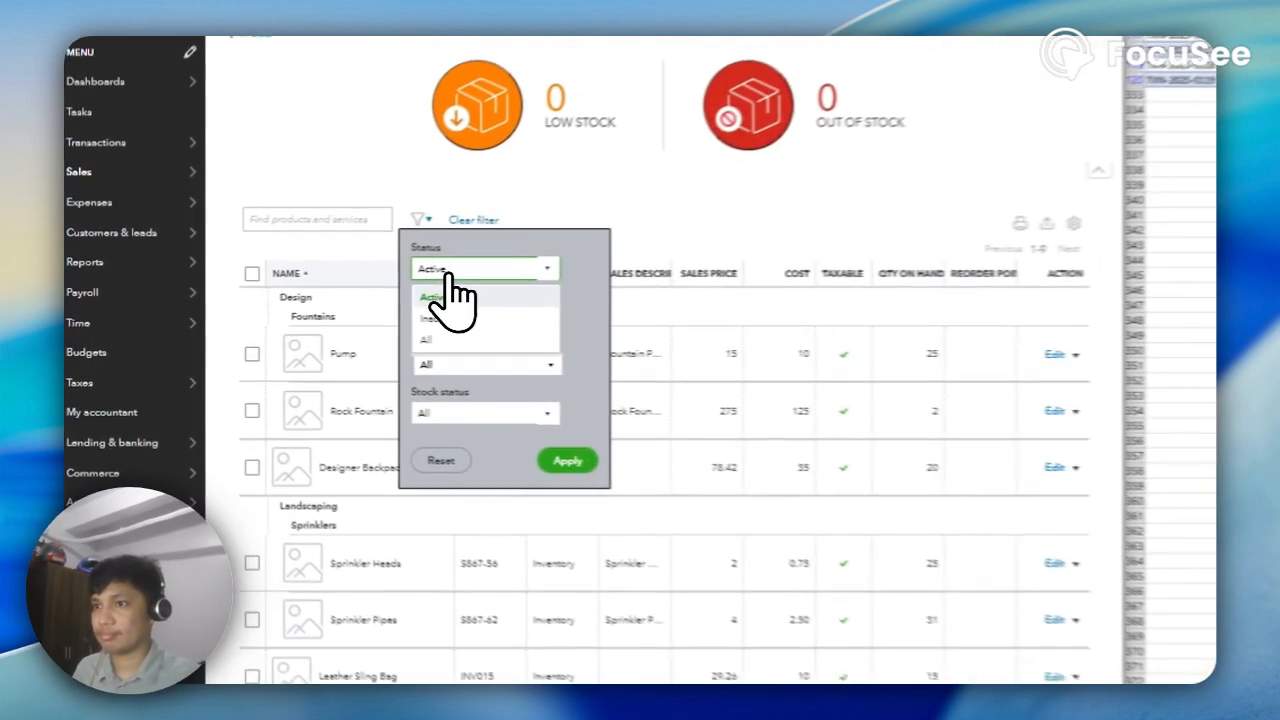
left_click(505, 418)
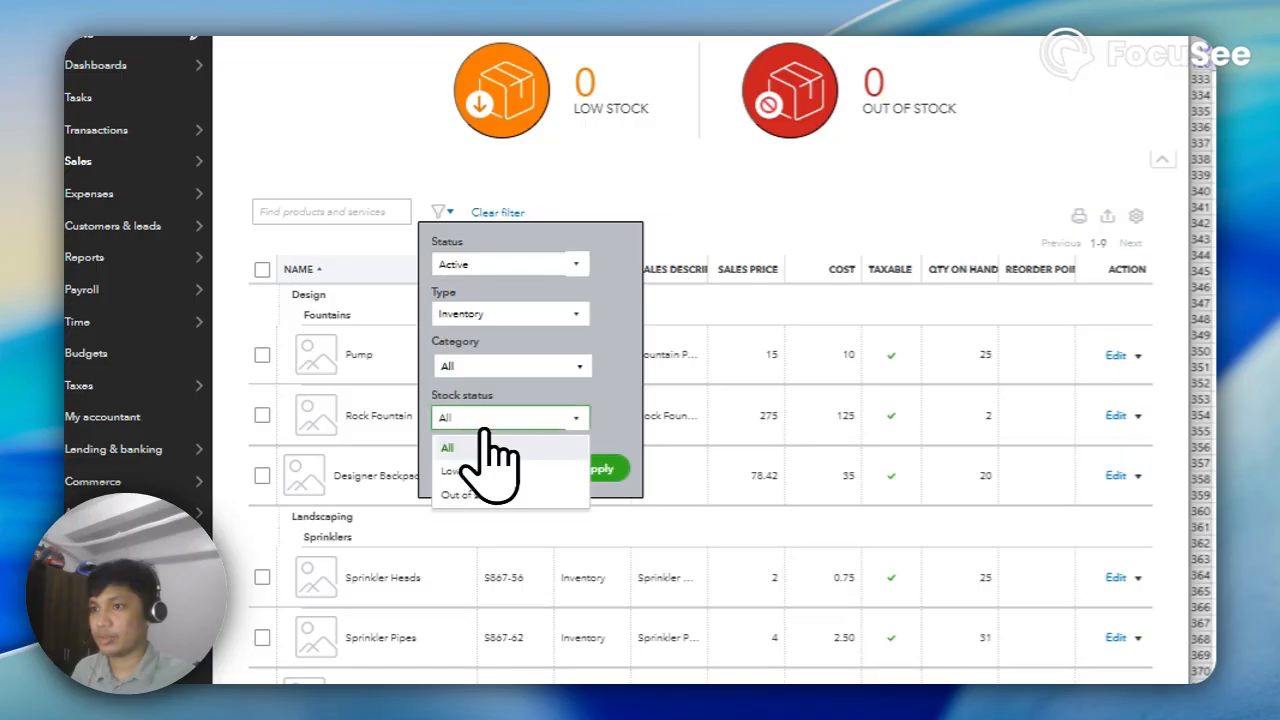
left_click(491, 466)
left_click(598, 469)
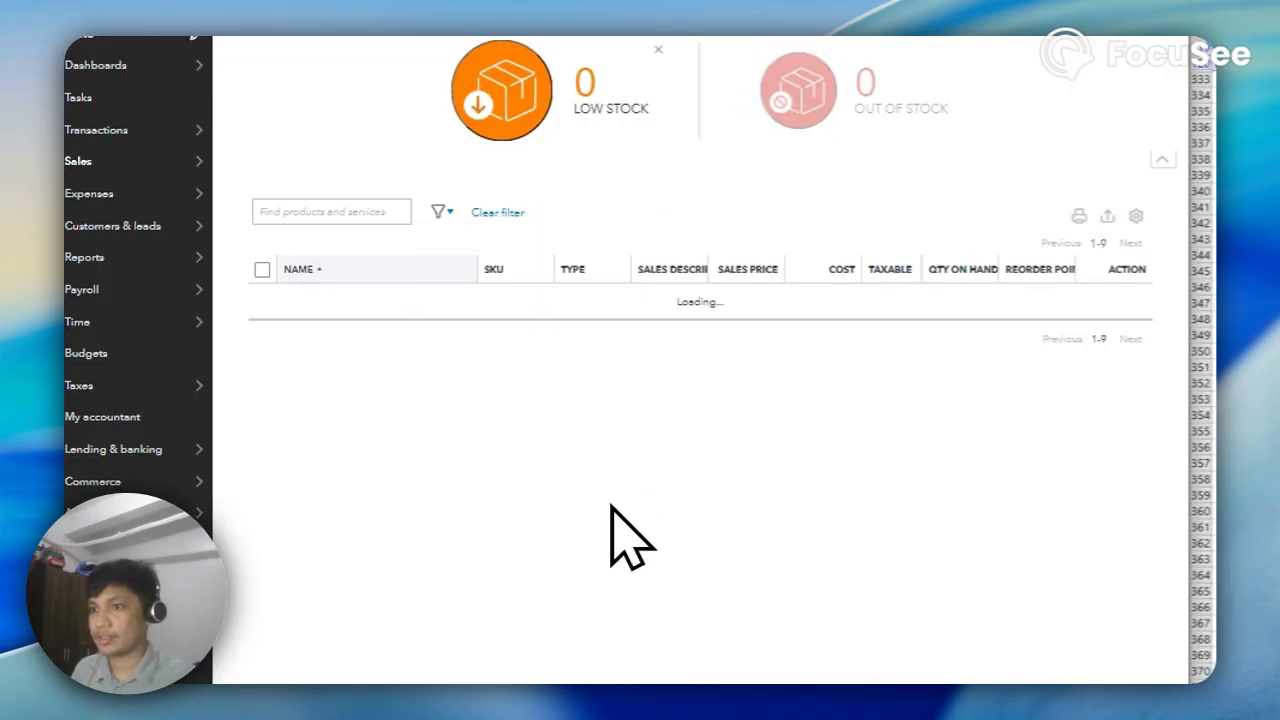
Set the product filter's stock status back to All and apply it.
left_click(438, 214)
left_click(478, 420)
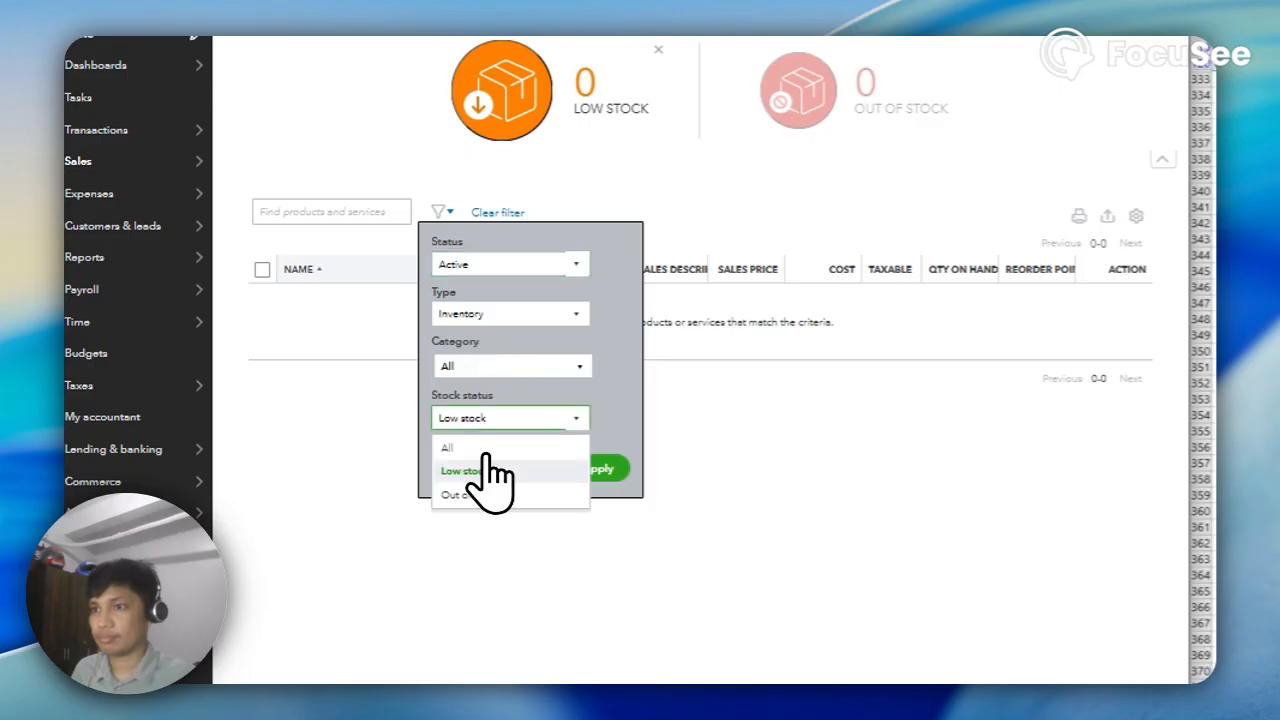
left_click(478, 470)
left_click(478, 418)
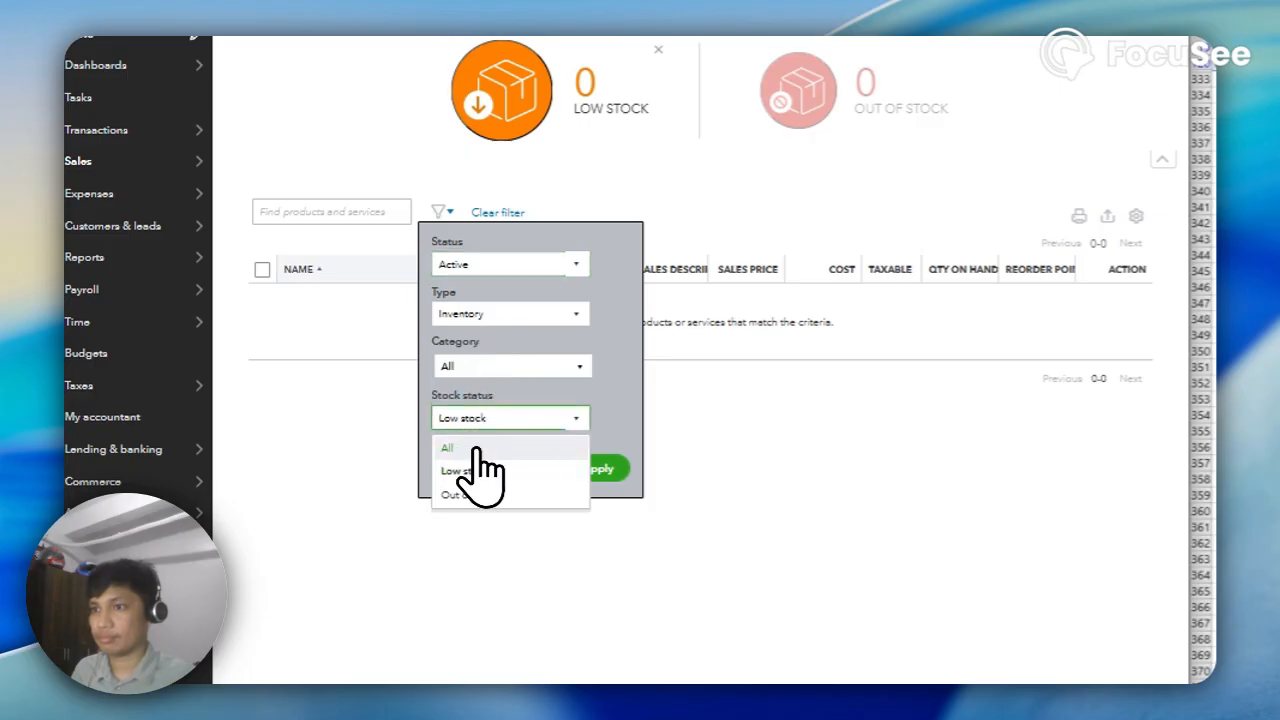
left_click(480, 448)
left_click(598, 470)
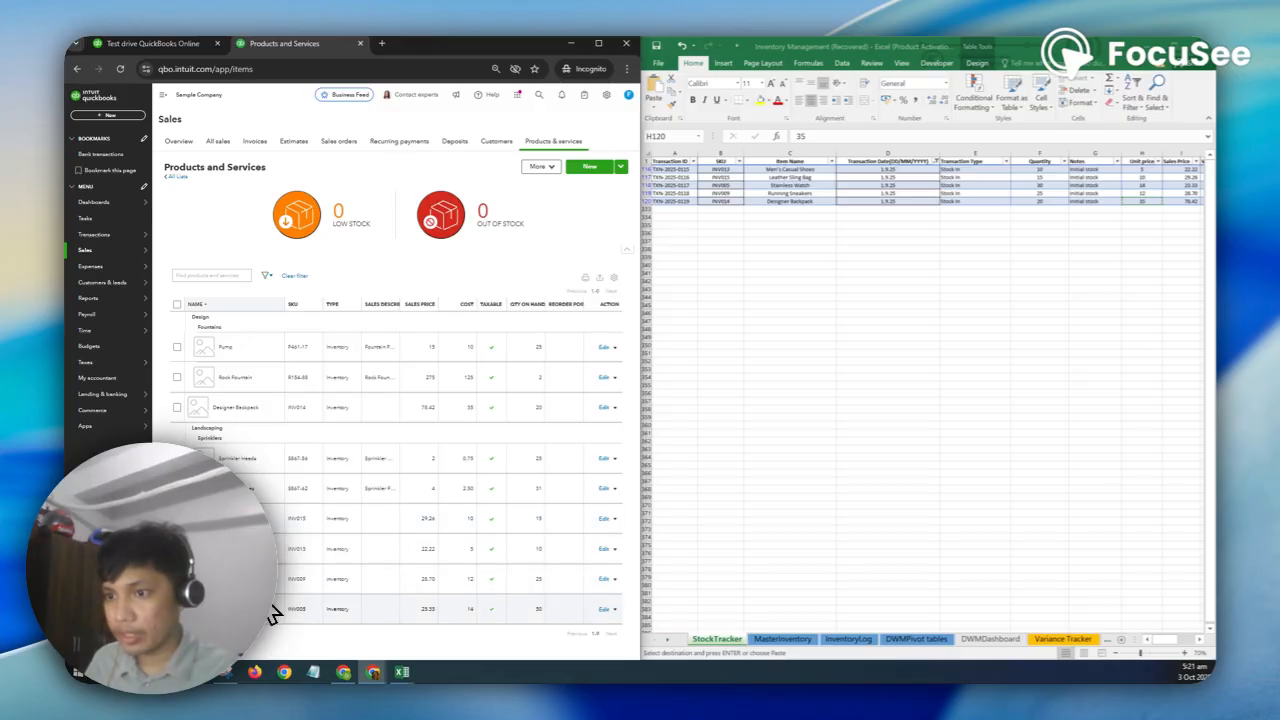
Switch to Excel and select and copy the item names from Men's Casual Shoes to Designer Backpack.
left_click_drag(790, 169, 795, 191)
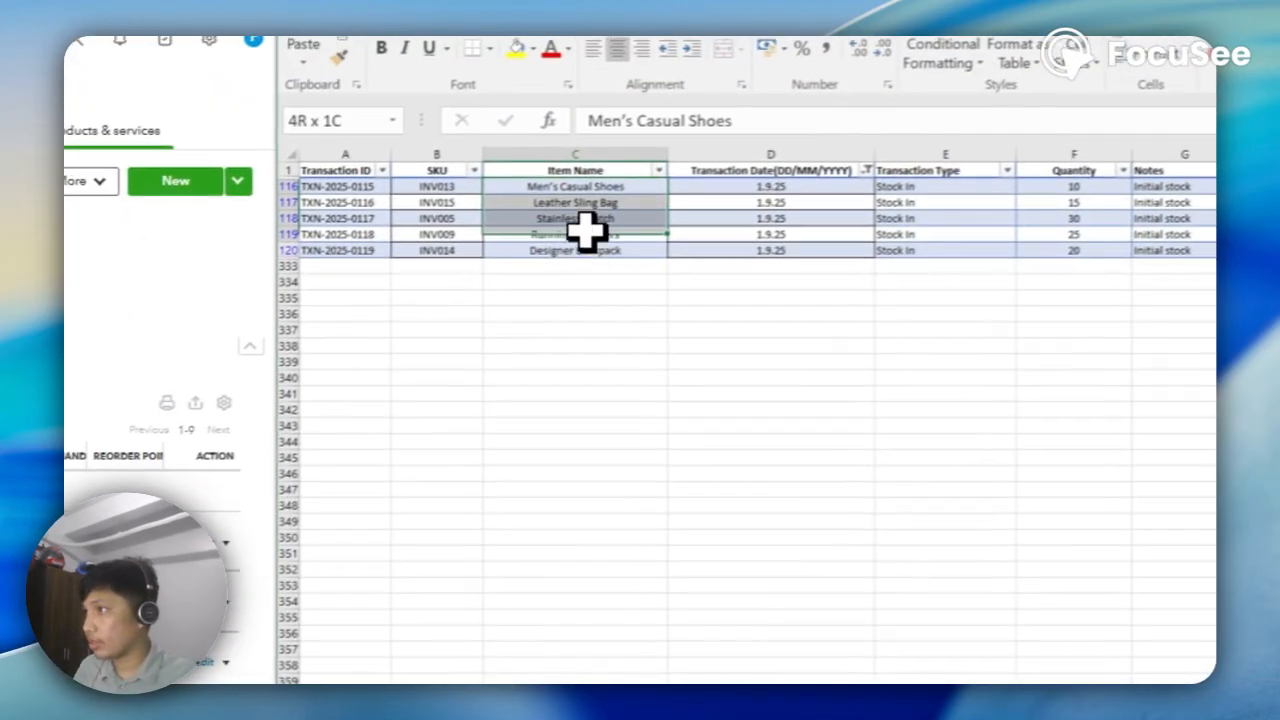
left_click_drag(585, 232, 580, 249)
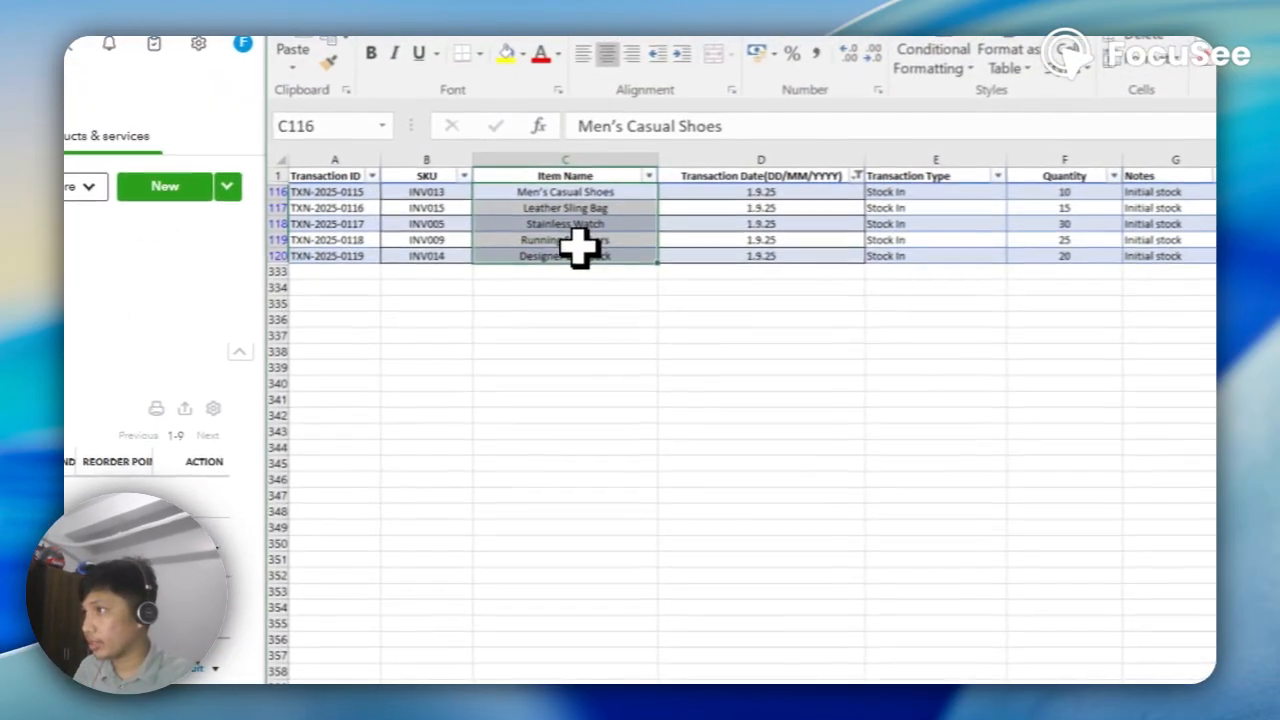
key("ctrl+c")
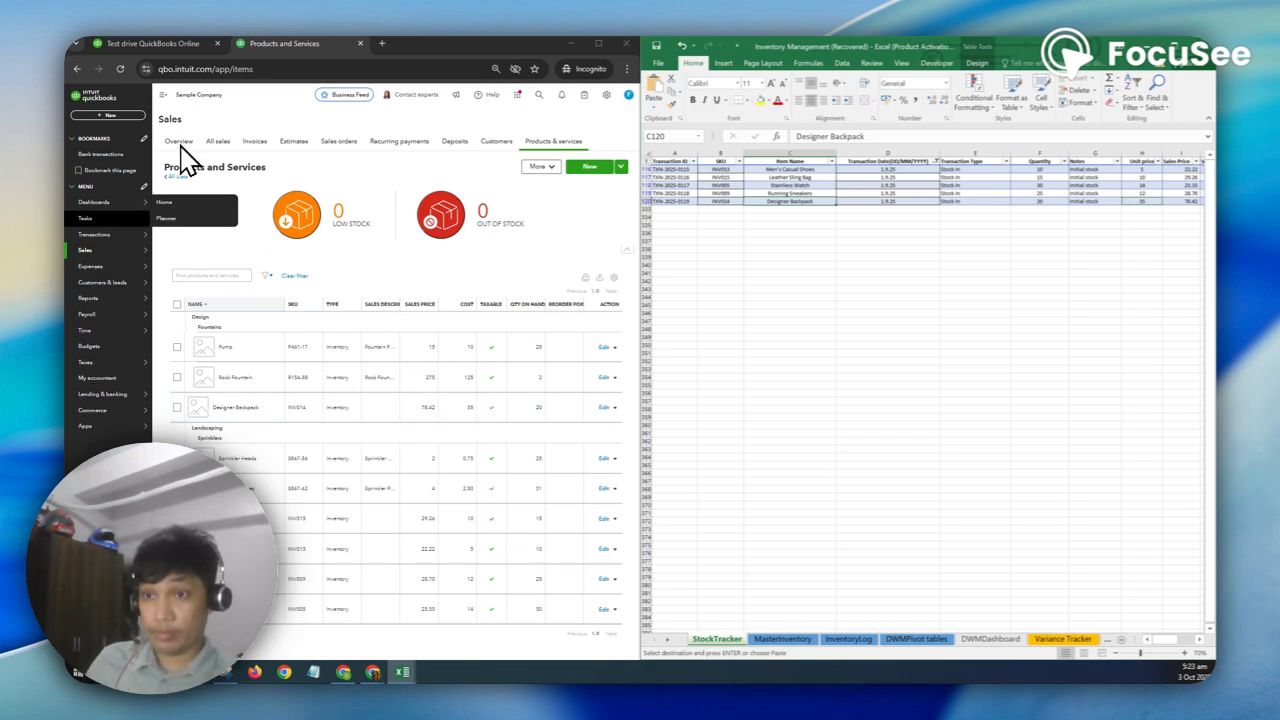
Switch back to QuickBooks Online and open the Balance Sheet from the standard reports.
mouse_move(105, 254)
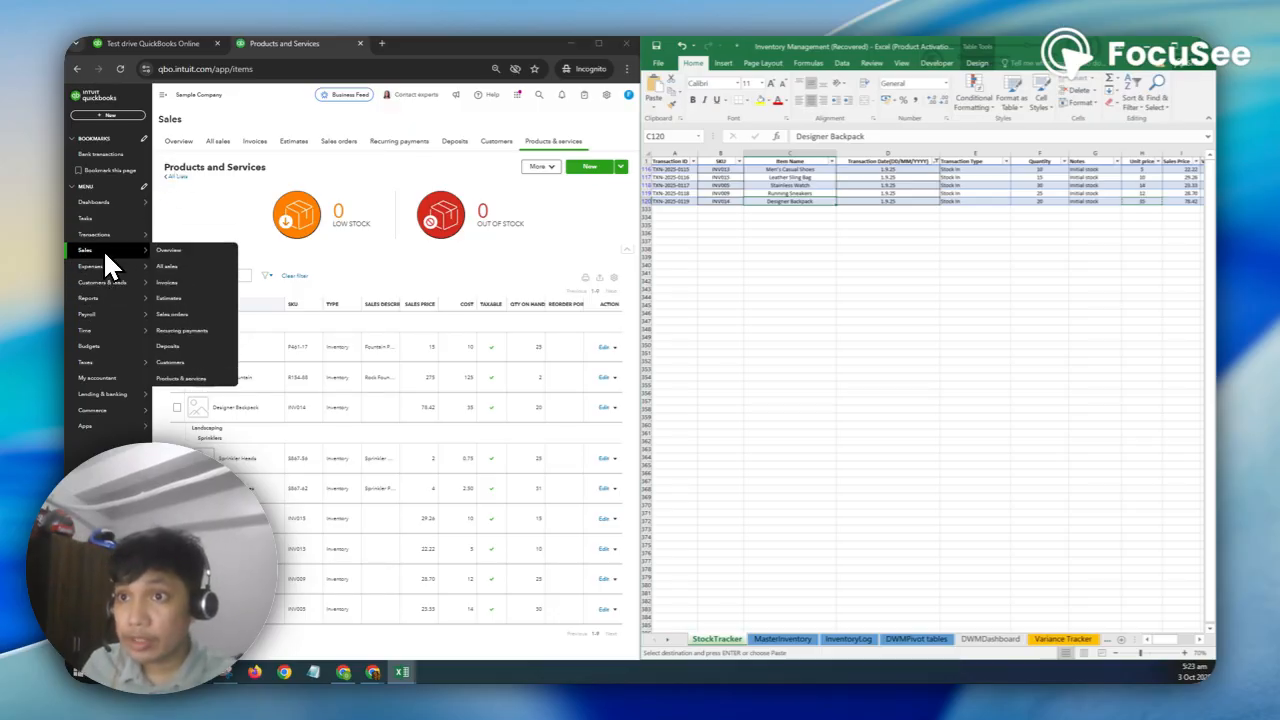
mouse_move(98, 284)
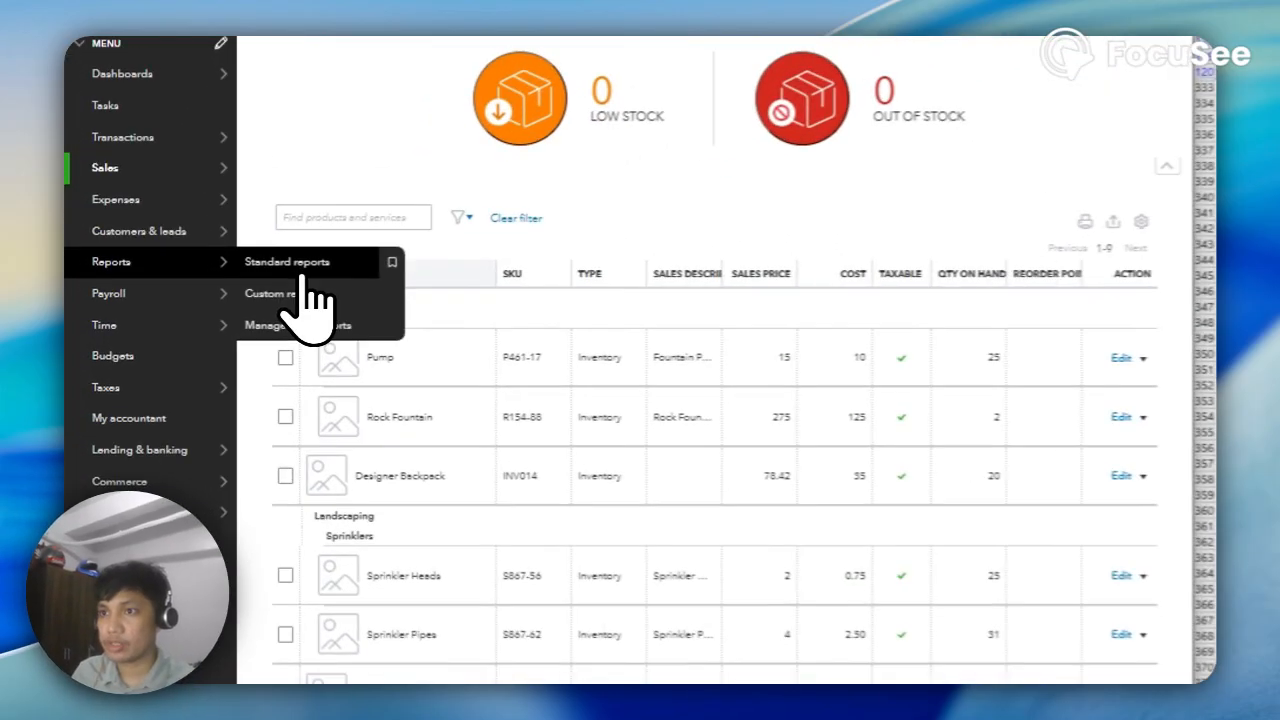
left_click(176, 298)
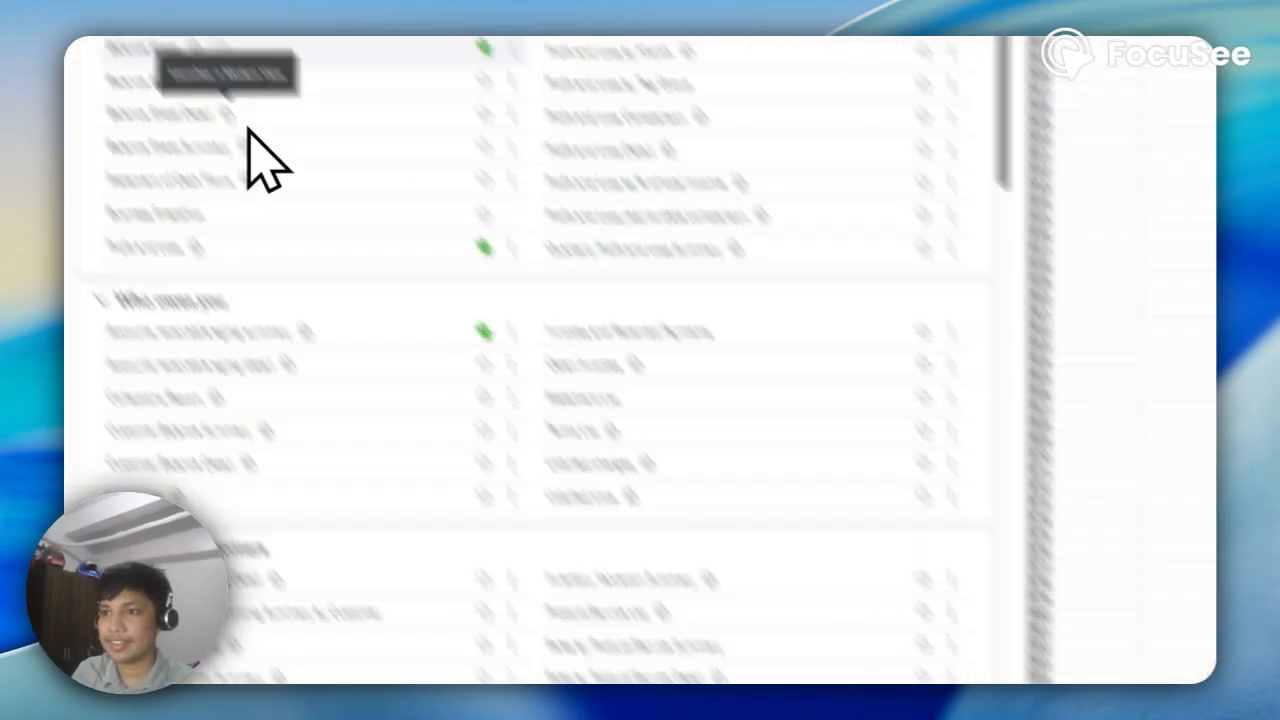
left_click(312, 221)
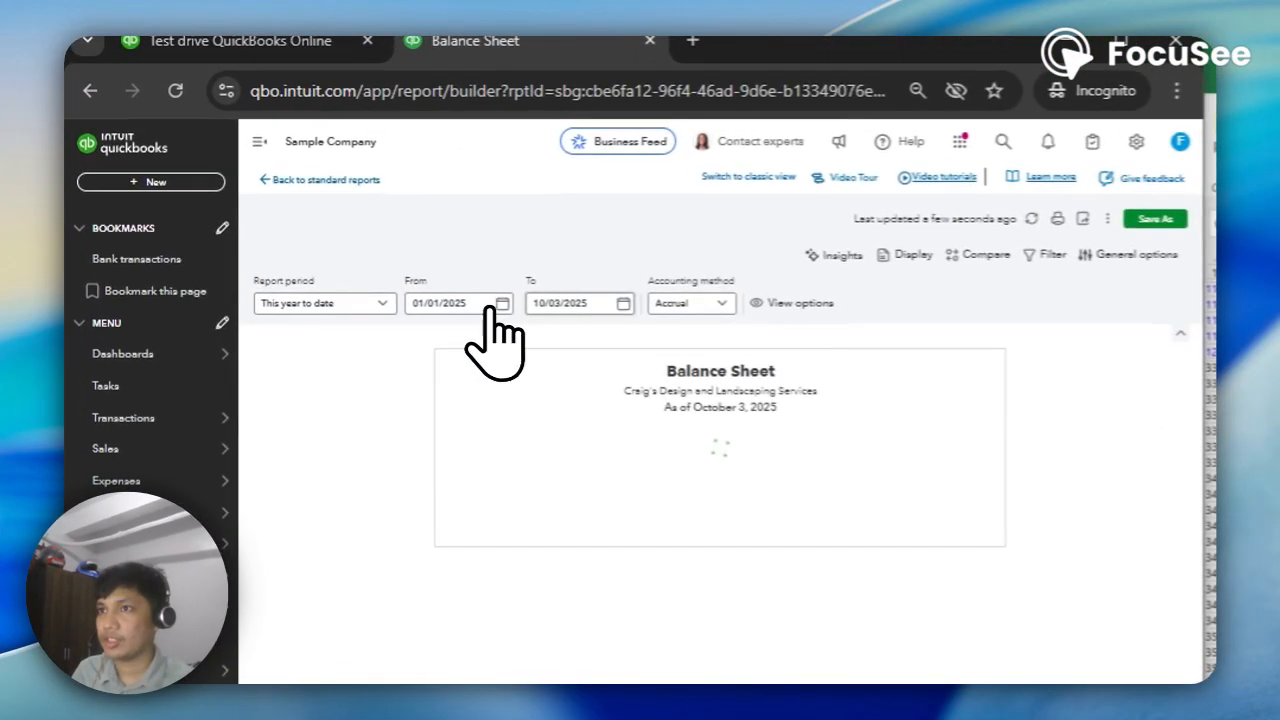
Set the Balance Sheet's period from 09/01/2025 to 09/30/2025.
left_click(281, 159)
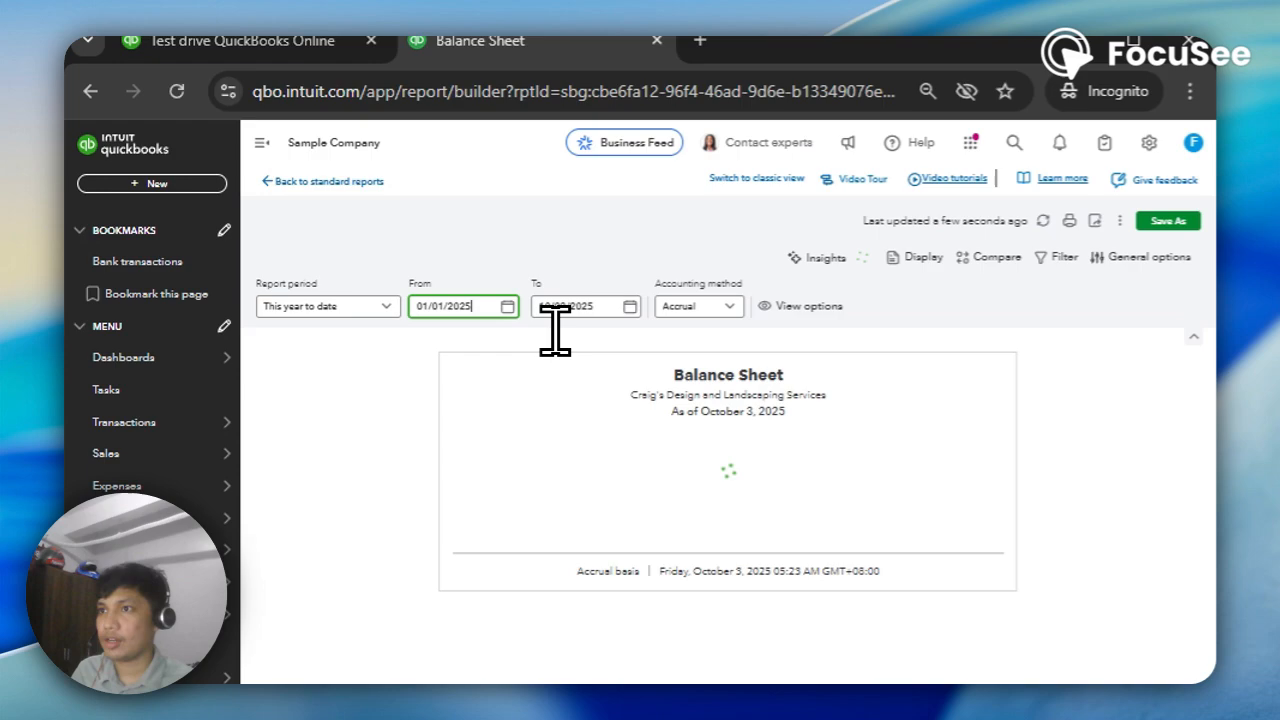
left_click(497, 333)
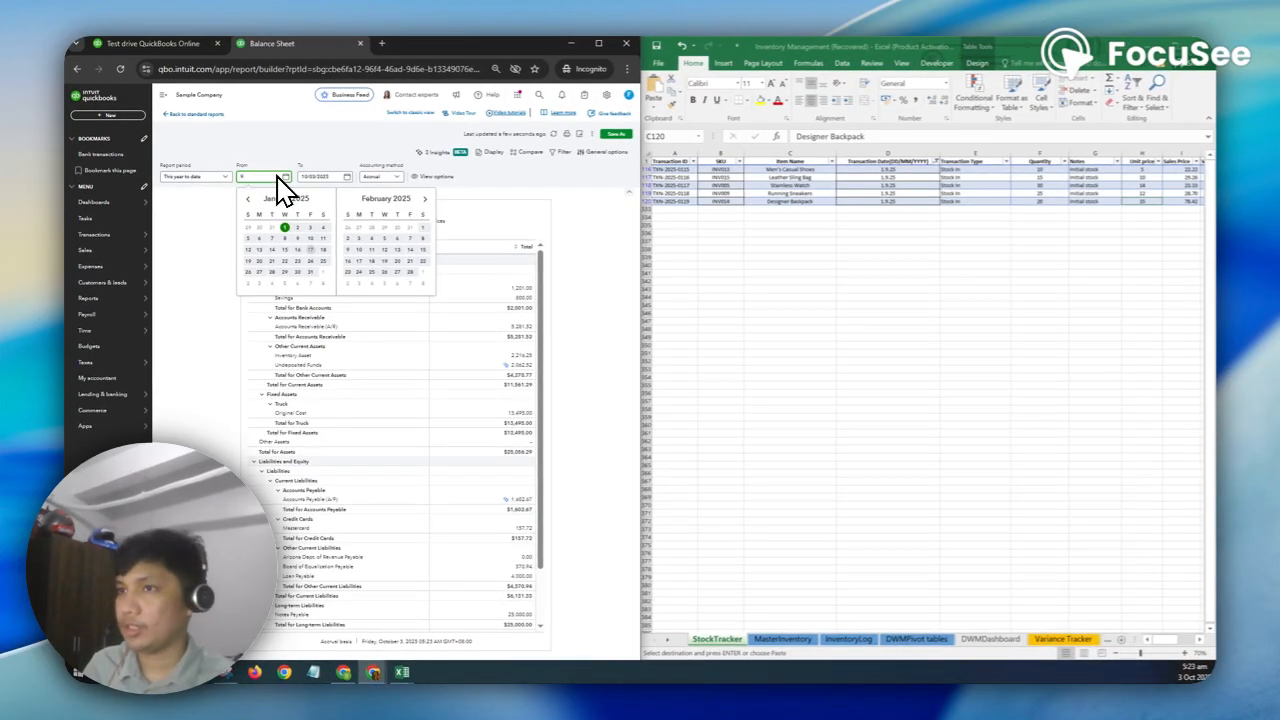
type("9/01/2020")
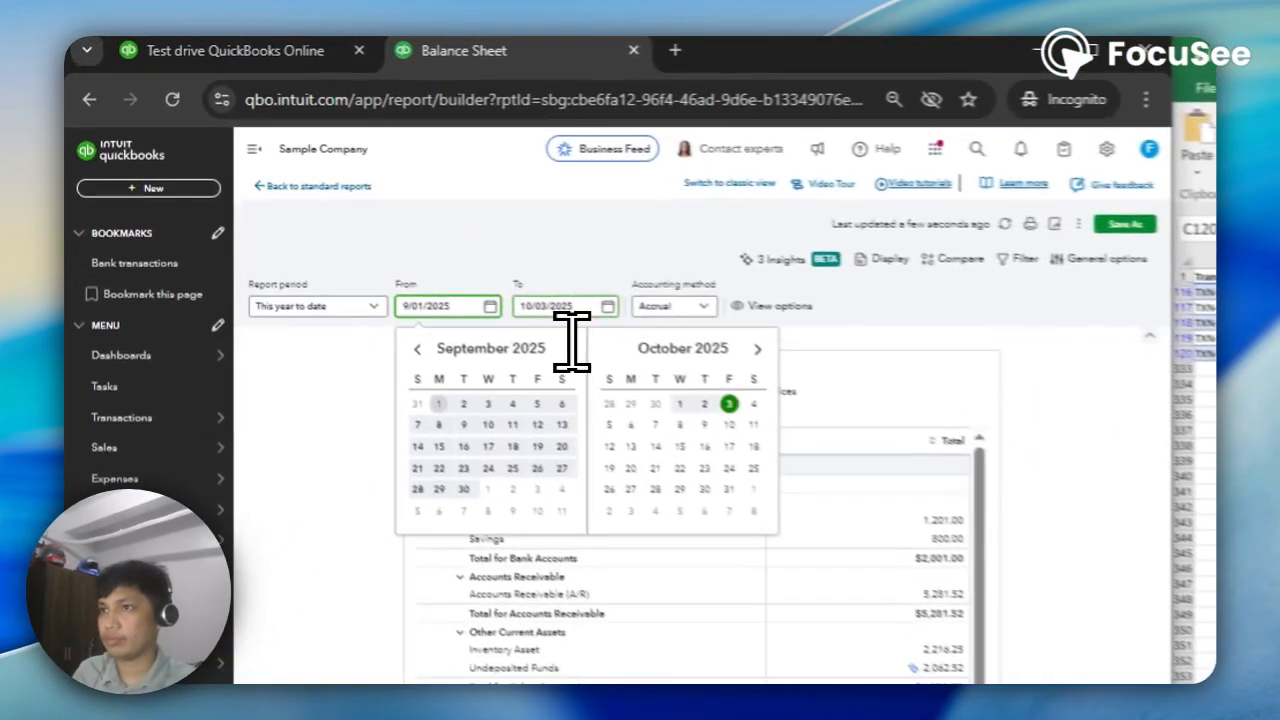
left_click(328, 177)
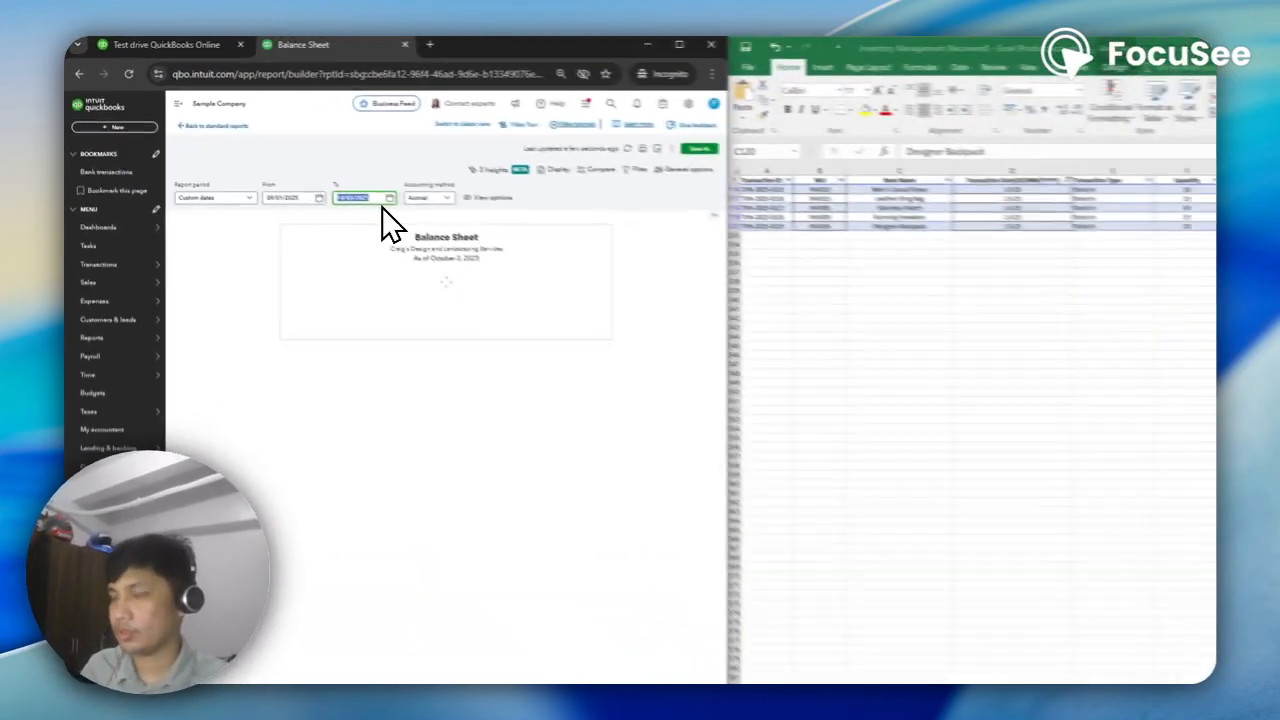
type("10")
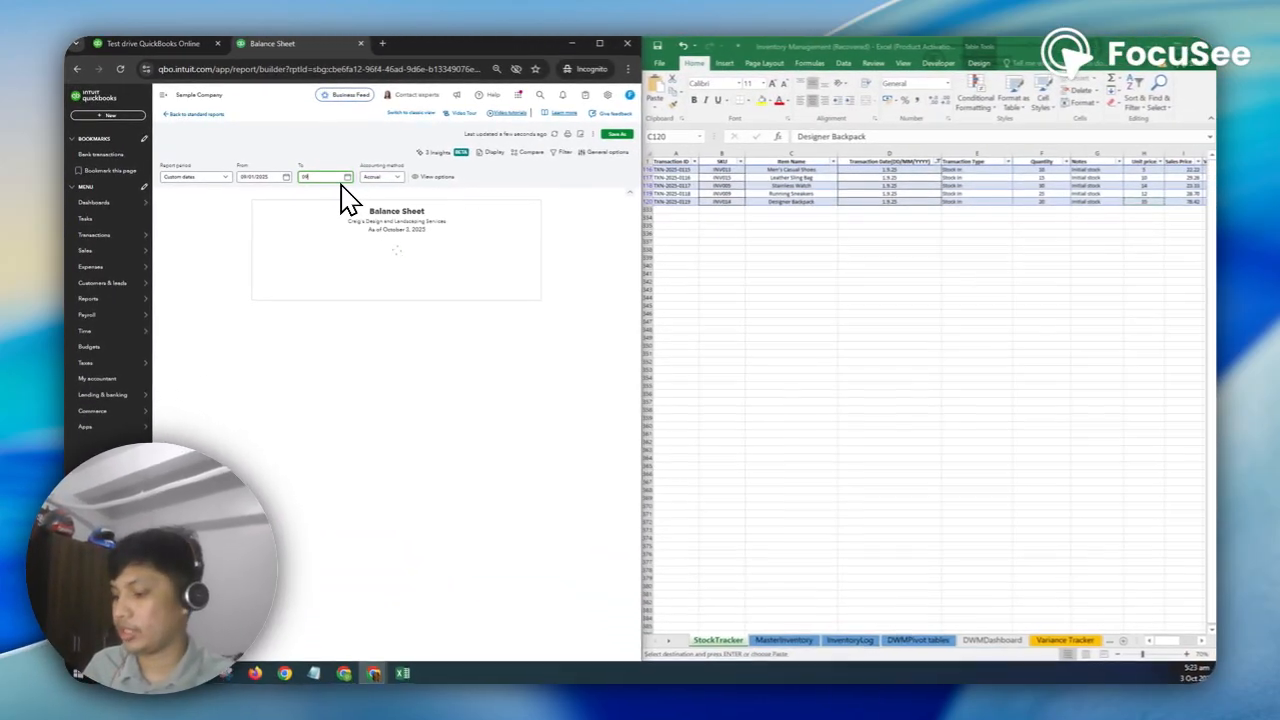
type("/30/")
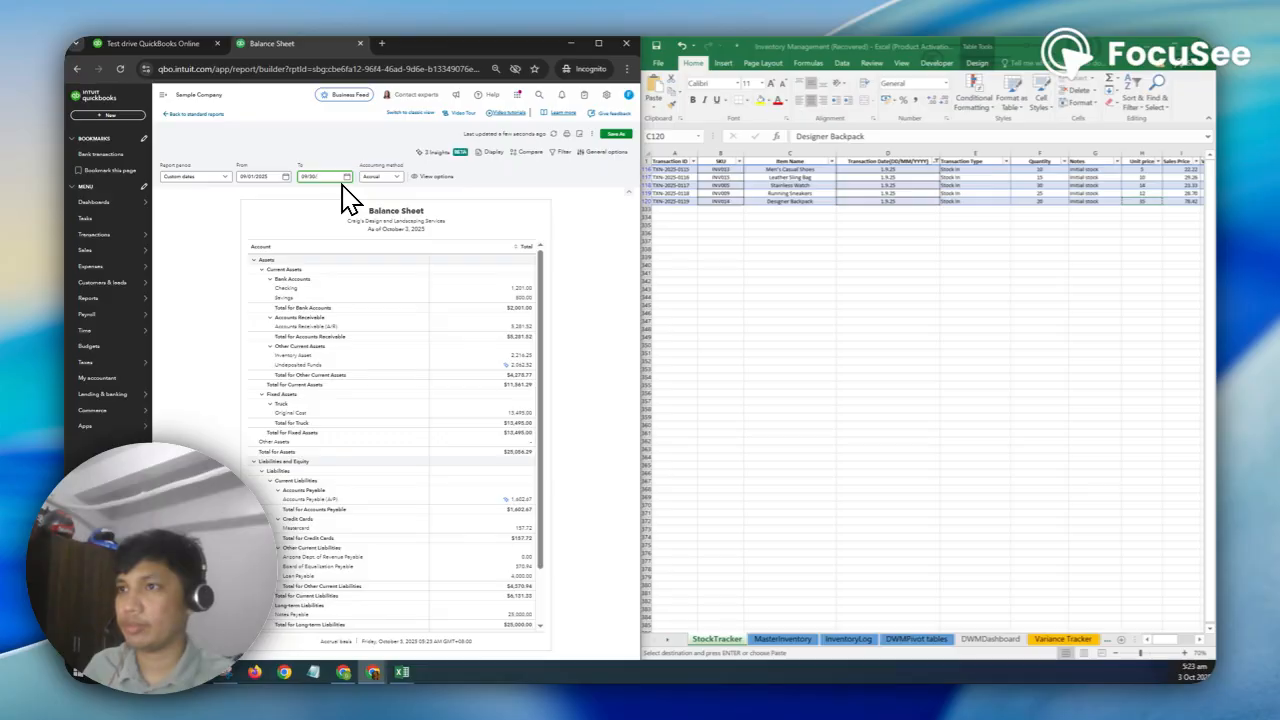
type("2025")
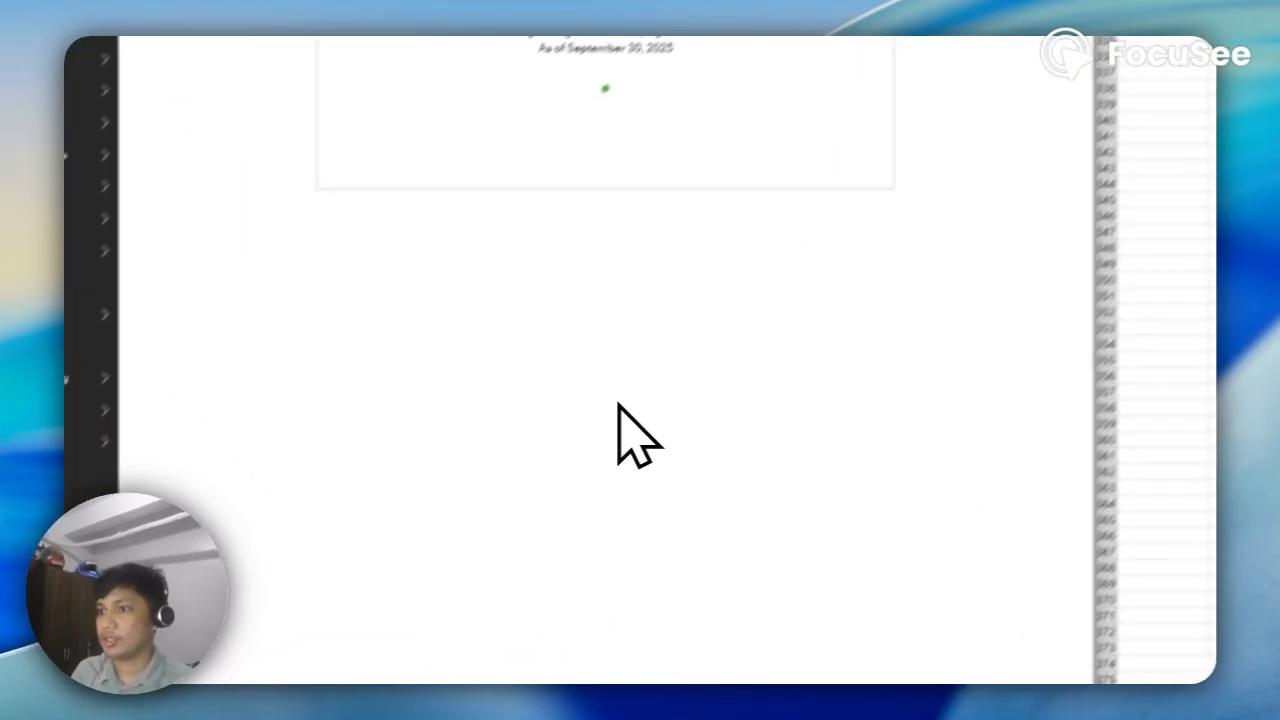
Open the transaction report behind the Inventory Asset amount on the Balance Sheet.
scroll(540, 460, "down", 3)
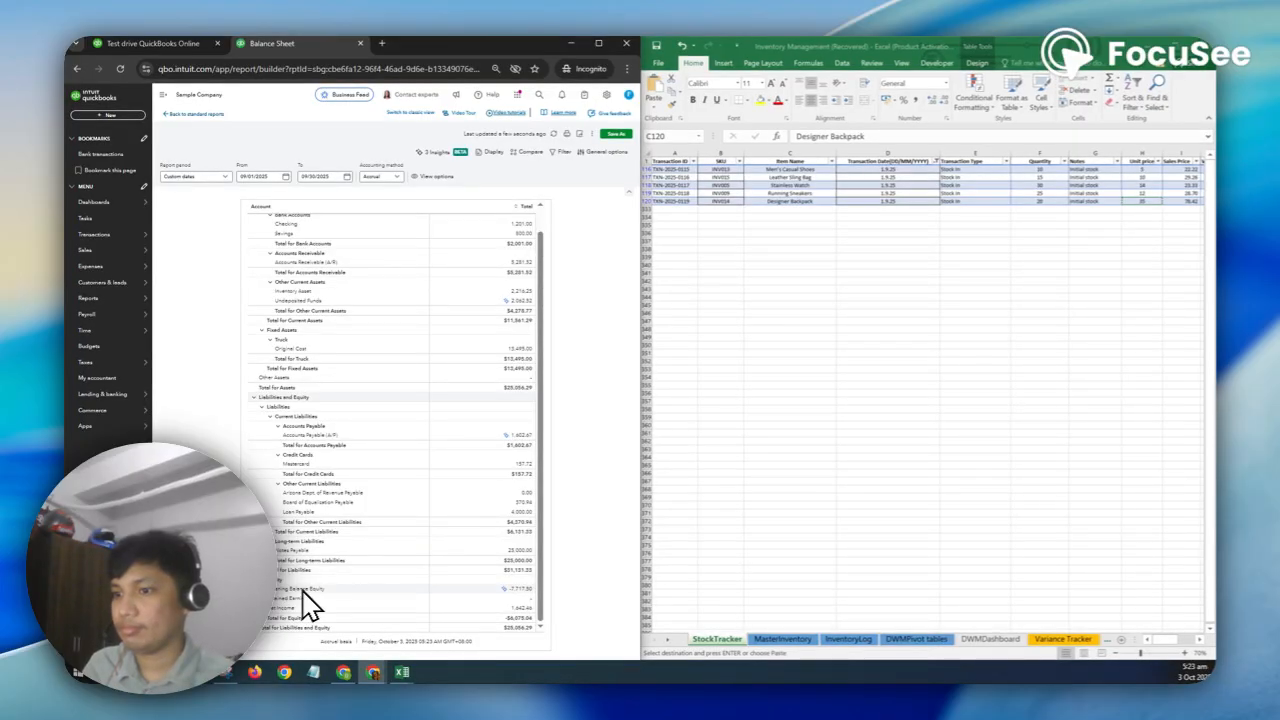
scroll(451, 571, "up", 3)
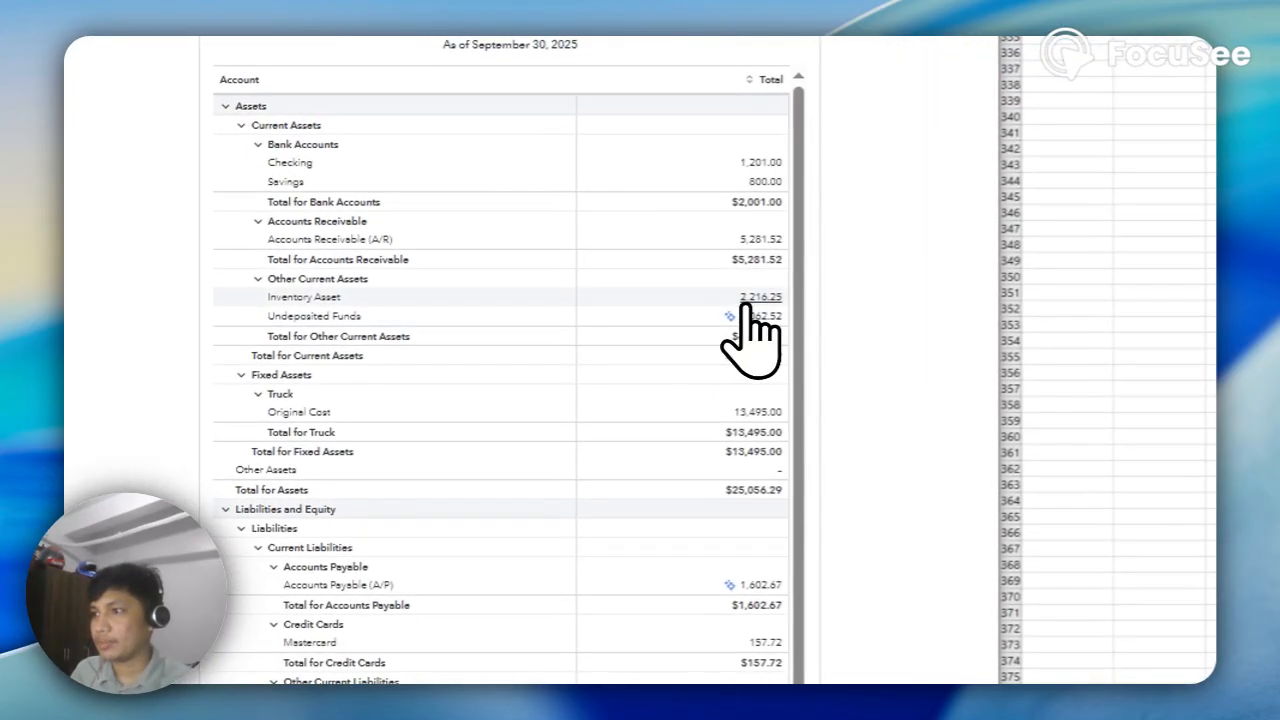
left_click(805, 313)
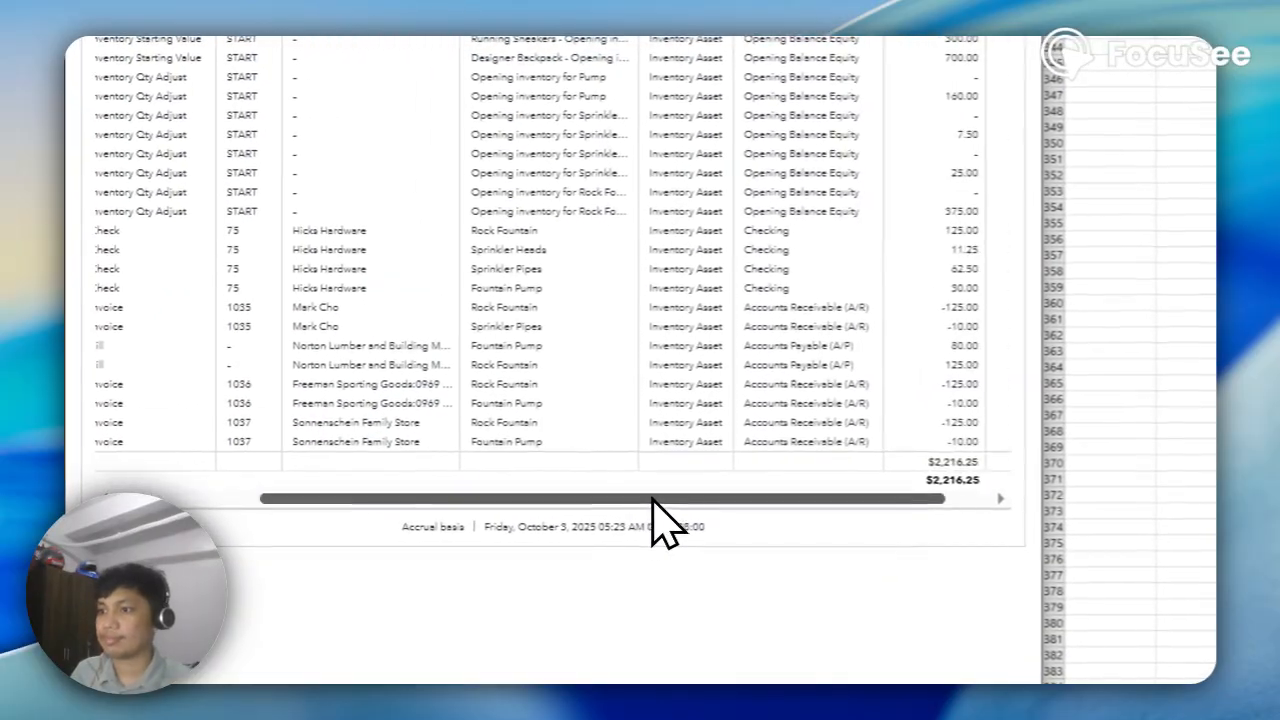
Highlight the opening inventory entries from Men's Casual Shoes to Designer Backpack in the transaction report to examine their amounts and balances.
left_click_drag(653, 500, 803, 496)
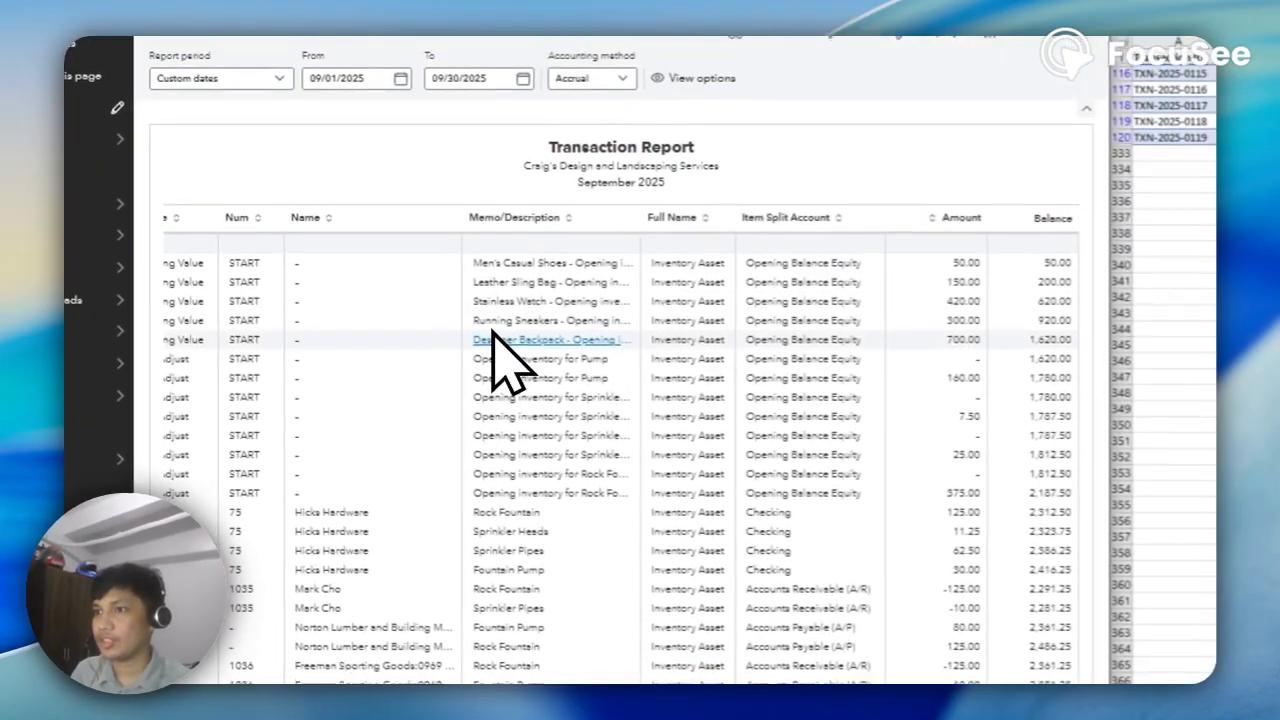
left_click_drag(430, 285, 1010, 360)
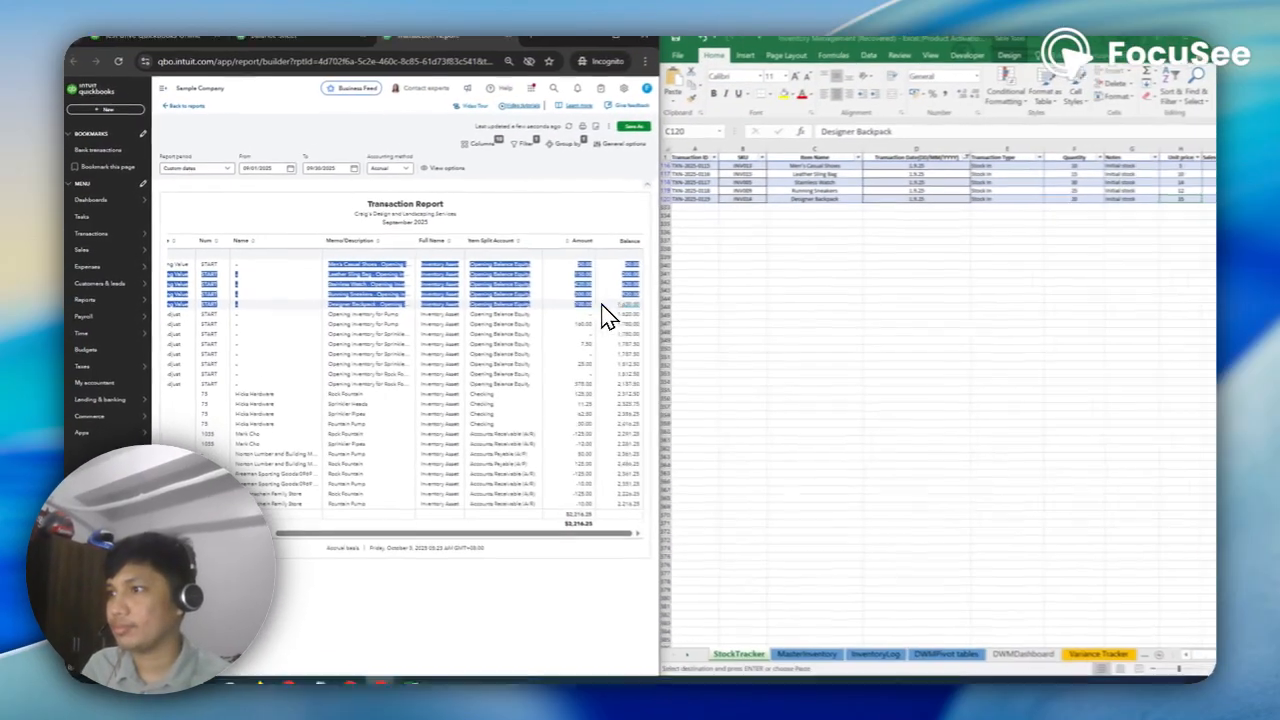
left_click_drag(602, 305, 642, 300)
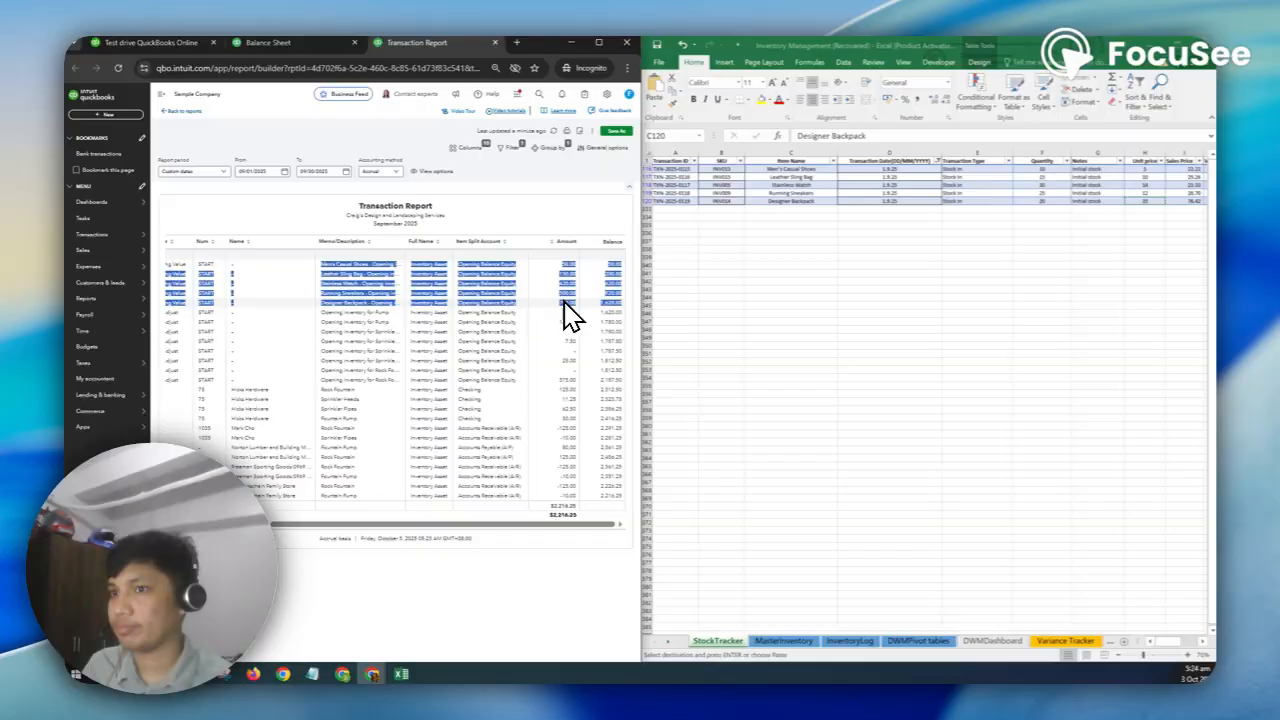
Set the transaction report's end date to 09/01/2025 and check the Amount and Balance columns of the opening inventory entries.
left_click(340, 178)
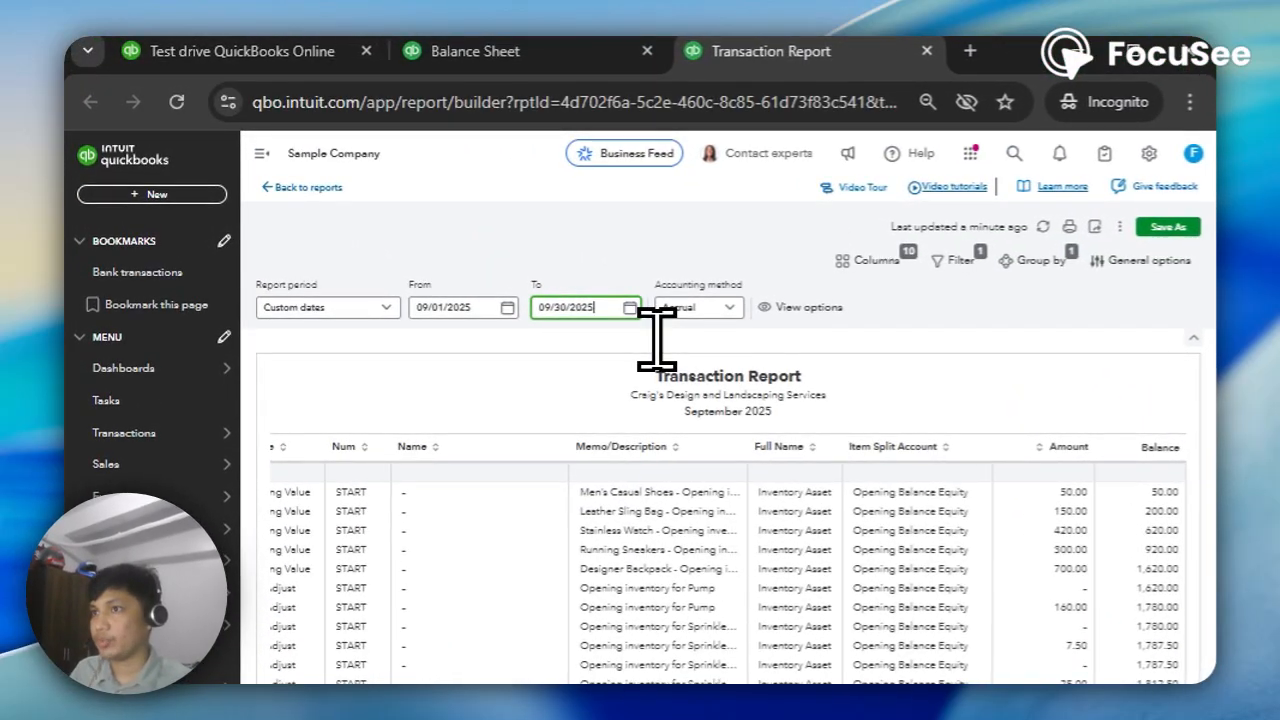
key("BackSpace")
key("BackSpace")
key("BackSpace")
key("BackSpace")
key("BackSpace")
key("BackSpace")
key("BackSpace")
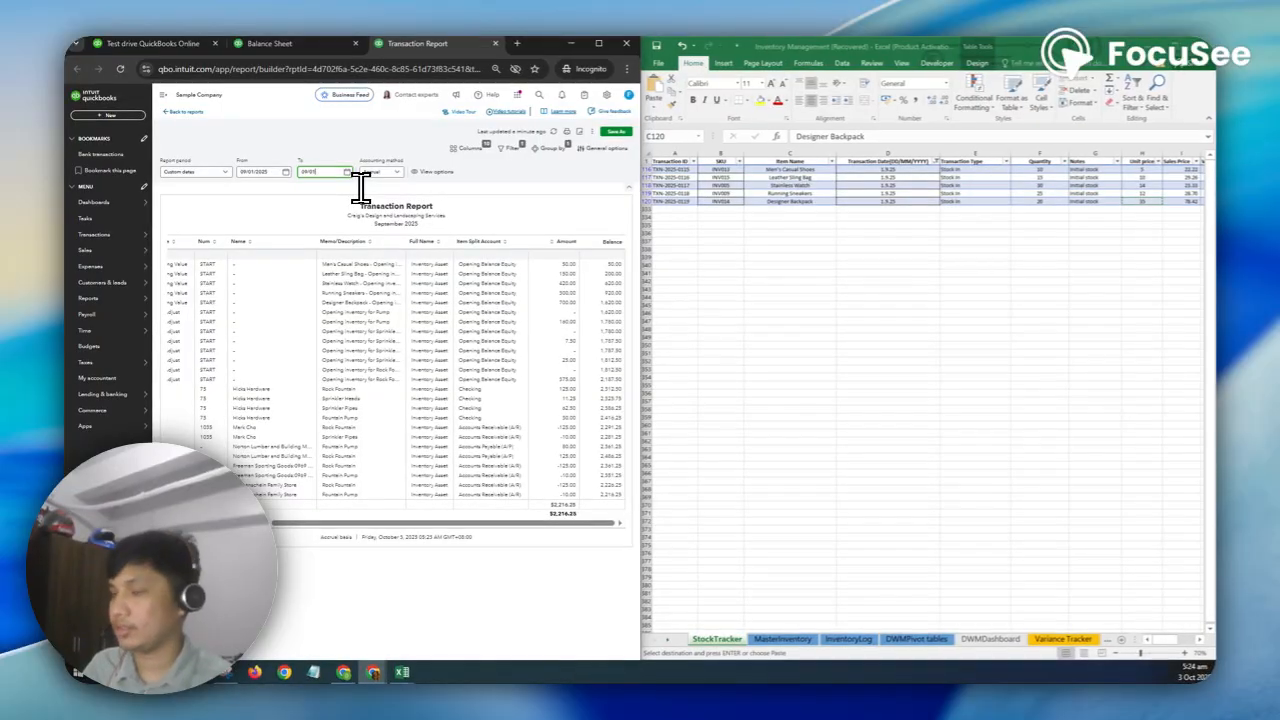
type("01/202")
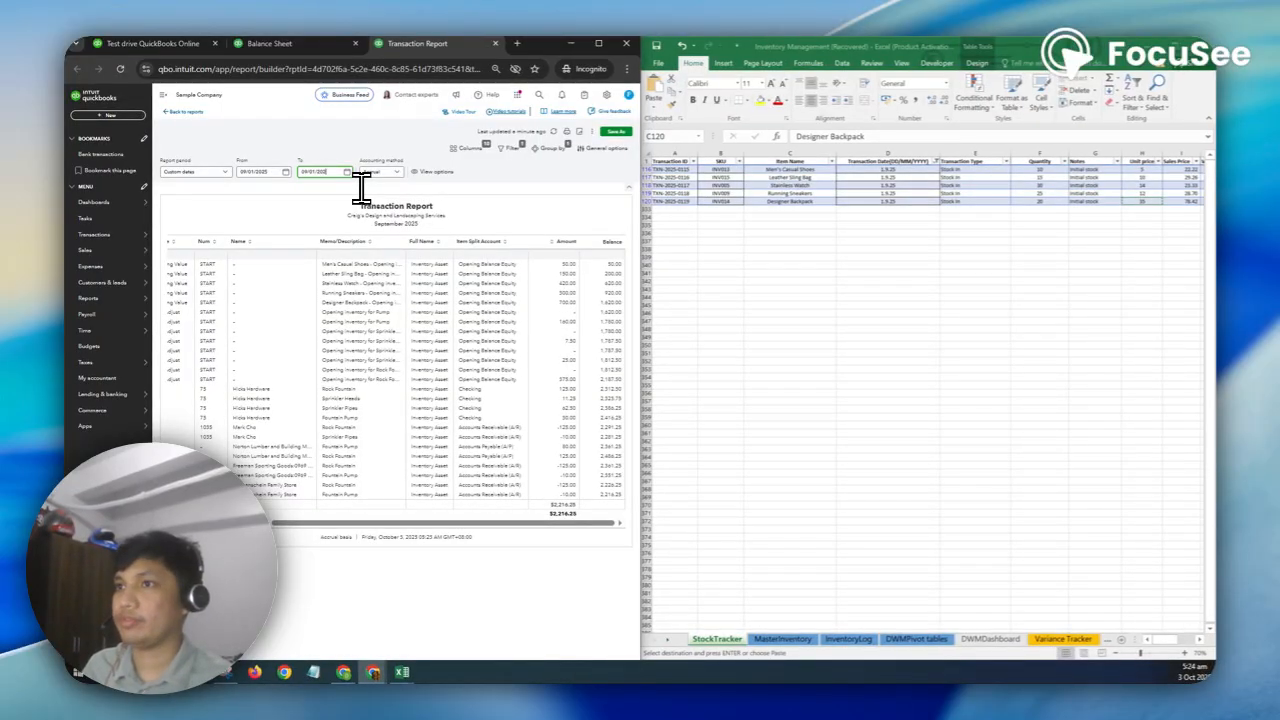
type("5")
key("Return")
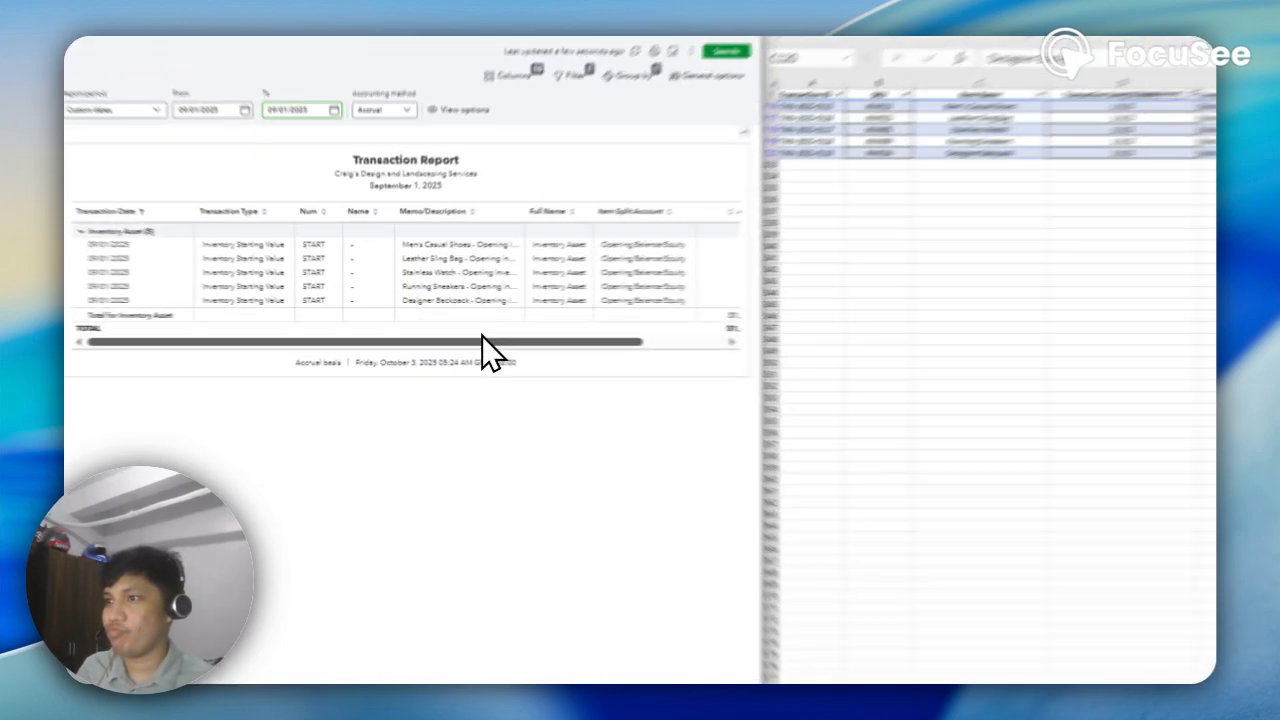
left_click_drag(447, 331, 493, 357)
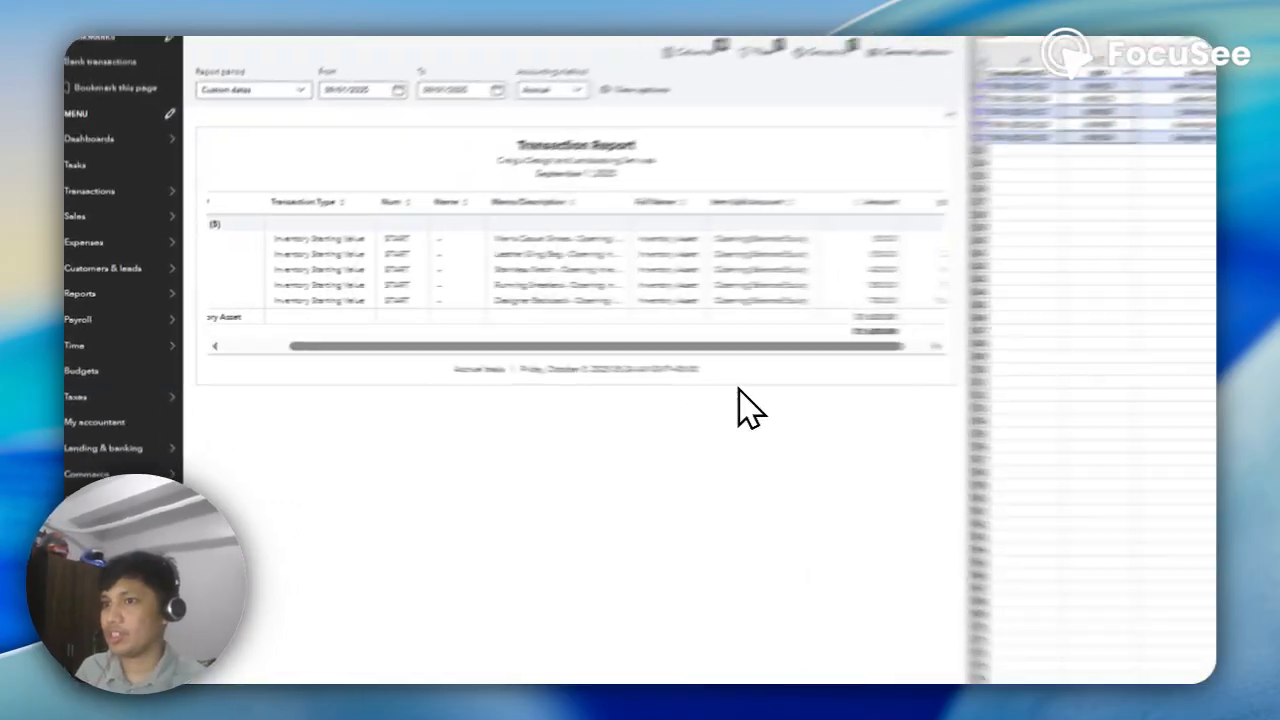
left_click_drag(343, 330, 363, 330)
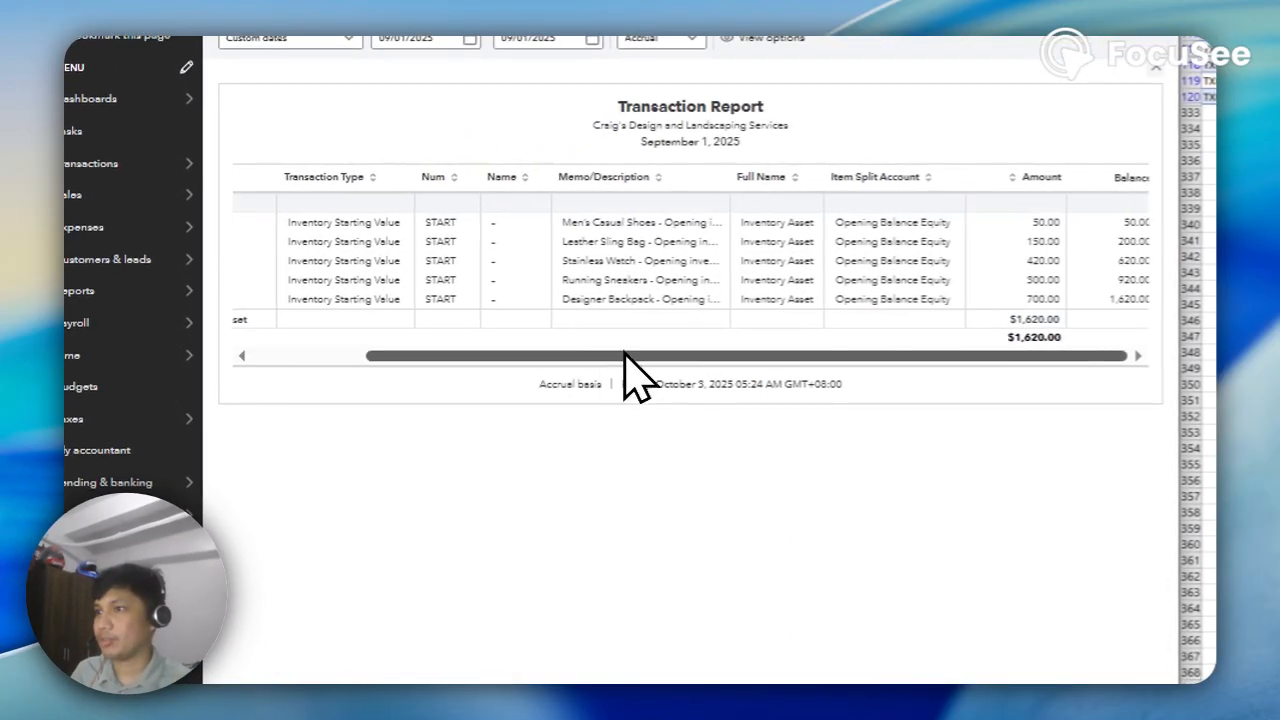
left_click_drag(625, 352, 662, 356)
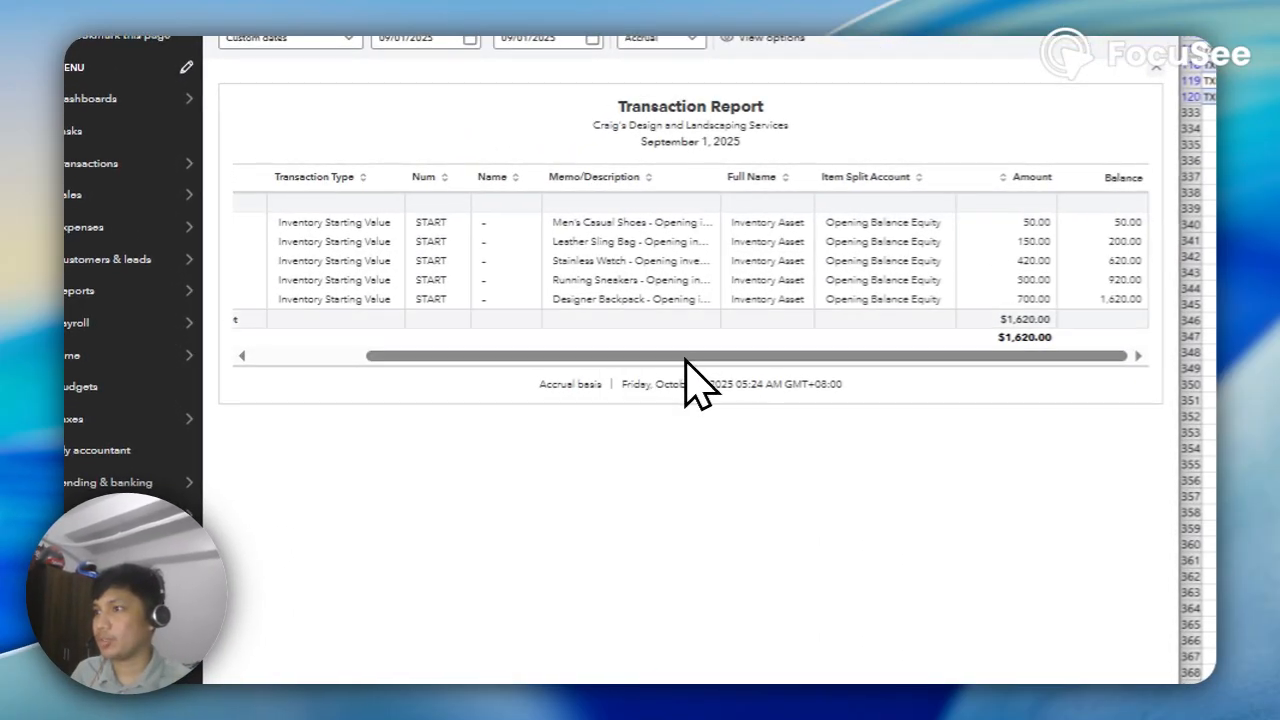
In Excel's StockTracker sheet, add a column after Week Number multiplying Quantity by Unit price, with a comma-formatted total beneath it.
left_click(1069, 315)
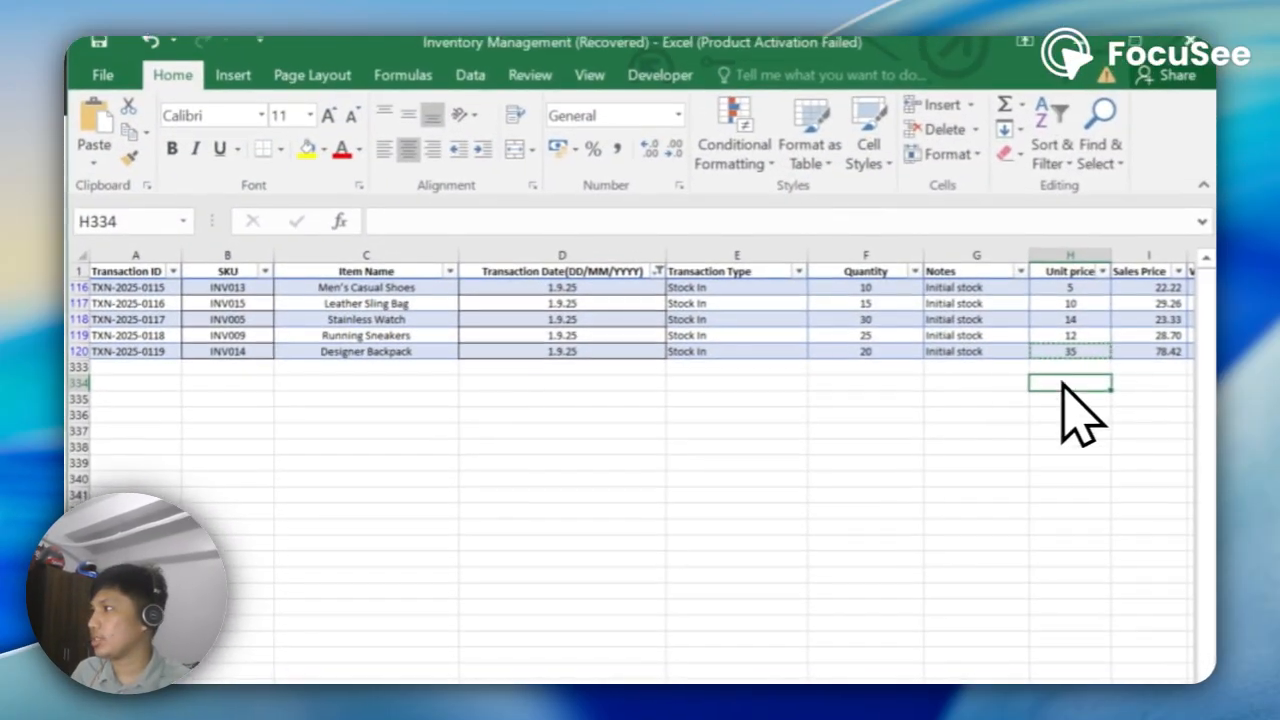
scroll(944, 404, "down", 1)
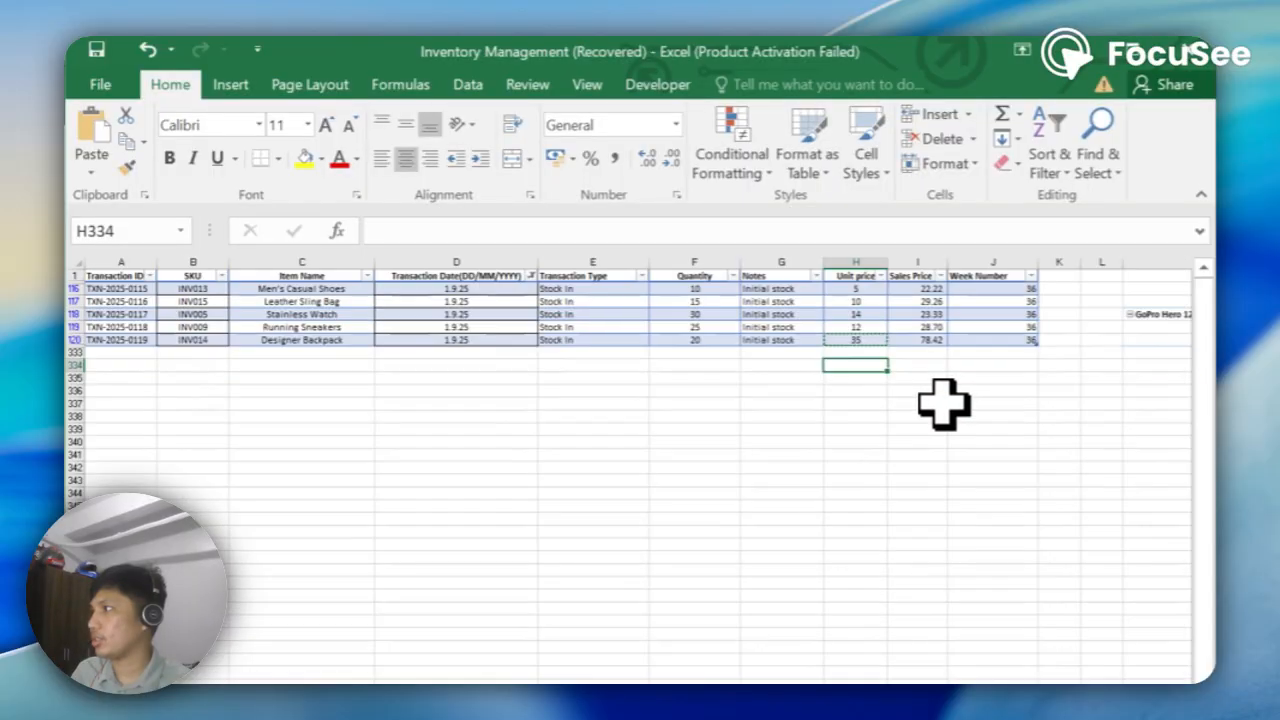
left_click(1019, 350)
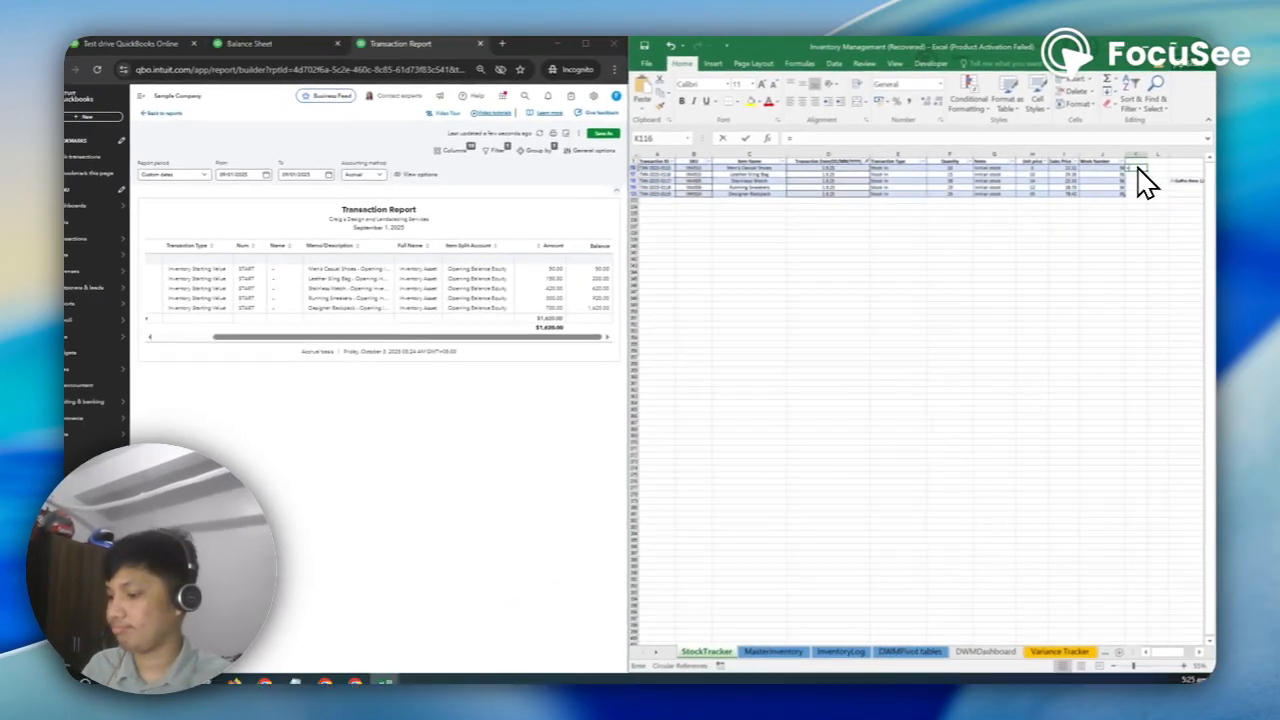
type("=")
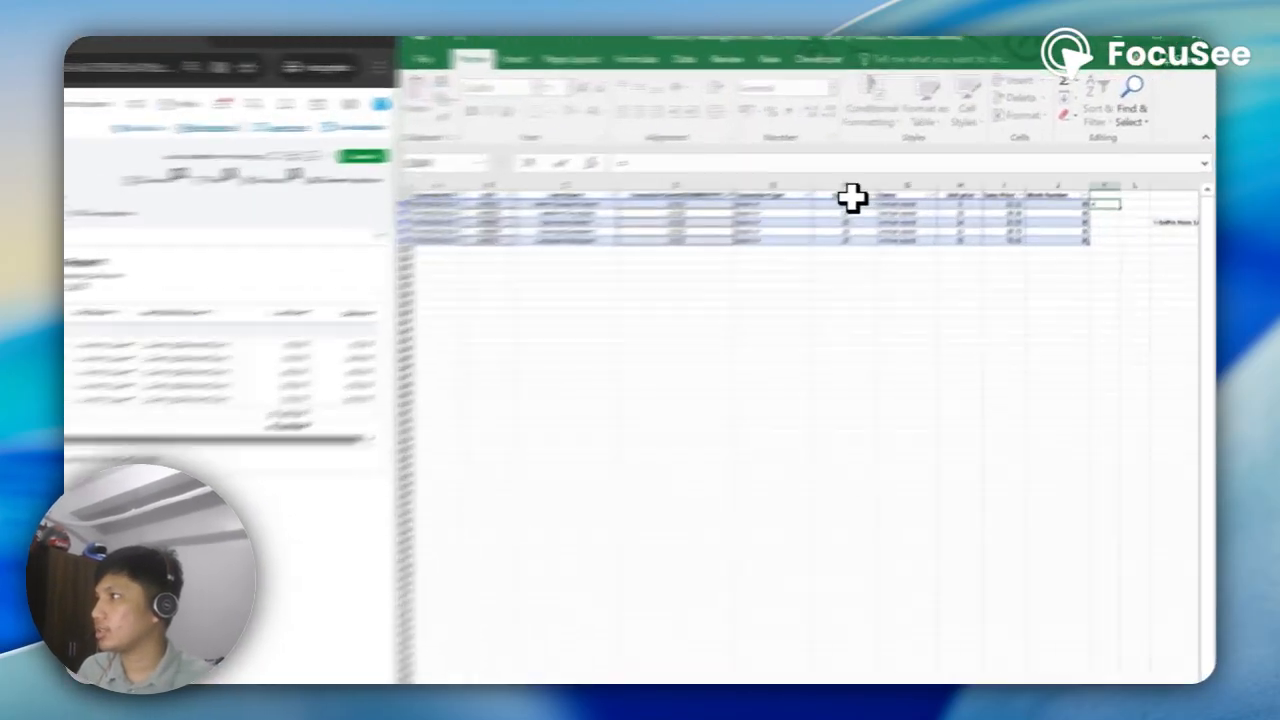
left_click(955, 165)
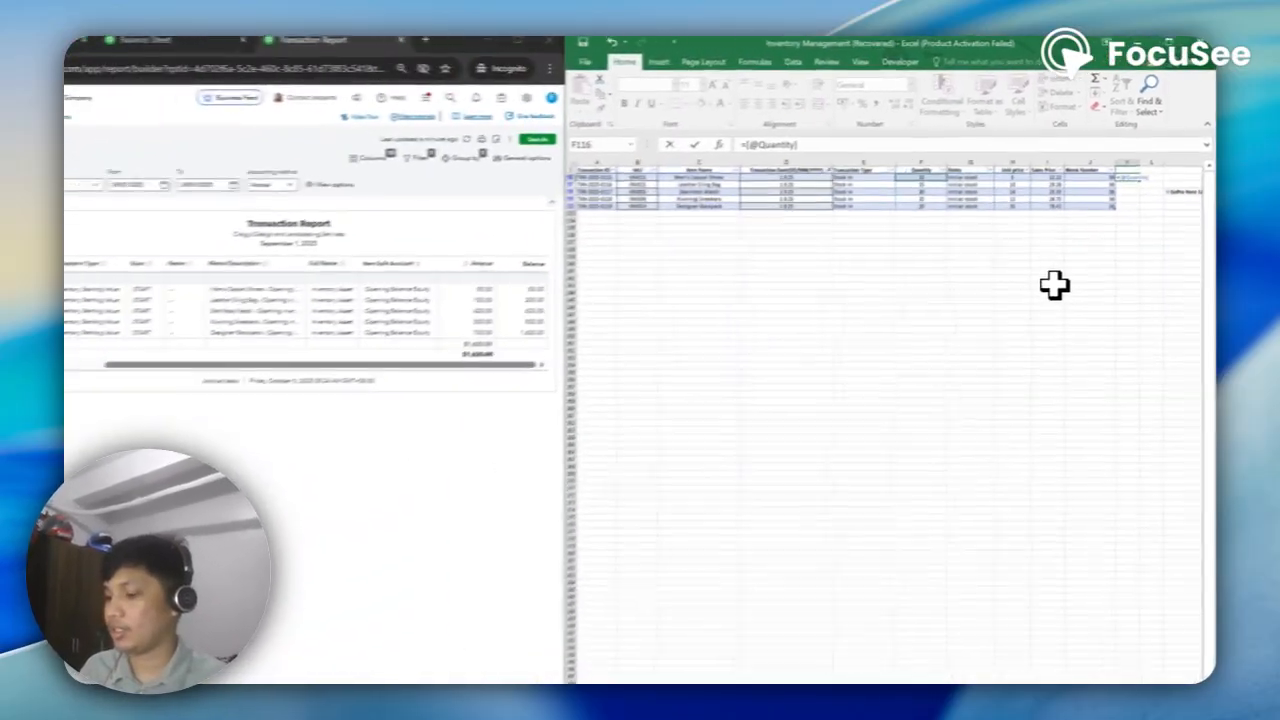
type("*")
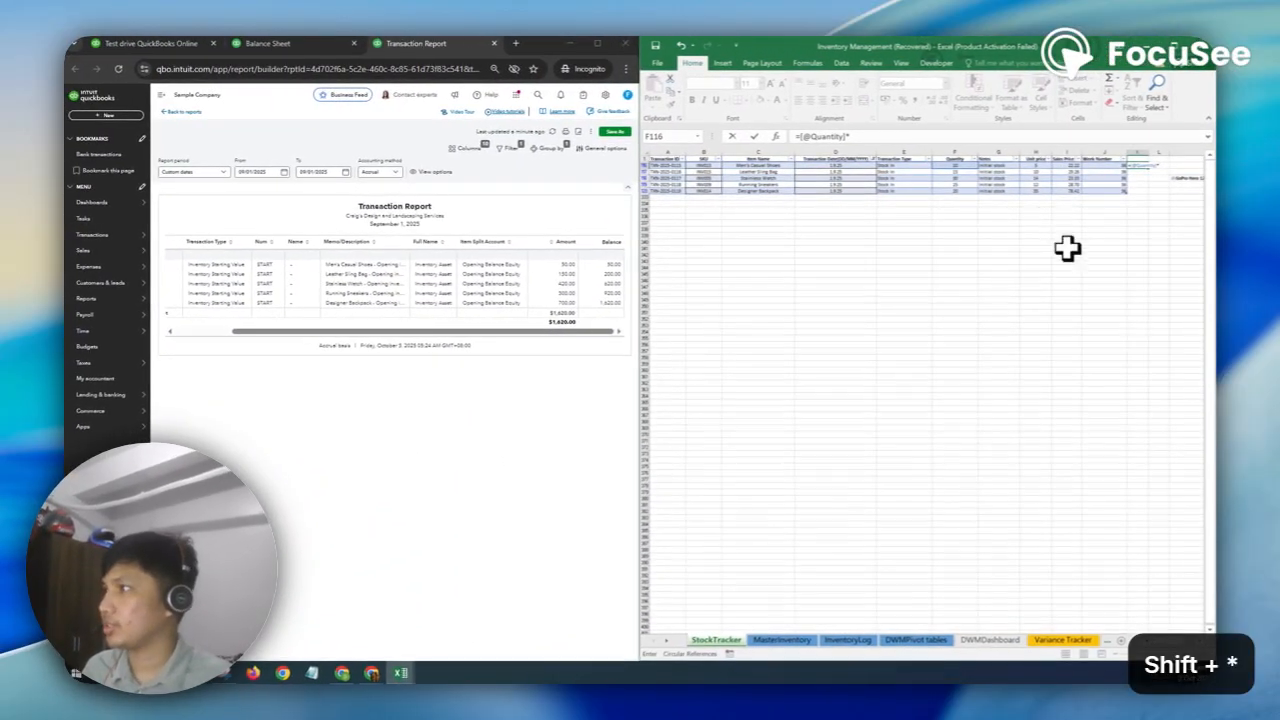
left_click(1027, 166)
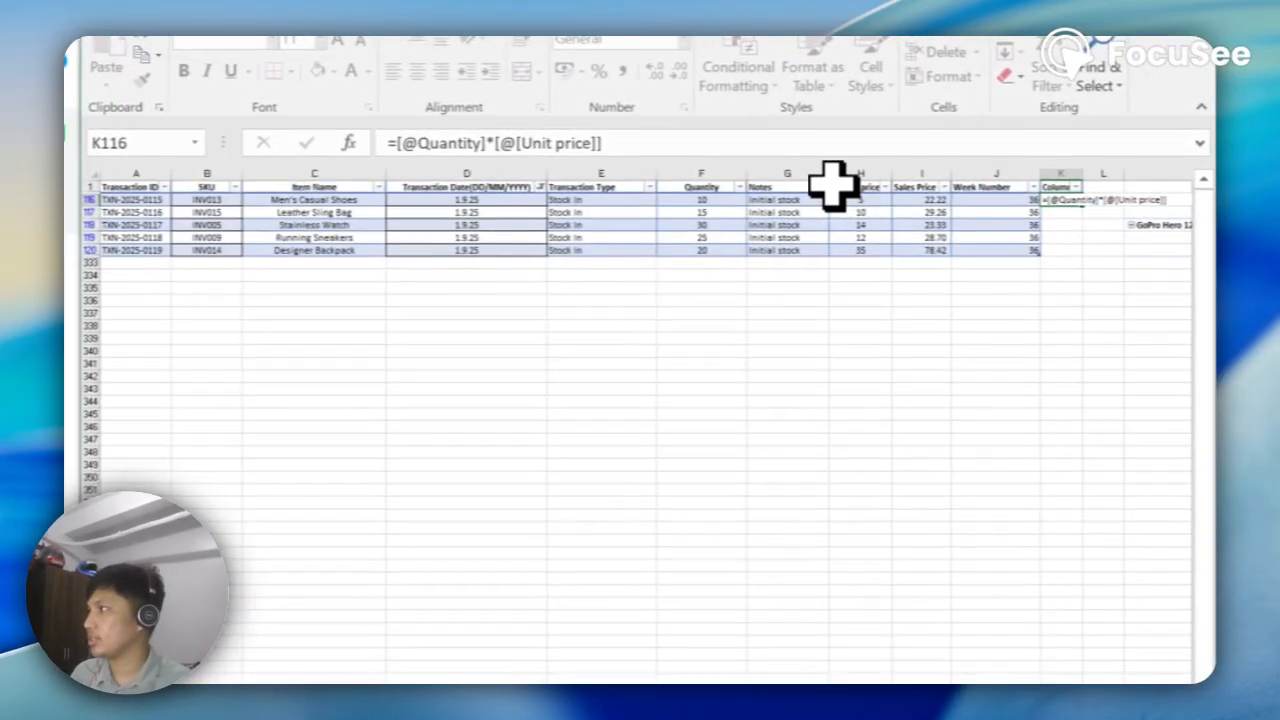
key("Return")
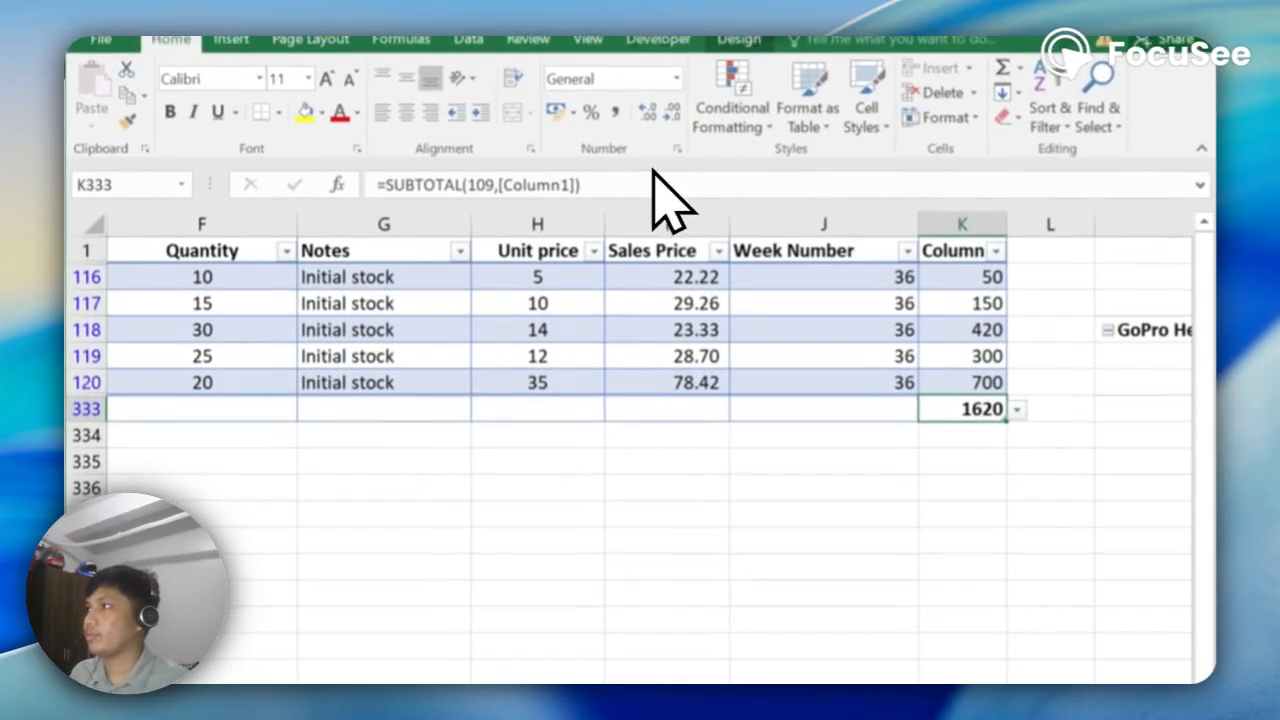
left_click(615, 111)
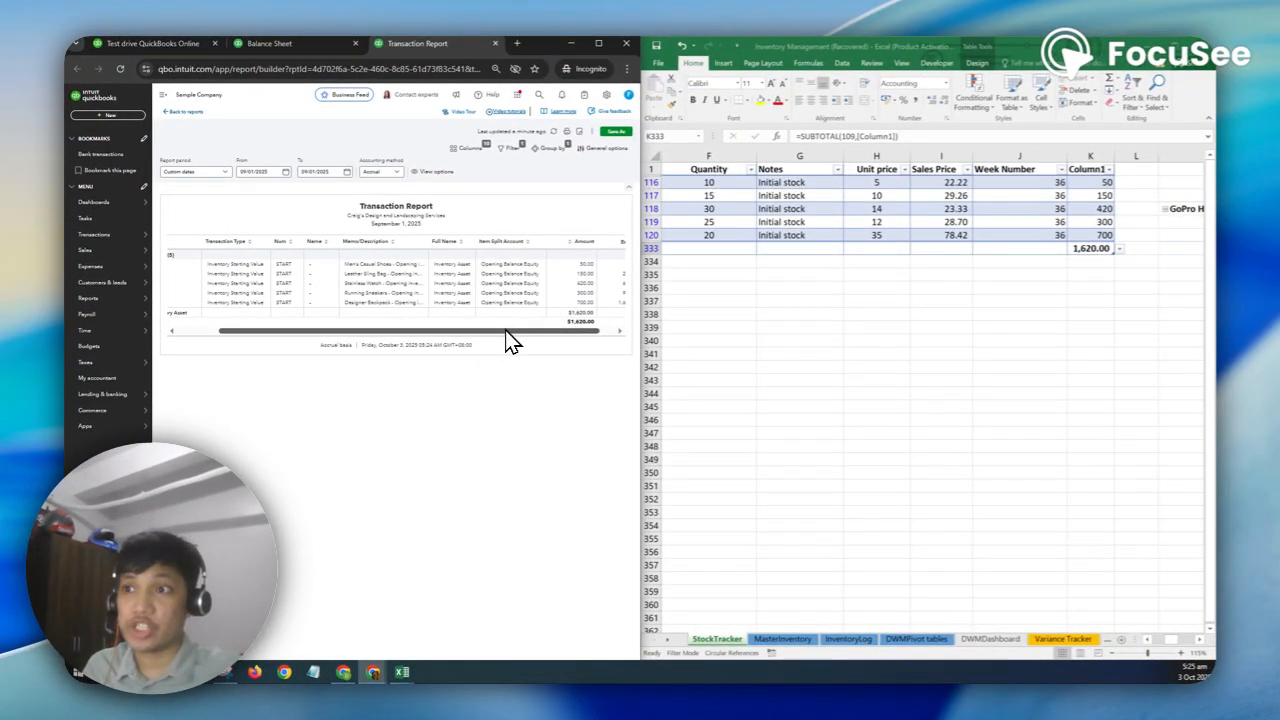
Switch back to QuickBooks Online and start a new bill.
left_click_drag(507, 332, 490, 352)
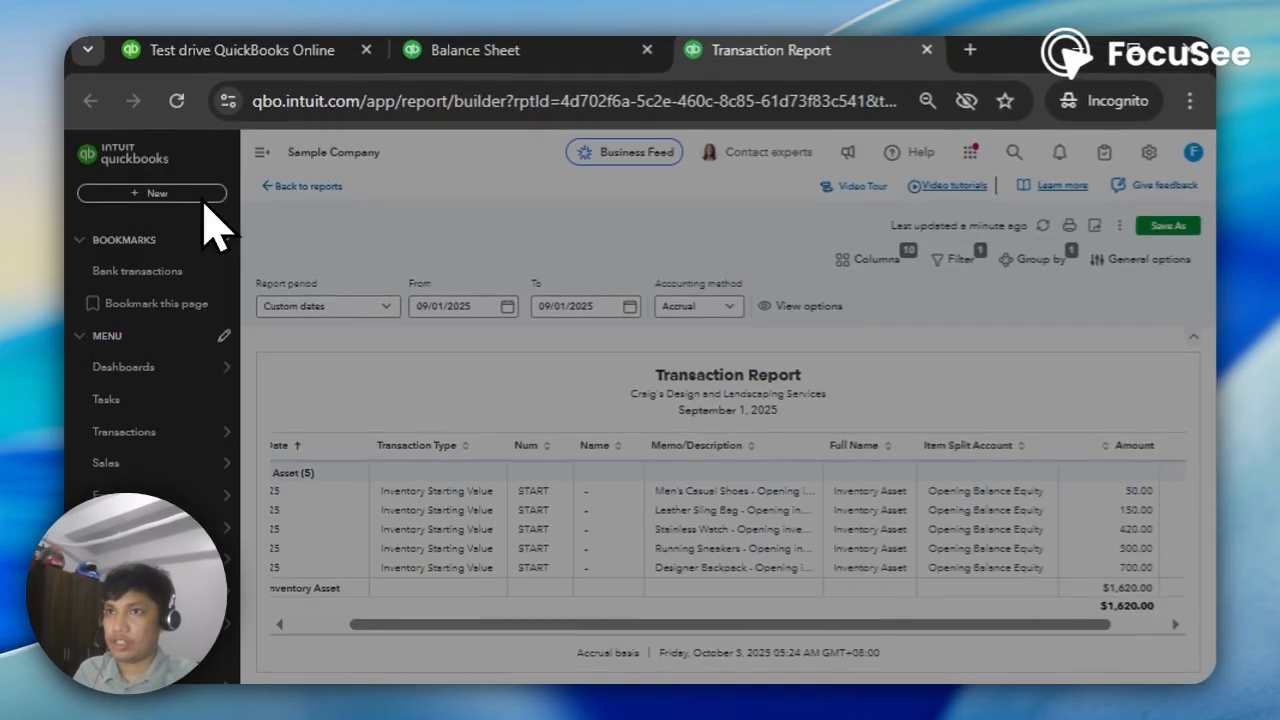
left_click(255, 340)
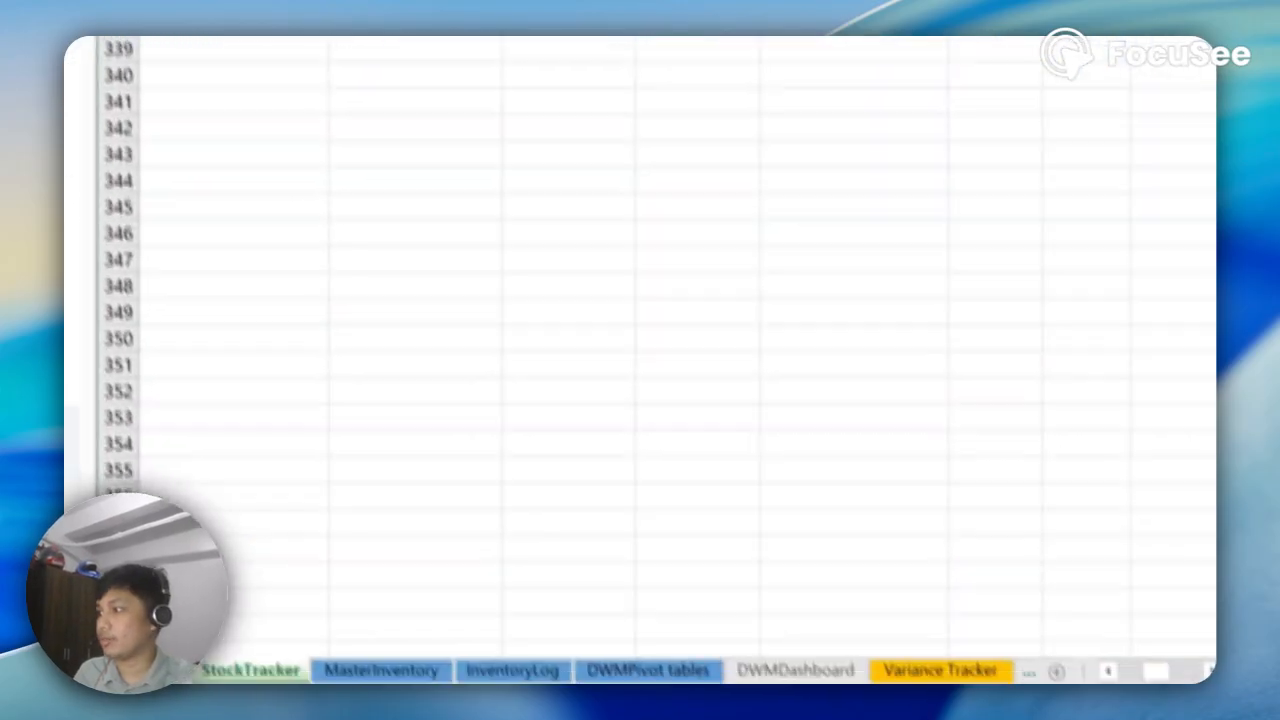
In Excel's StockTracker sheet, select the item names from Men's Casual Shoes to Designer Backpack.
left_click_drag(1127, 602, 1096, 598)
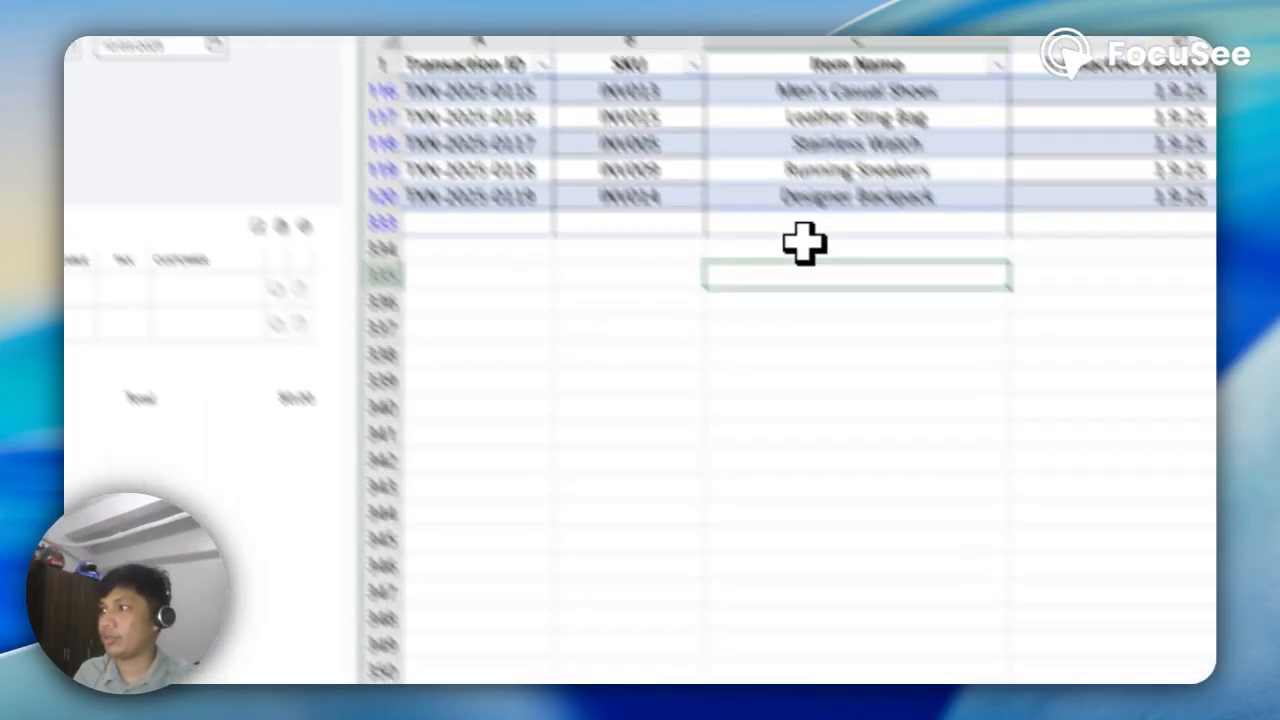
left_click_drag(840, 197, 795, 93)
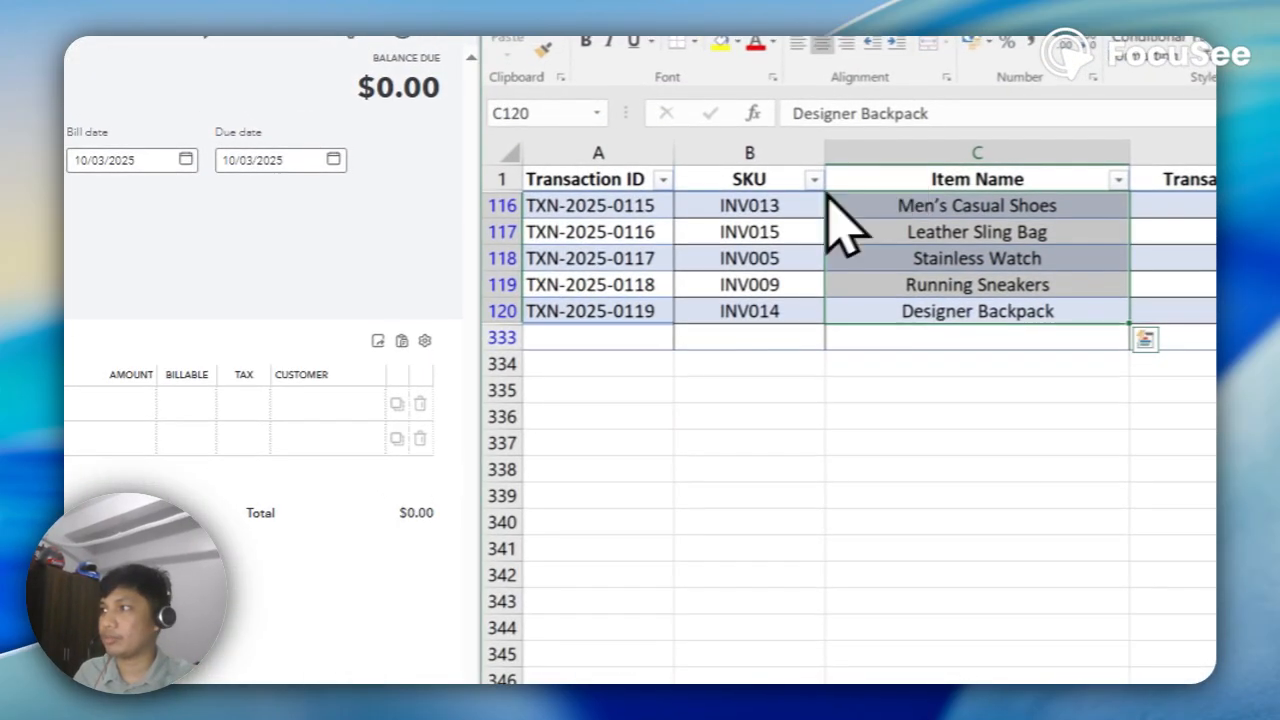